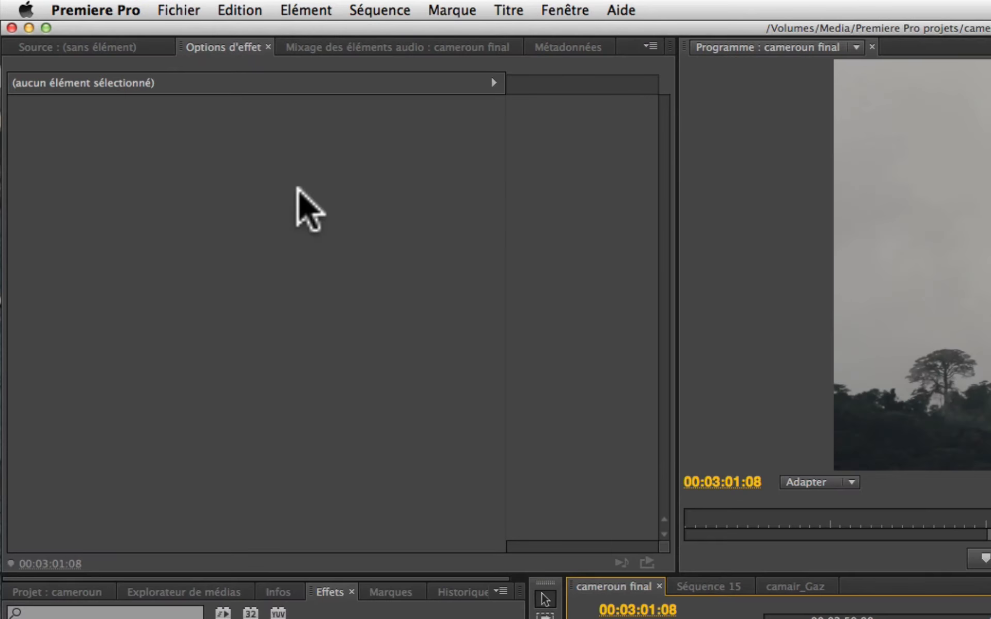
# Create a new 1920 × 1080 title at 25 fps with square pixels, named "Titre 05".
pyautogui.click(179, 11)
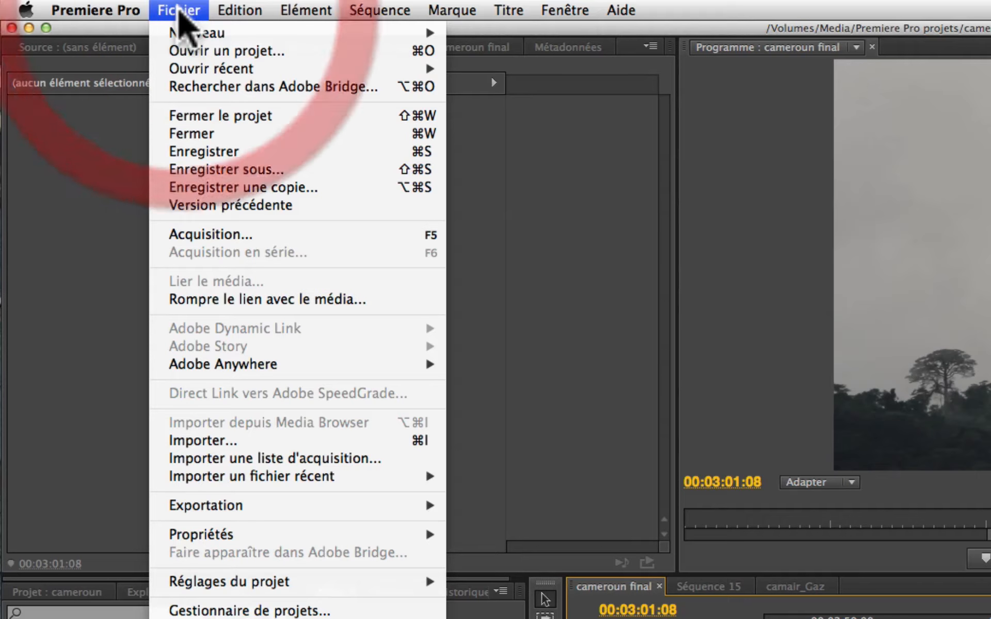
pyautogui.moveTo(189, 33)
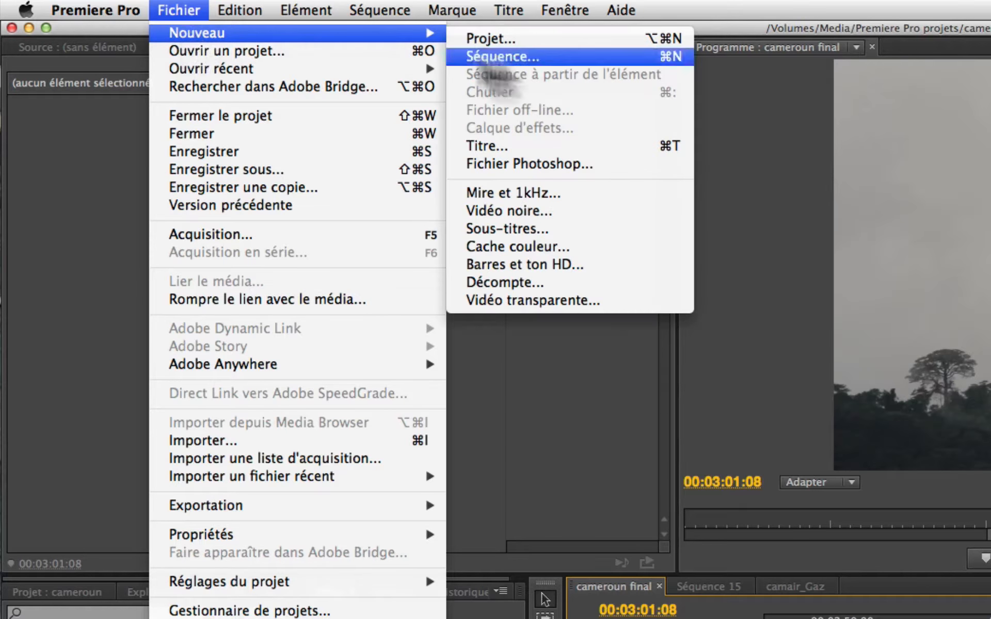
pyautogui.click(526, 149)
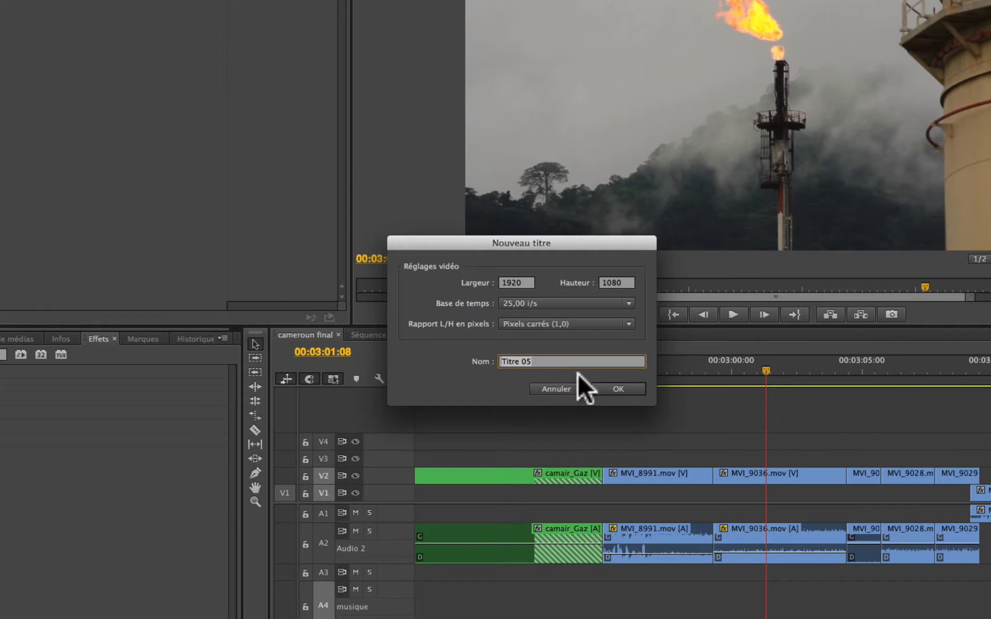
pyautogui.click(614, 388)
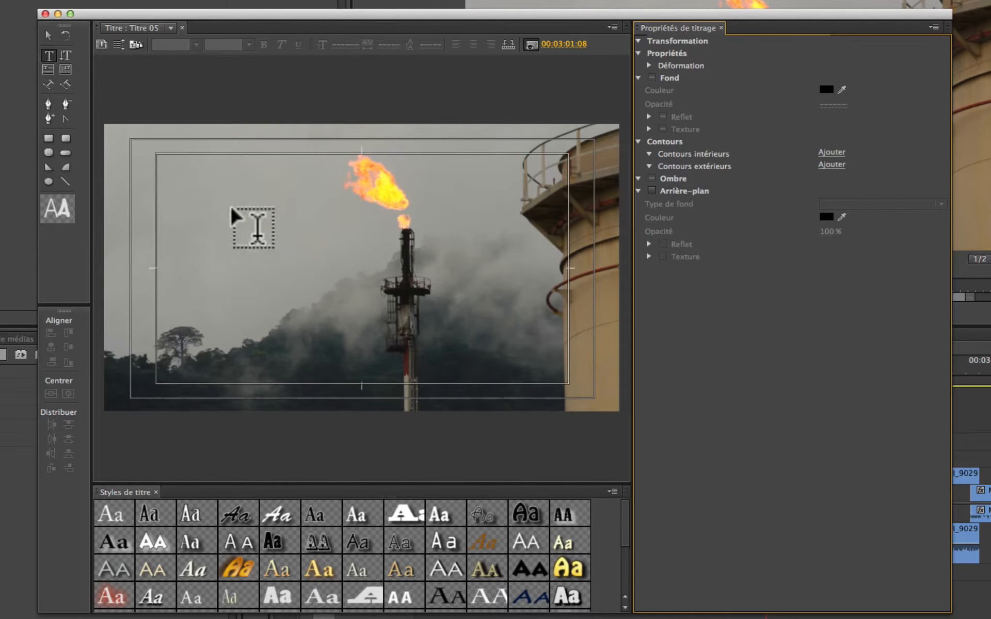
# Write the title text "L'or noir" on two lines in the upper-left area of the frame.
pyautogui.click(211, 191)
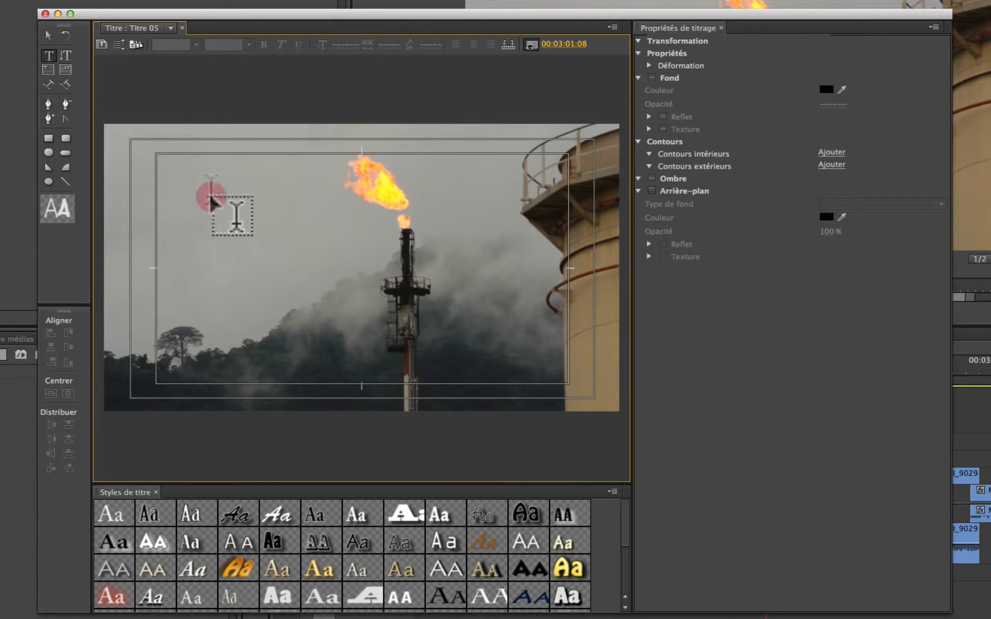
pyautogui.write('L')
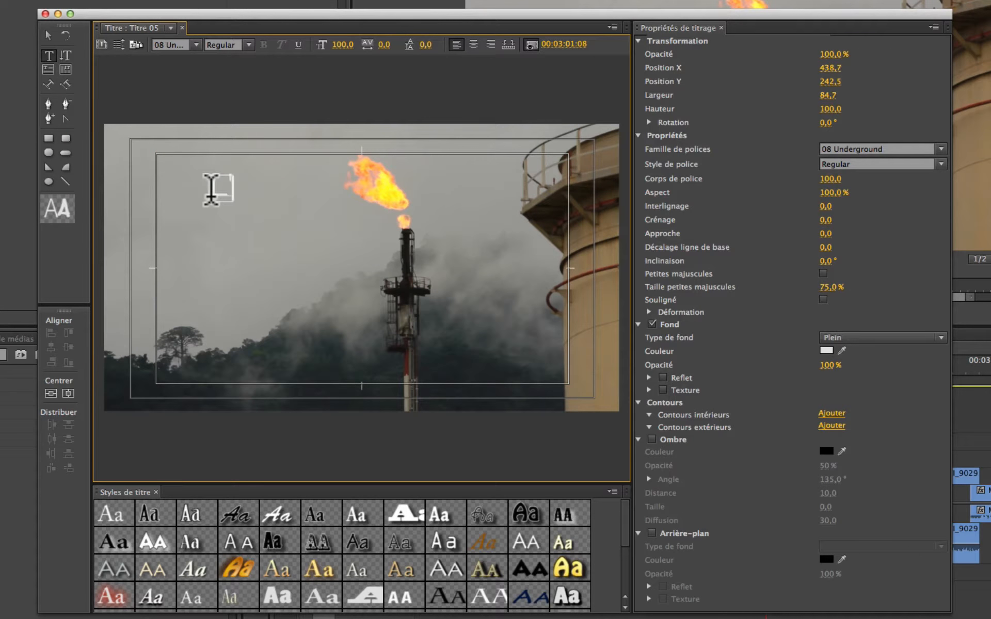
pyautogui.write("'OR")
pyautogui.press('Return')
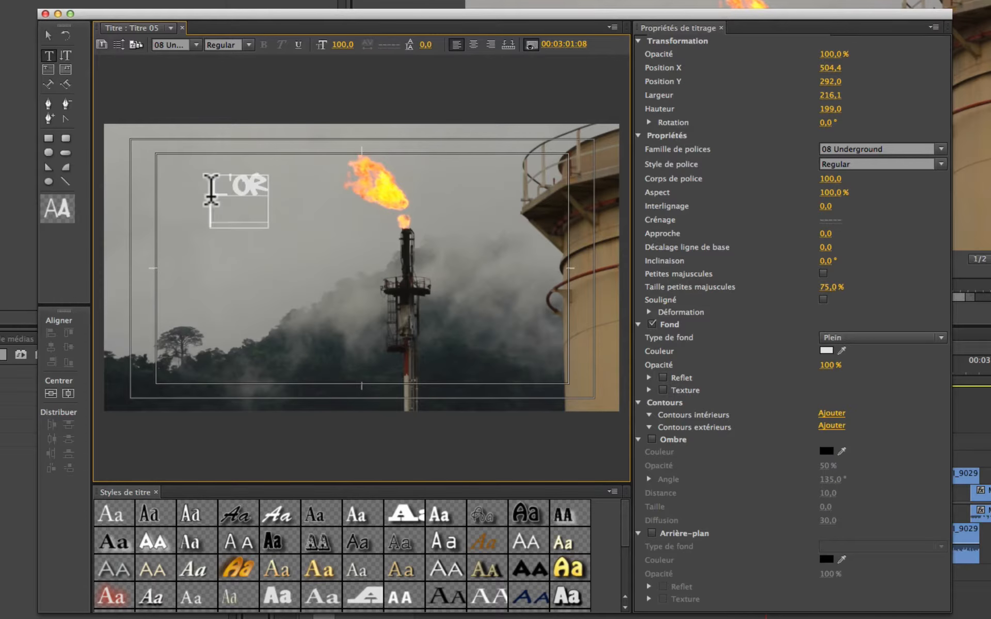
pyautogui.write('NOIR')
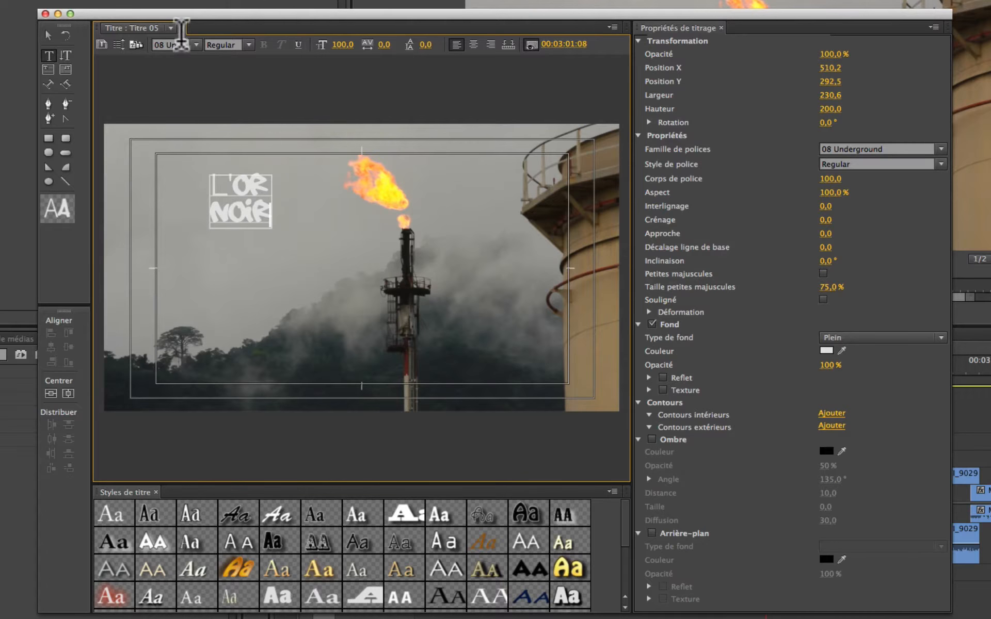
# Change the title text's font family to Impact.
pyautogui.click(195, 44)
pyautogui.scroll(-10, 191, 302)
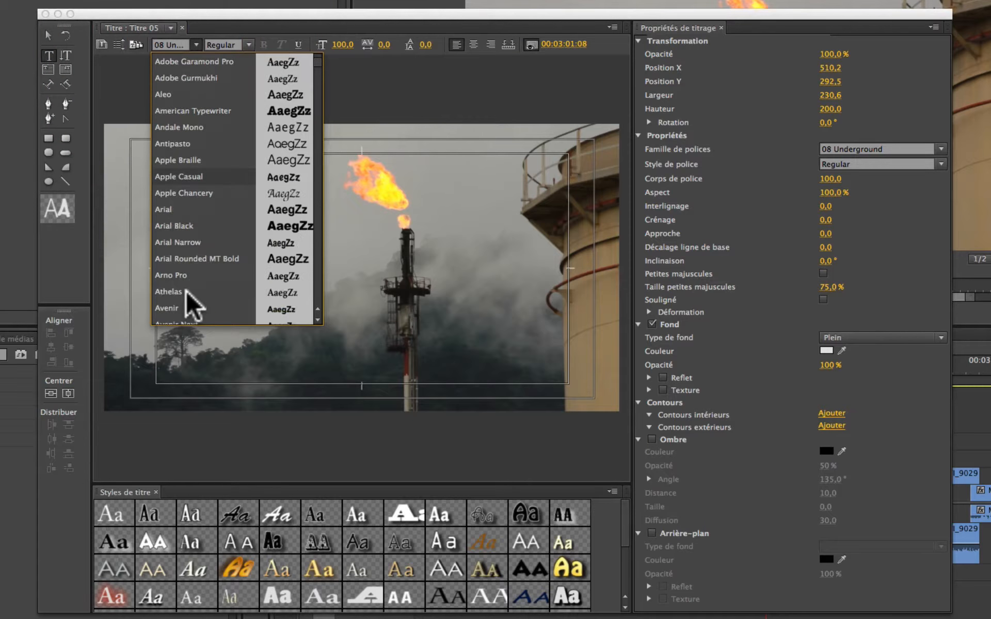
pyautogui.scroll(-15, 191, 302)
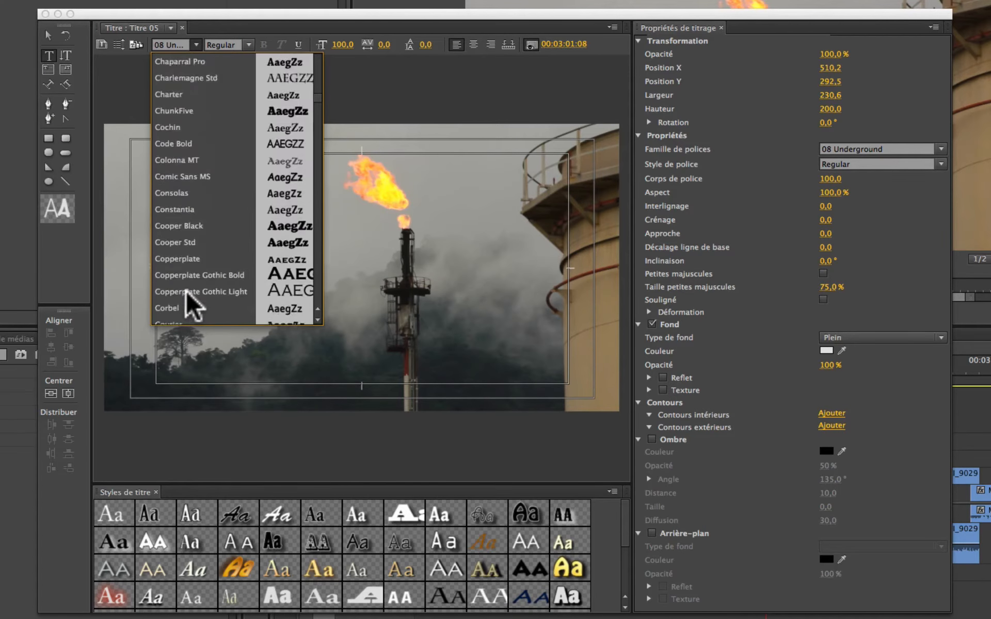
pyautogui.scroll(-15, 191, 304)
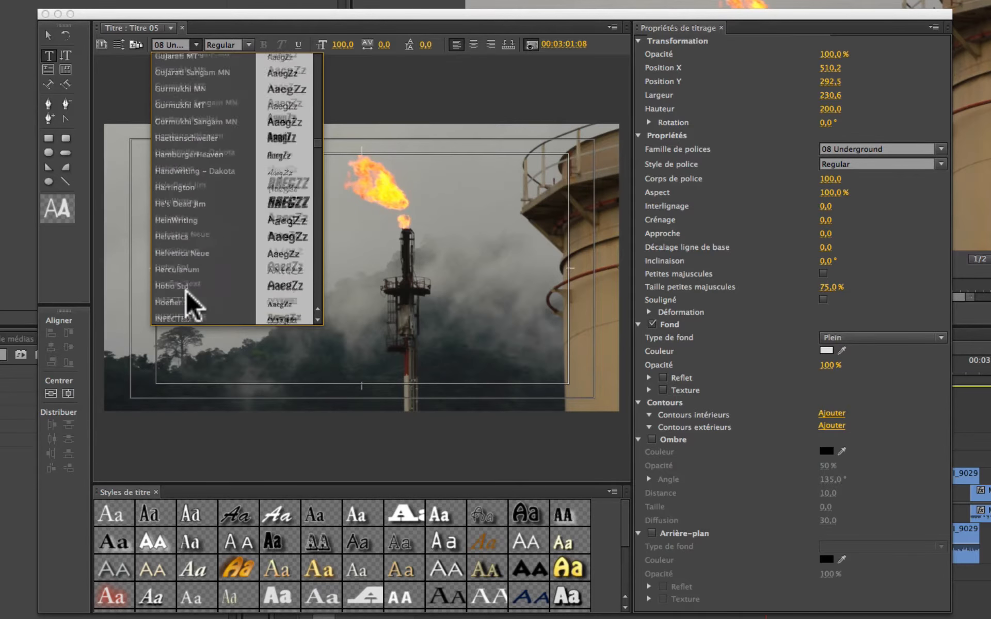
pyautogui.click(186, 227)
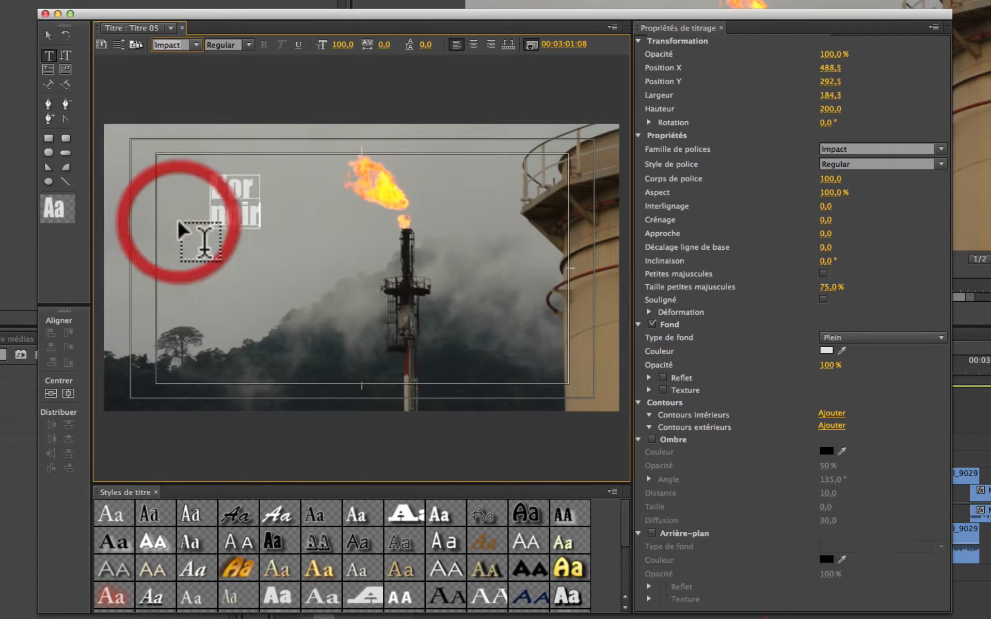
# Enlarge the title text to a font size of 468 and move it to the middle of the frame.
pyautogui.moveTo(342, 44); pyautogui.dragTo(505, 44)
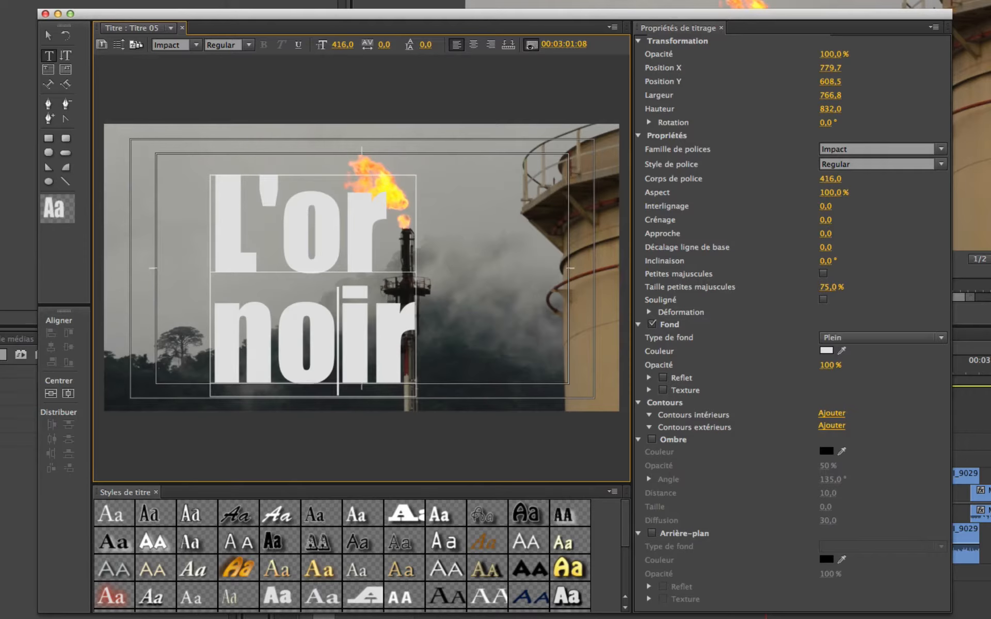
pyautogui.click(49, 36)
pyautogui.moveTo(332, 204); pyautogui.dragTo(403, 181)
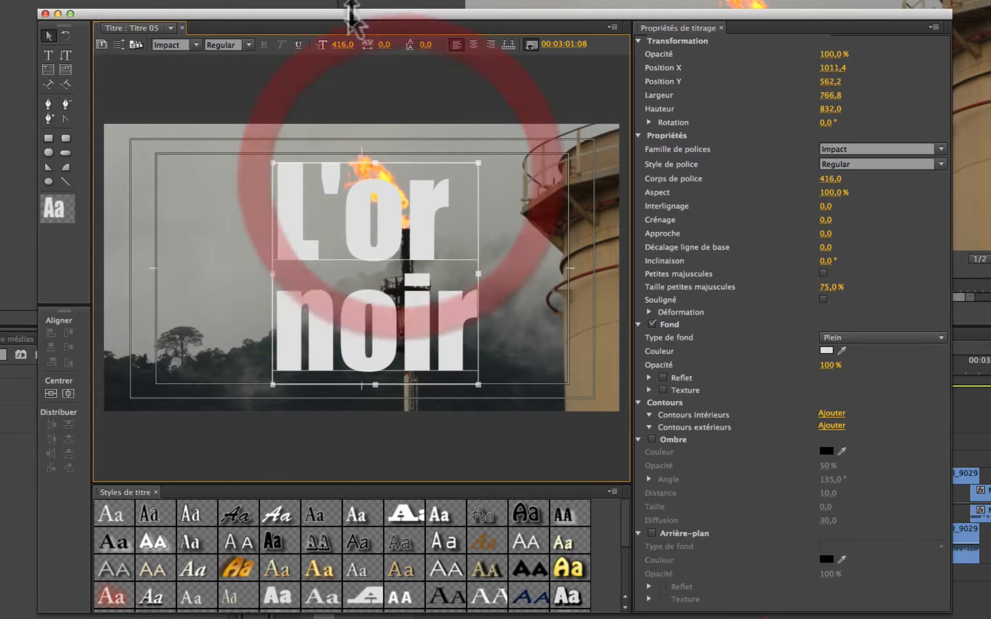
pyautogui.moveTo(342, 46); pyautogui.dragTo(374, 46)
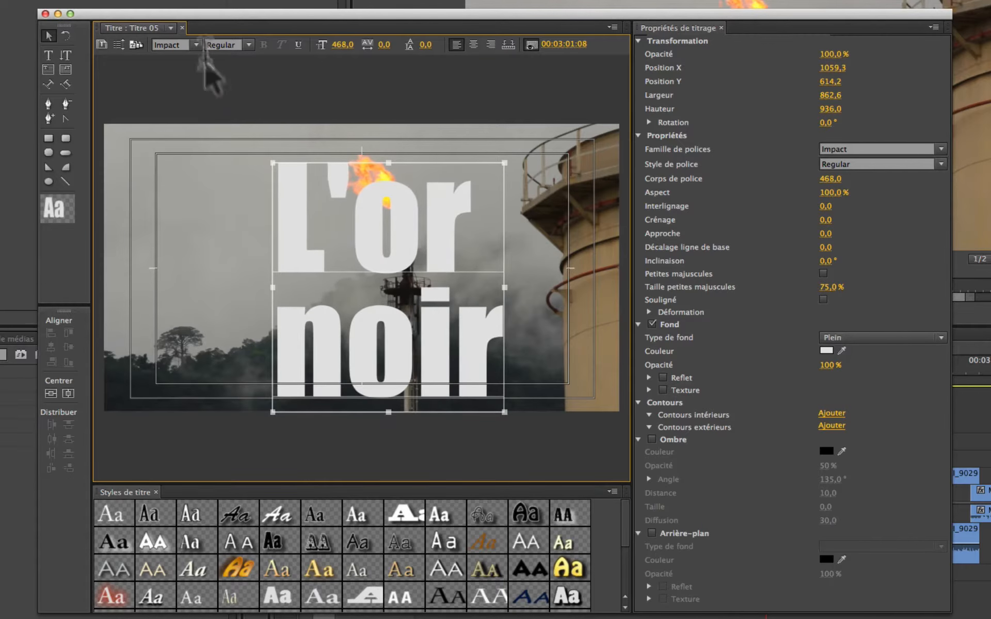
pyautogui.moveTo(326, 229); pyautogui.dragTo(304, 215)
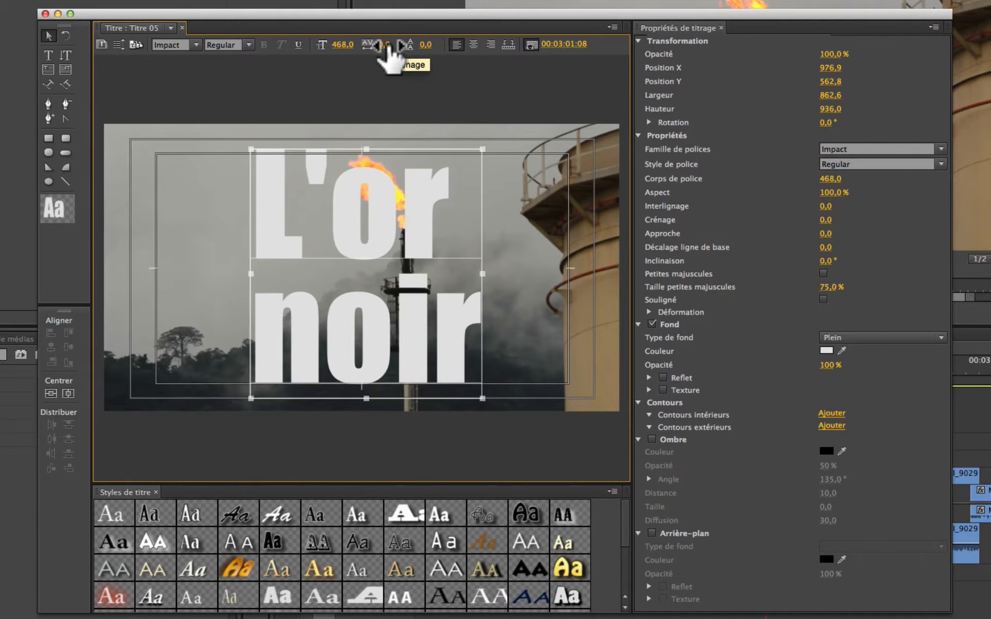
# Set the title's kerning to 4, tighten it to -5 after the apostrophe, and set the leading to -28.
pyautogui.moveTo(387, 49)
pyautogui.mouseDown()
pyautogui.moveTo(378, 49)
pyautogui.moveTo(389, 49)
pyautogui.mouseUp()
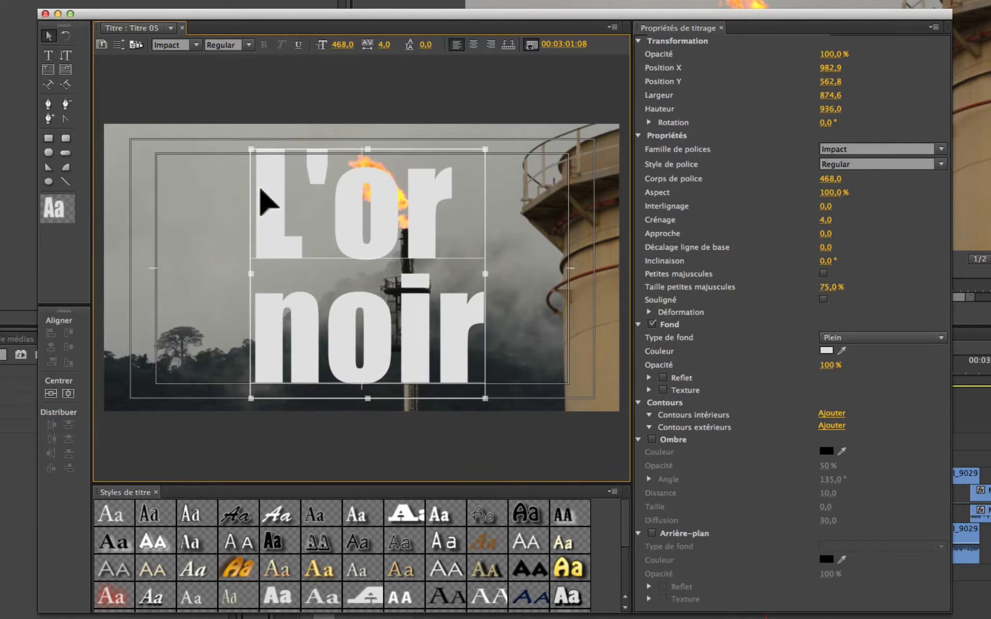
pyautogui.click(333, 235)
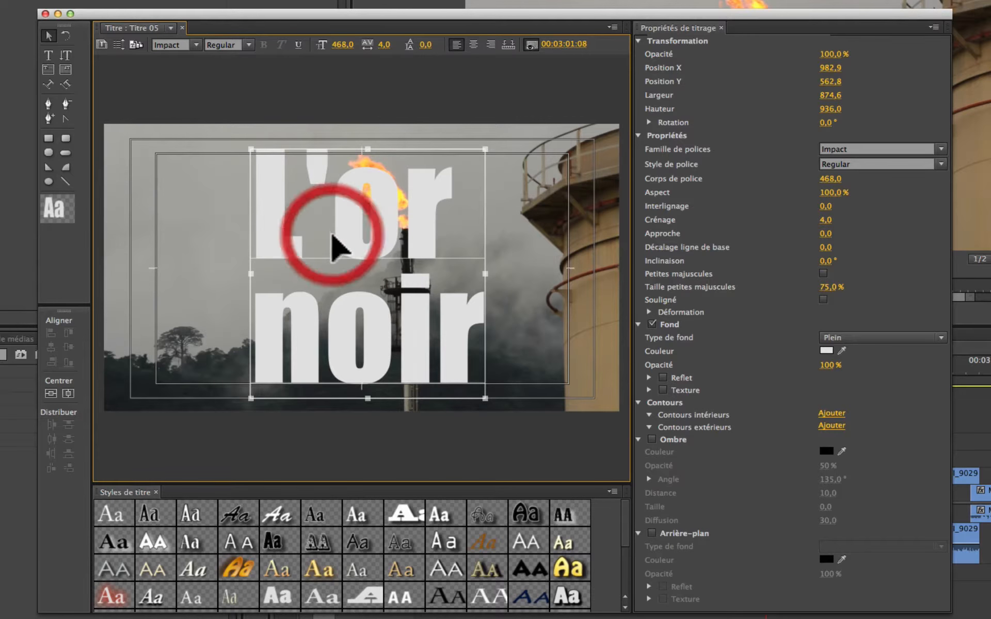
pyautogui.doubleClick(333, 235)
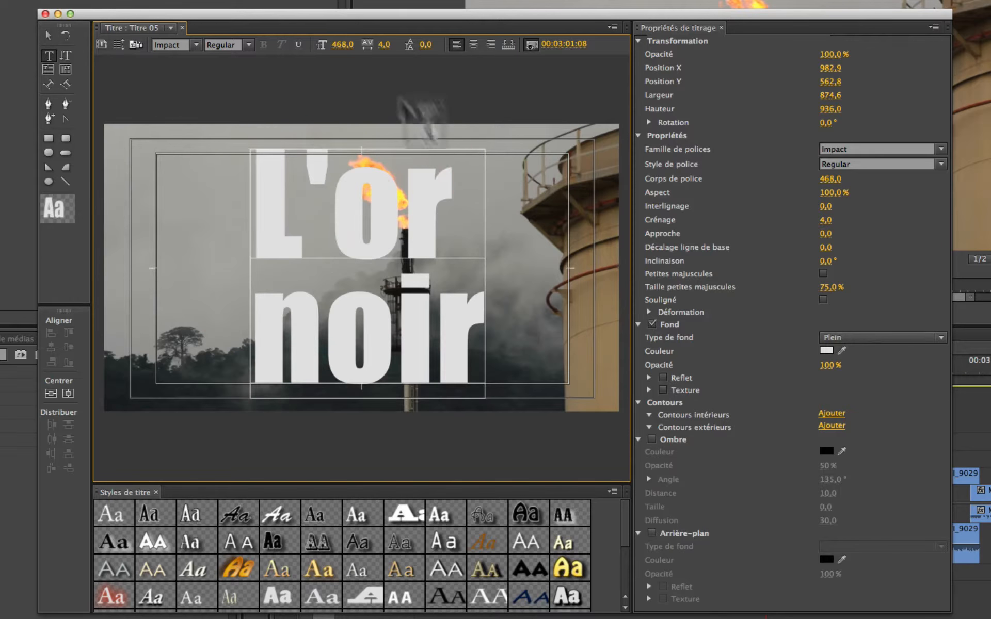
pyautogui.moveTo(383, 46); pyautogui.dragTo(412, 45)
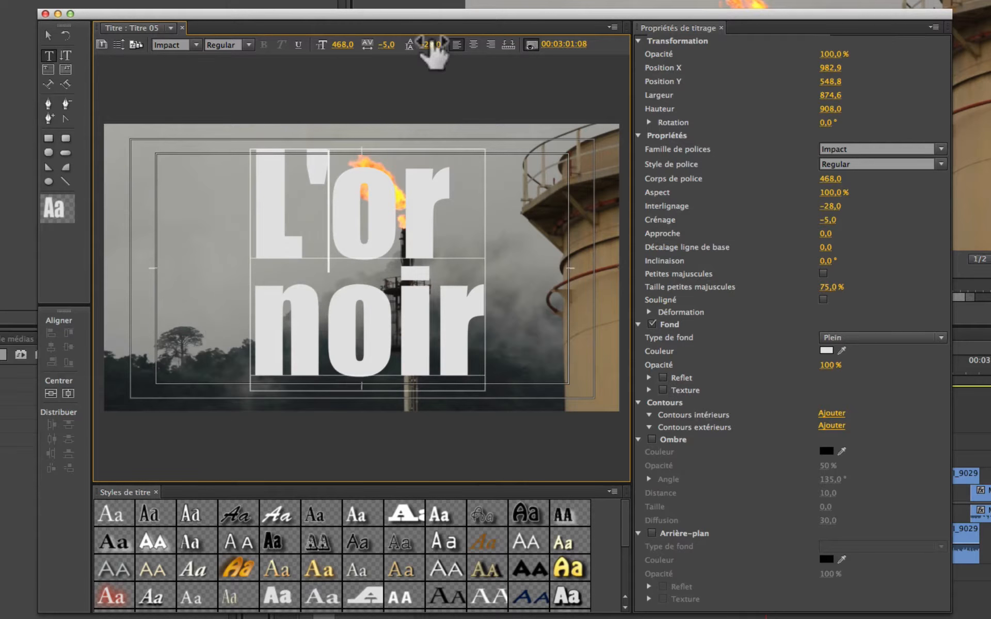
# Try centre alignment, right-align the title text instead, and set the background video timecode to 00:03:00:15.
pyautogui.click(470, 45)
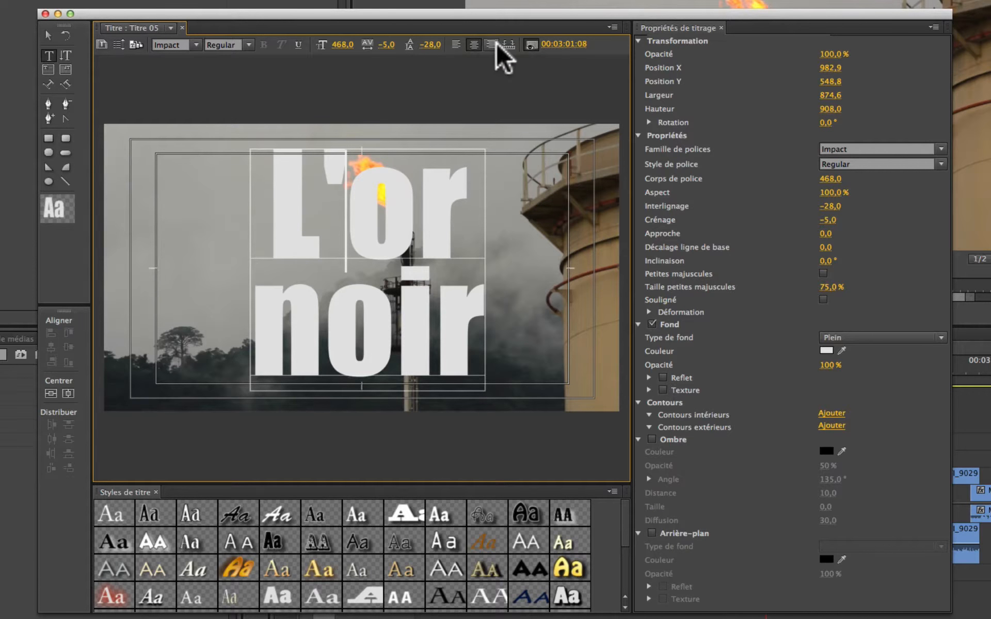
pyautogui.click(492, 45)
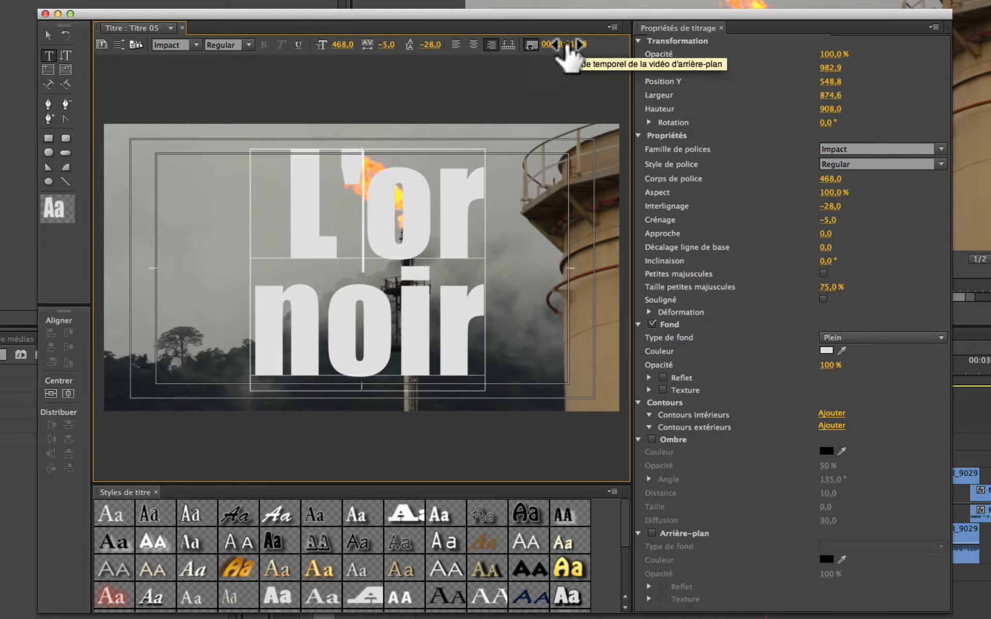
pyautogui.moveTo(568, 45); pyautogui.dragTo(564, 46)
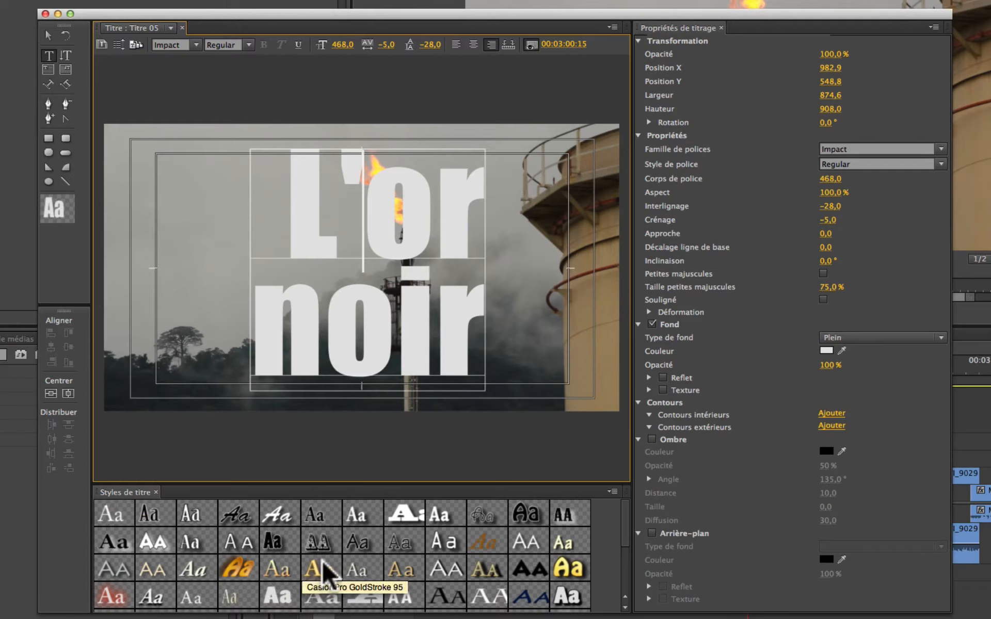
# Try several preset title styles on the text and apply the slanted orange-gold gradient style in Hobo Std.
pyautogui.click(250, 556)
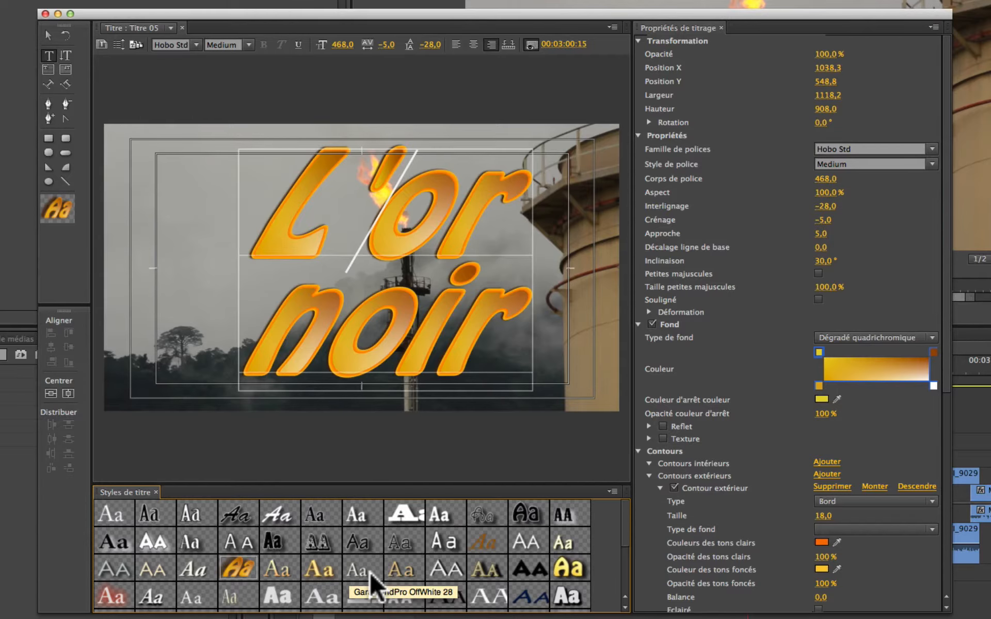
pyautogui.click(401, 543)
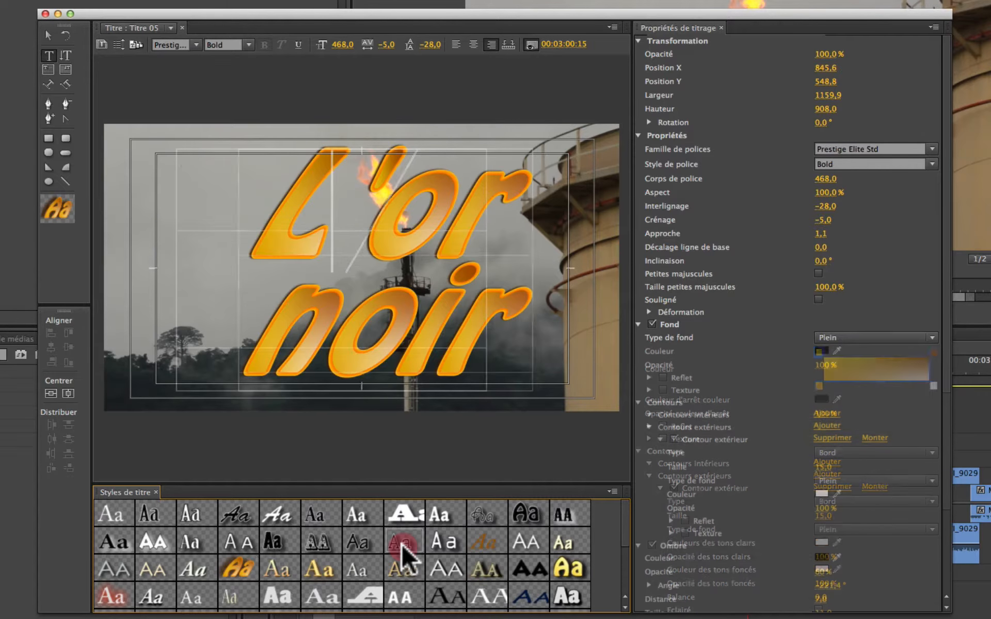
pyautogui.click(450, 573)
pyautogui.click(110, 598)
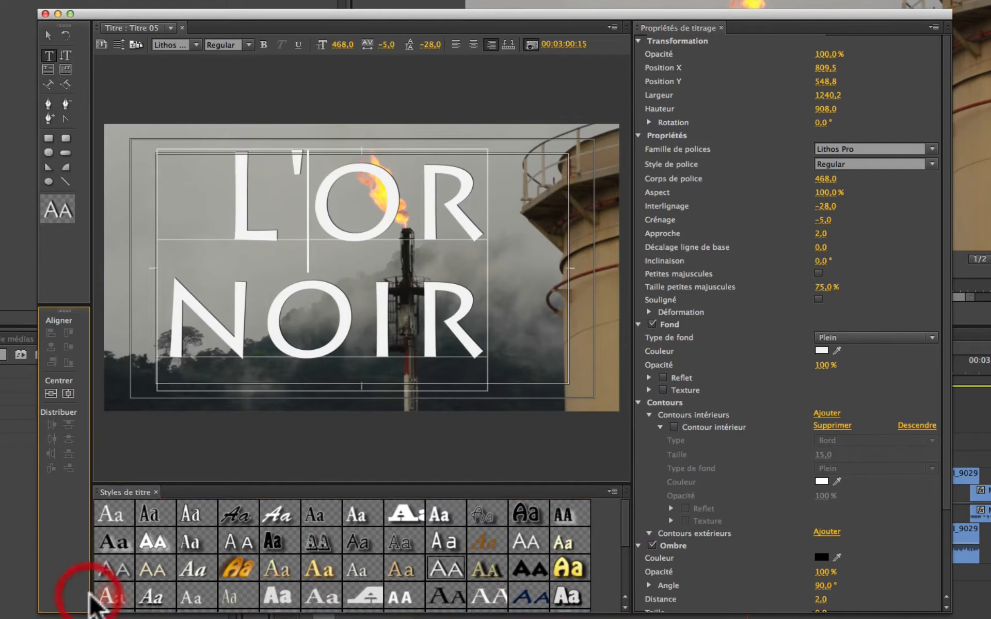
pyautogui.click(238, 569)
pyautogui.scroll(-5, 202, 537)
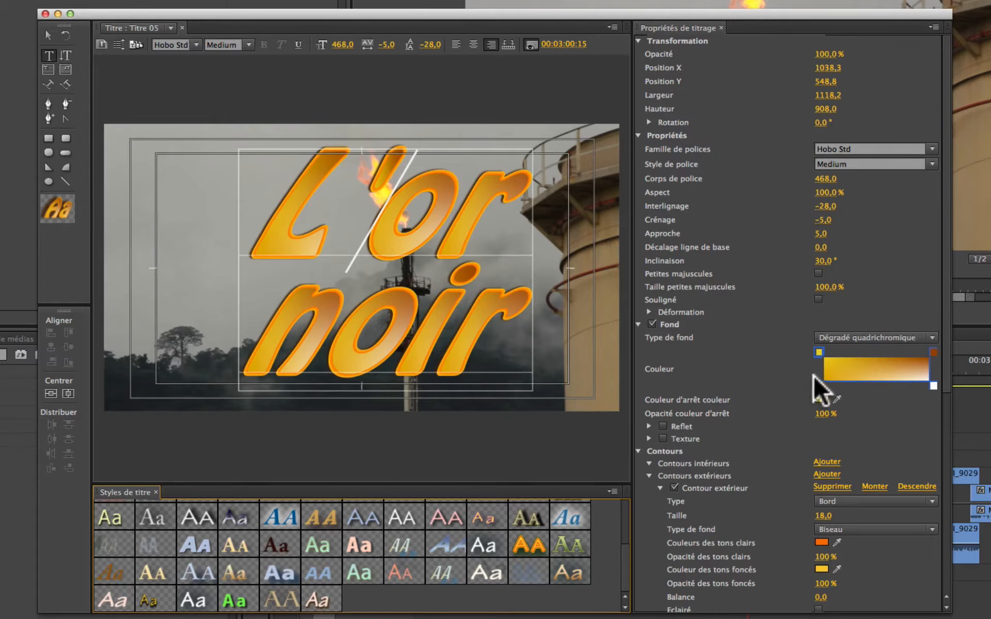
# Change the upper-right colour stop of the text's four-colour gradient fill to a very dark brown.
pyautogui.click(933, 351)
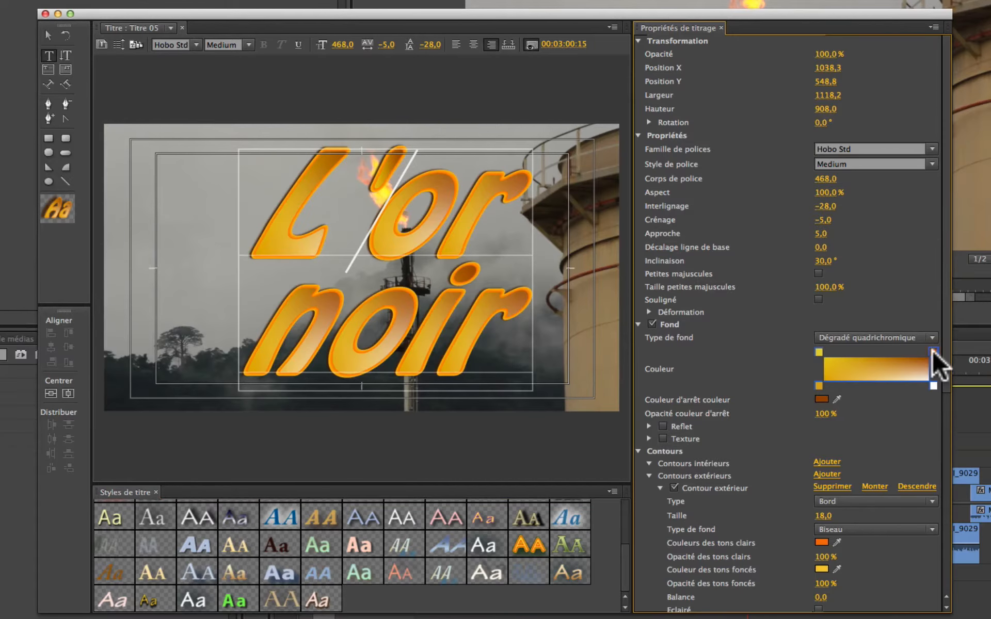
pyautogui.click(821, 399)
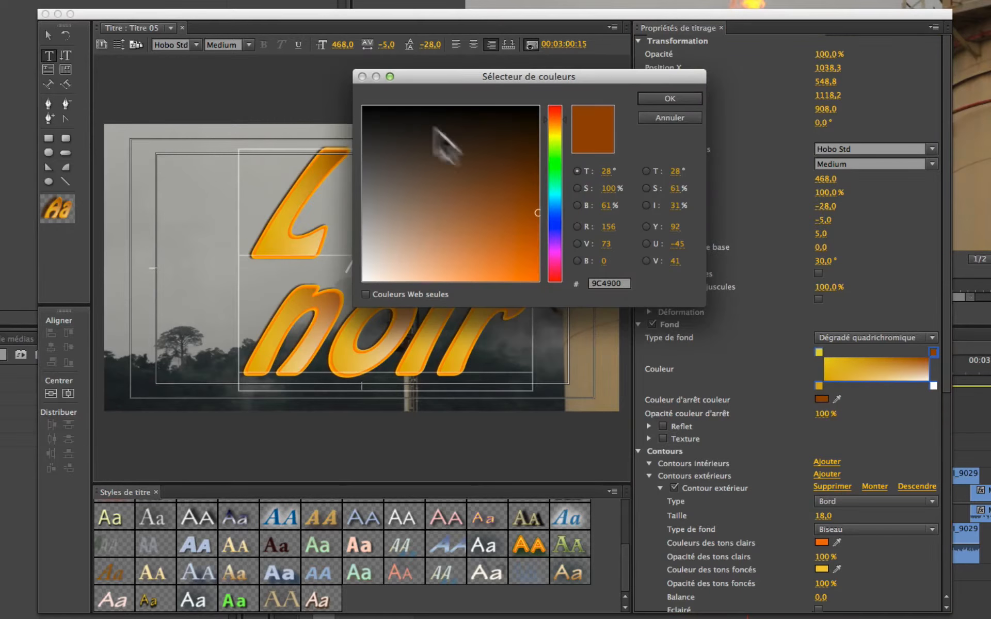
pyautogui.click(509, 160)
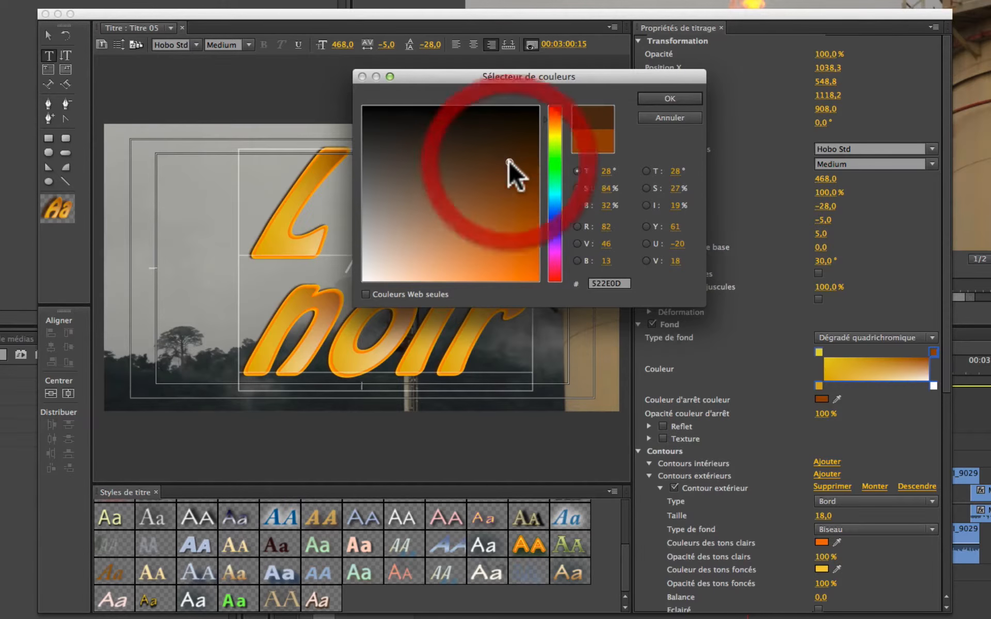
pyautogui.click(519, 154)
pyautogui.click(681, 97)
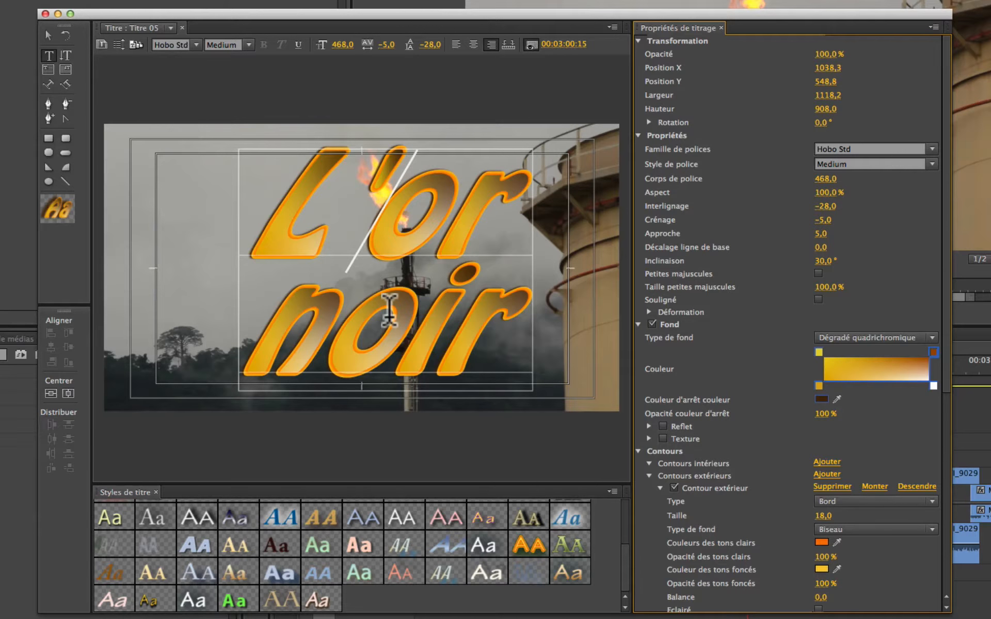
# Save the modified text formatting as a new title style named "mon style".
pyautogui.click(609, 491)
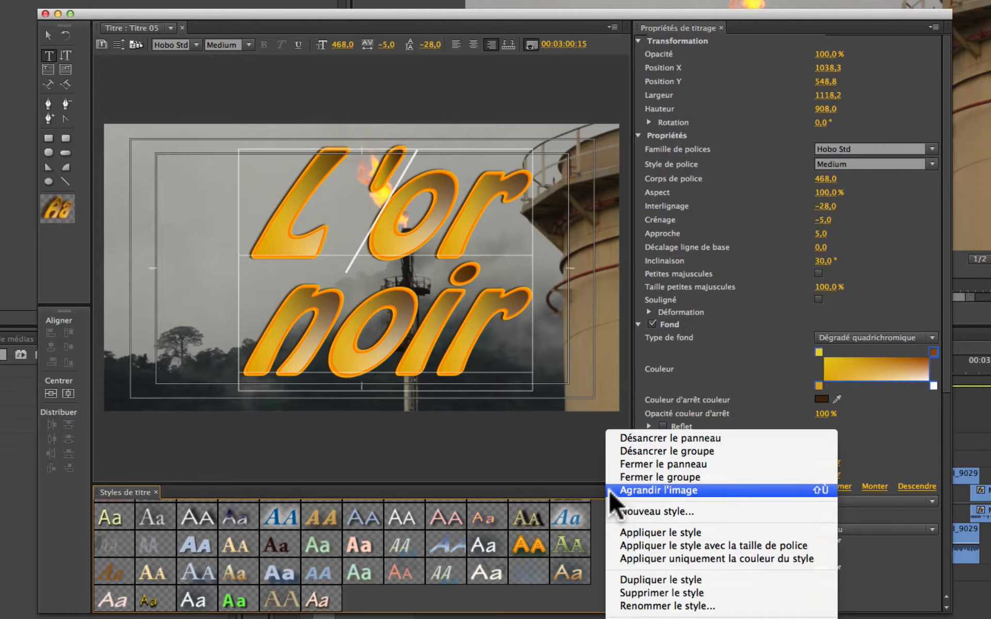
pyautogui.click(614, 508)
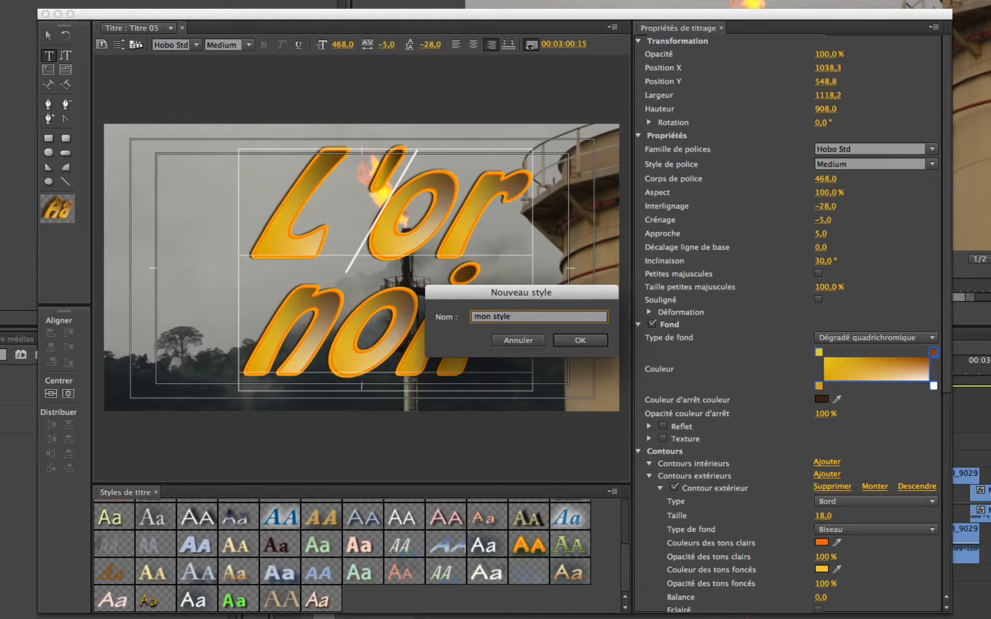
pyautogui.press('Return')
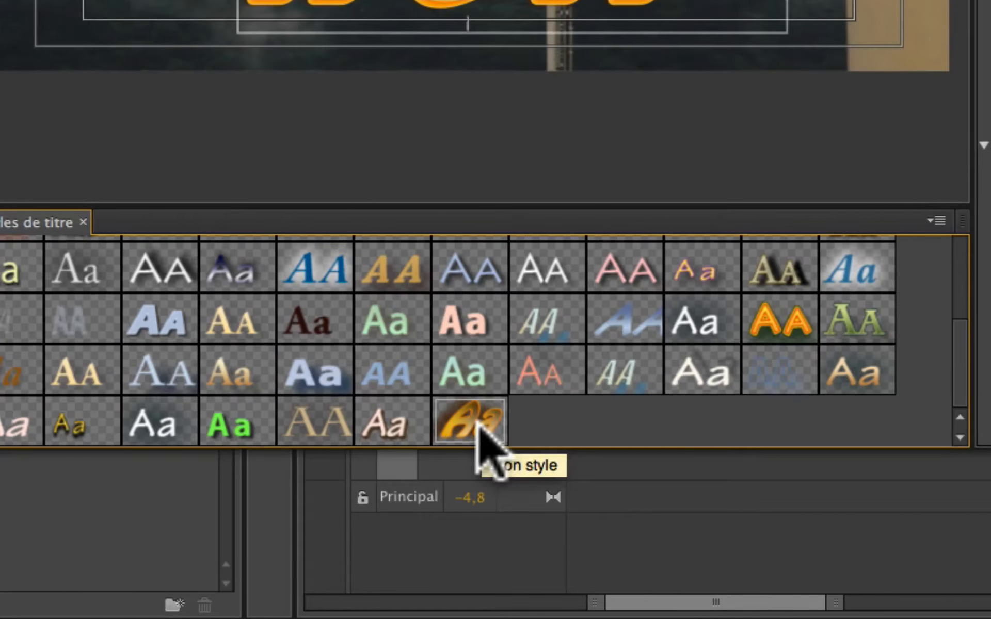
# Delete the saved "mon style" title style from the style library.
pyautogui.rightClick(470, 427)
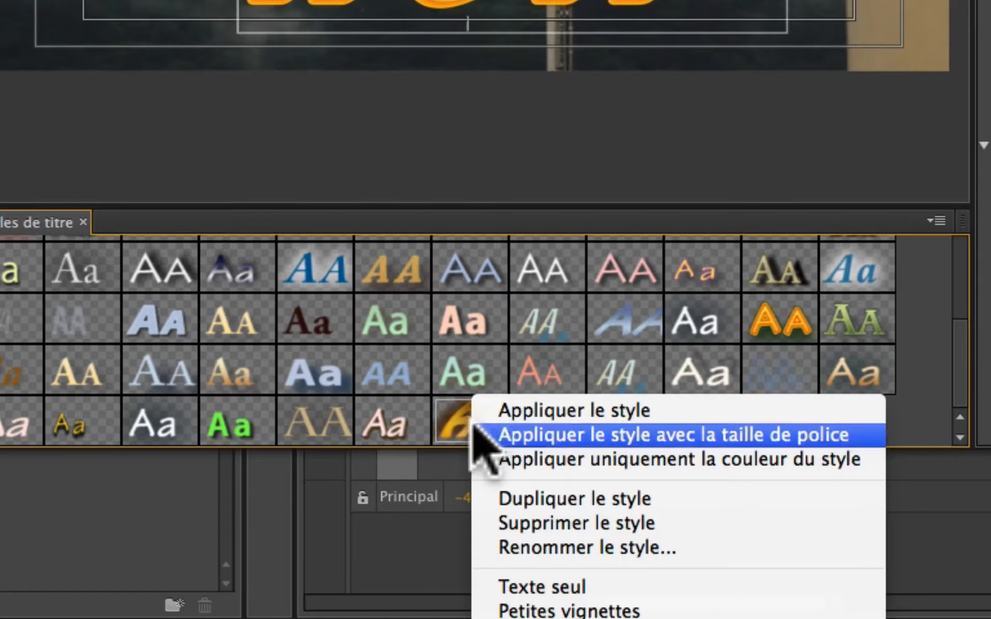
pyautogui.click(532, 524)
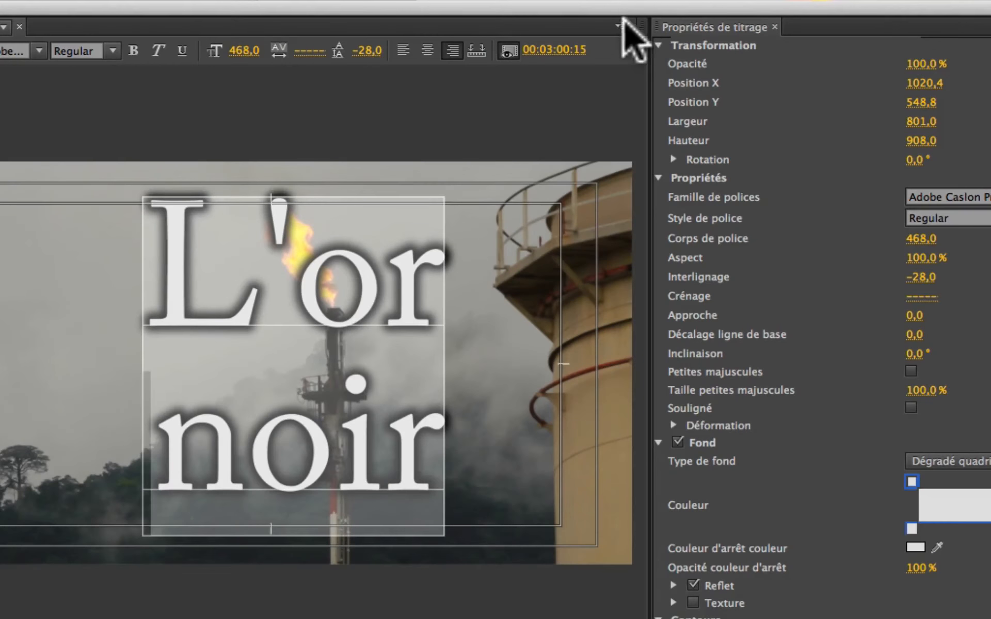
# Close the title styles panel and display it again.
pyautogui.click(624, 27)
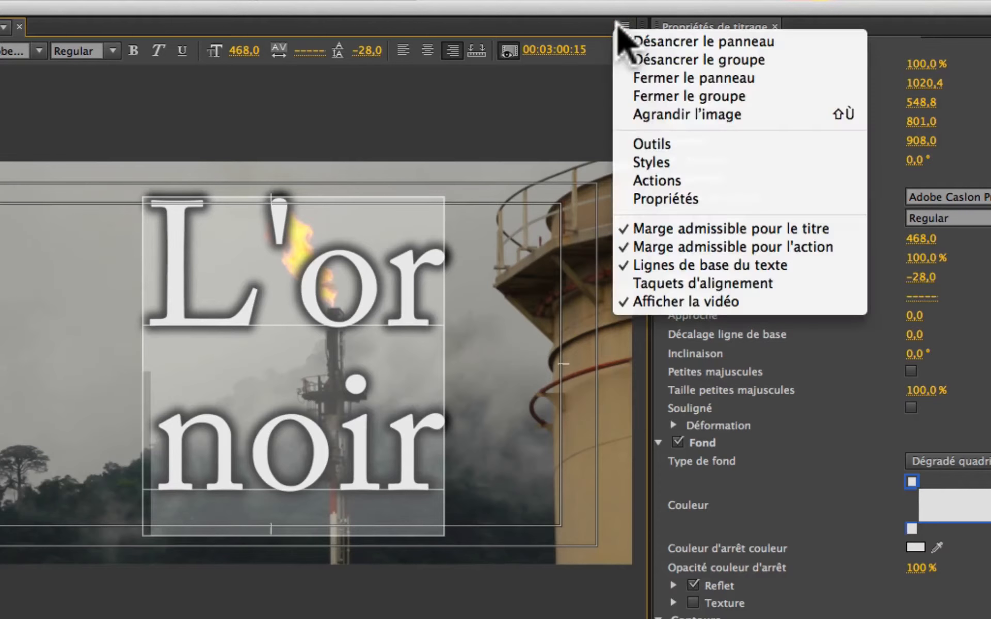
pyautogui.click(651, 164)
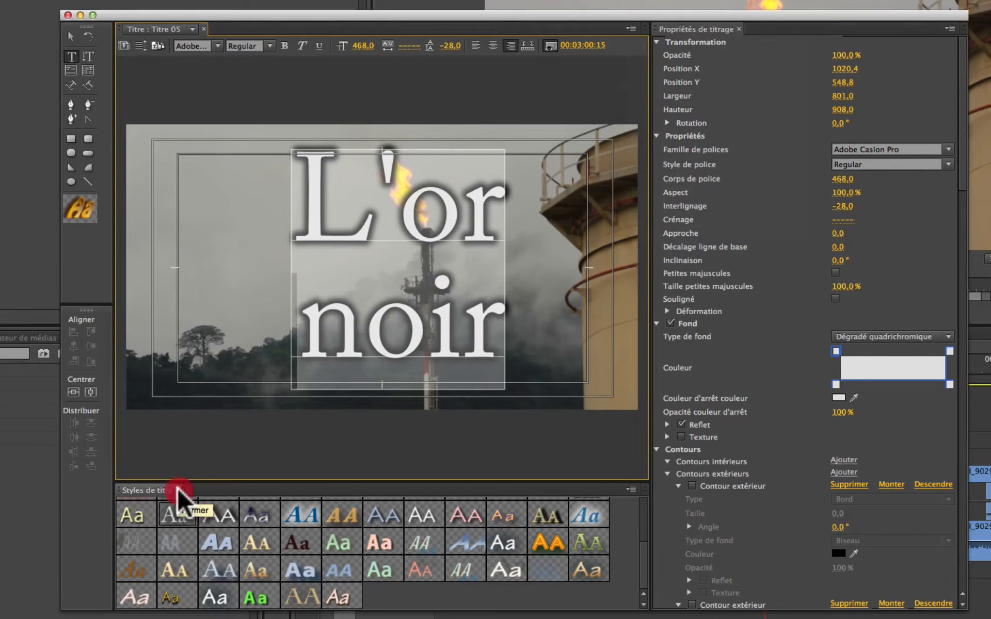
pyautogui.click(178, 490)
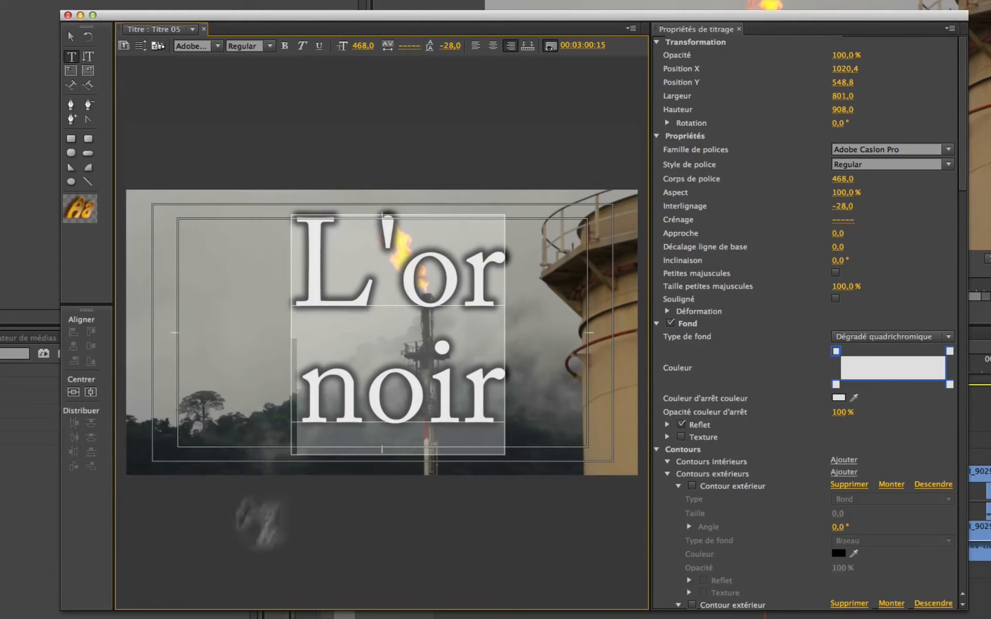
pyautogui.click(631, 29)
pyautogui.click(658, 127)
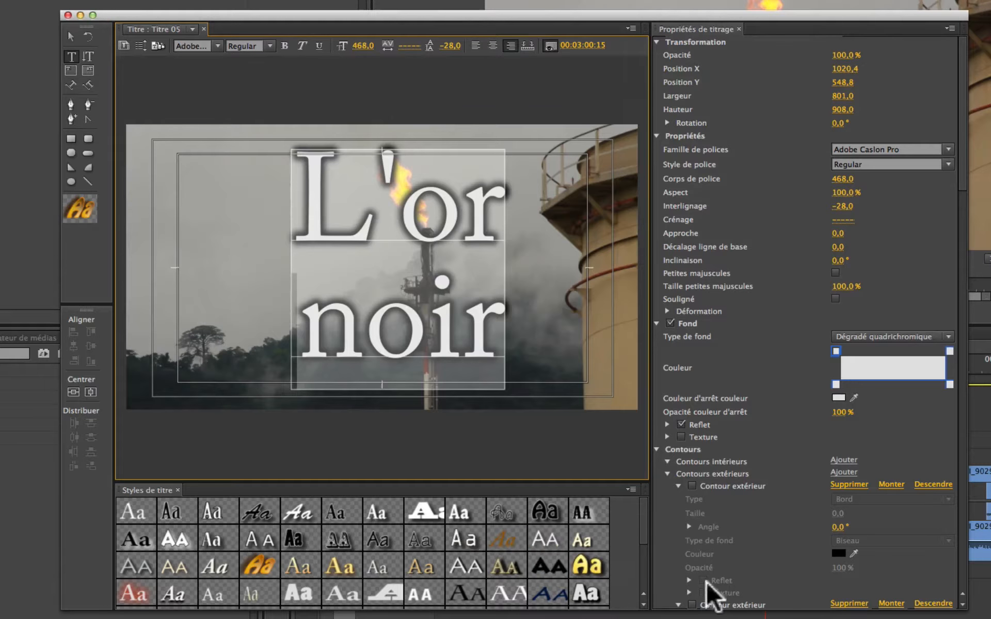
# Try several preset title styles on the text and apply the solid black style in Lithos Pro Black.
pyautogui.click(270, 535)
pyautogui.click(314, 540)
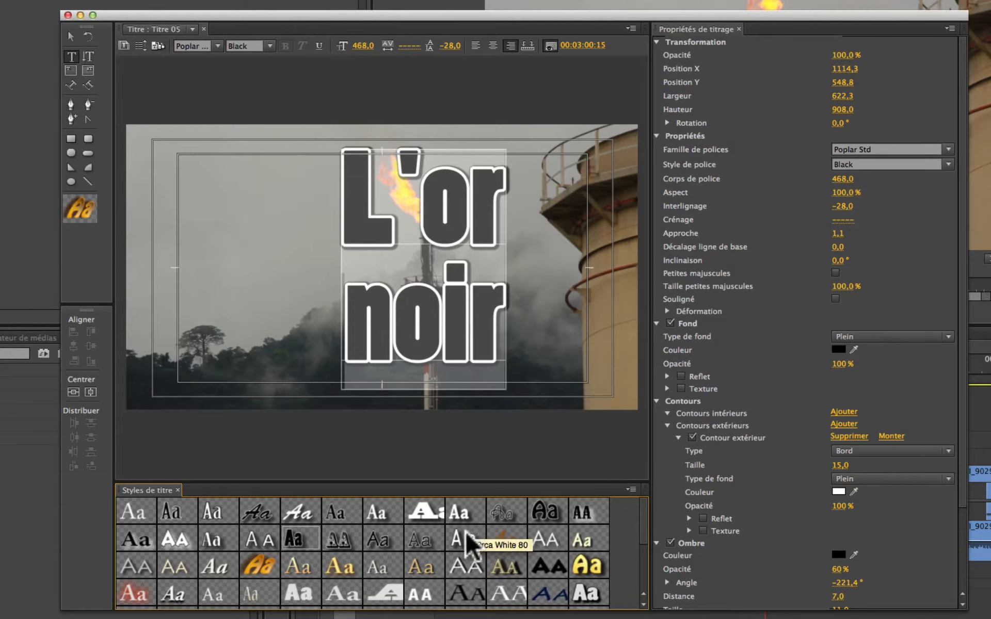
pyautogui.click(505, 539)
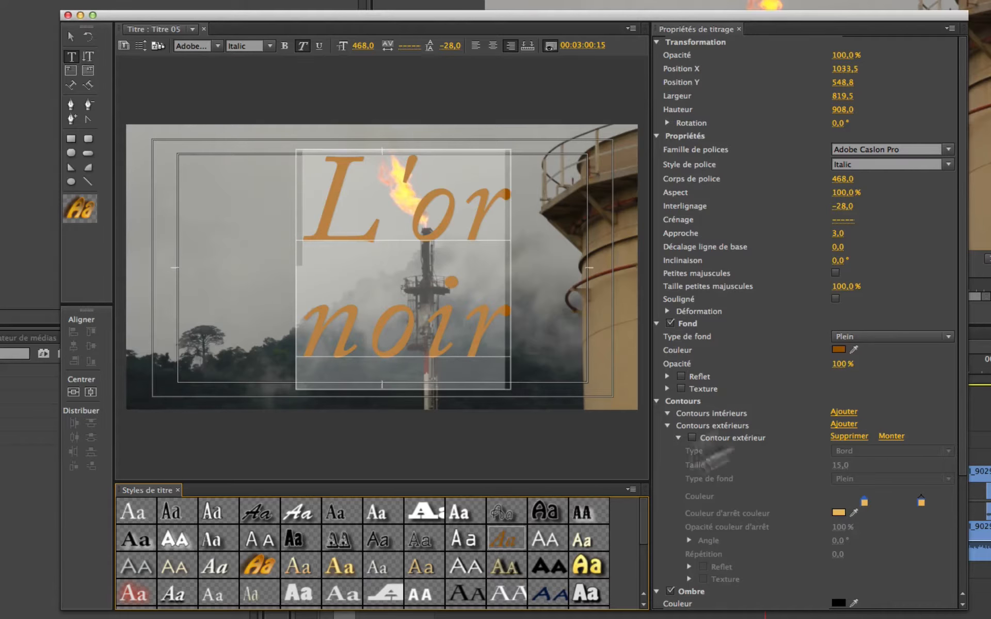
pyautogui.click(550, 564)
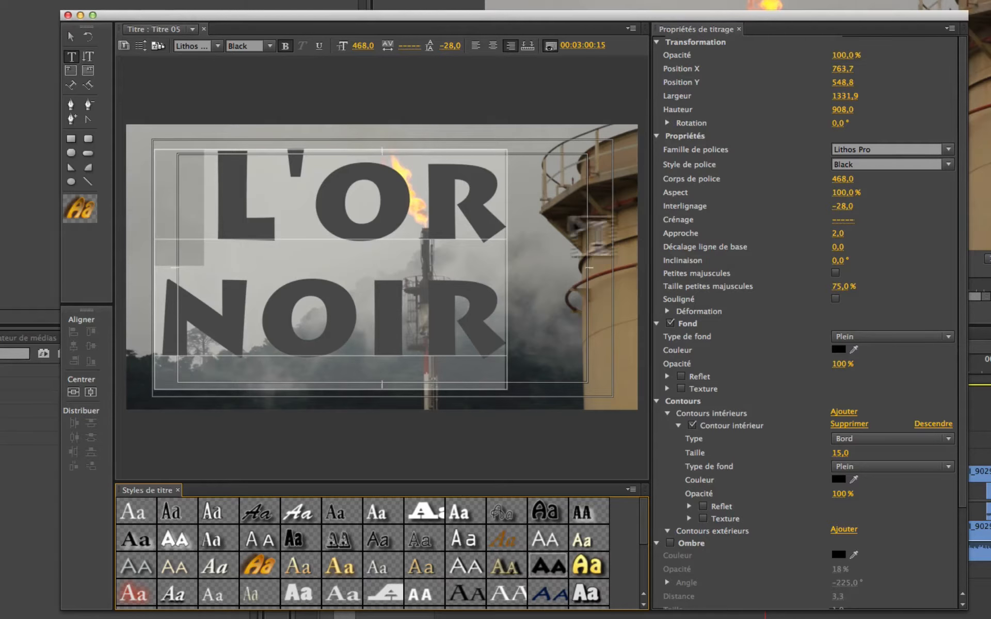
# Set the title's position to X 943.5, Y 541, its width to 1393.4 and height to 902.5, restoring opacity to 100% after trying 64%.
pyautogui.click(71, 37)
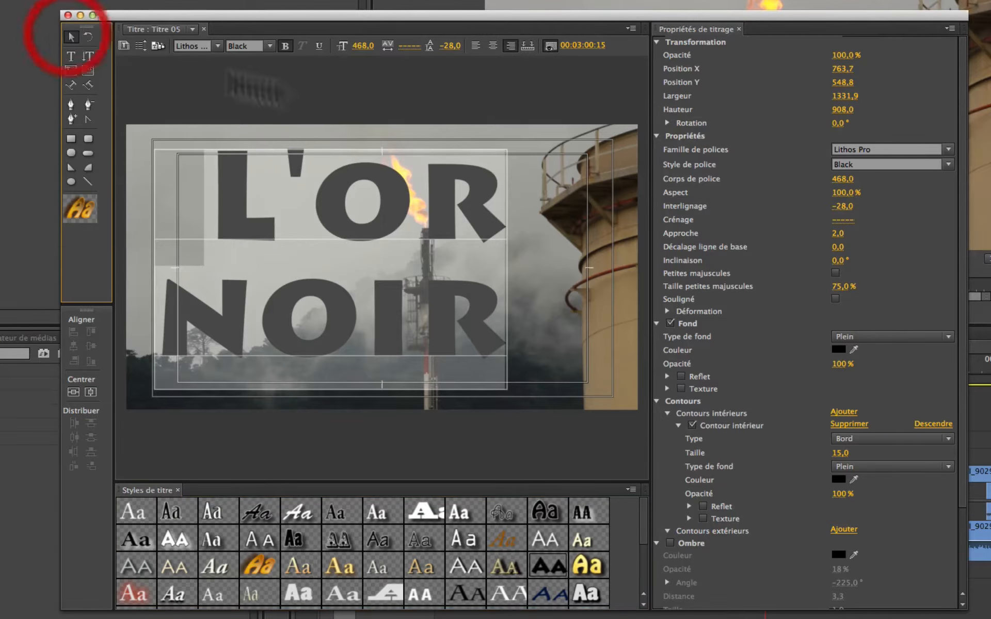
pyautogui.click(526, 181)
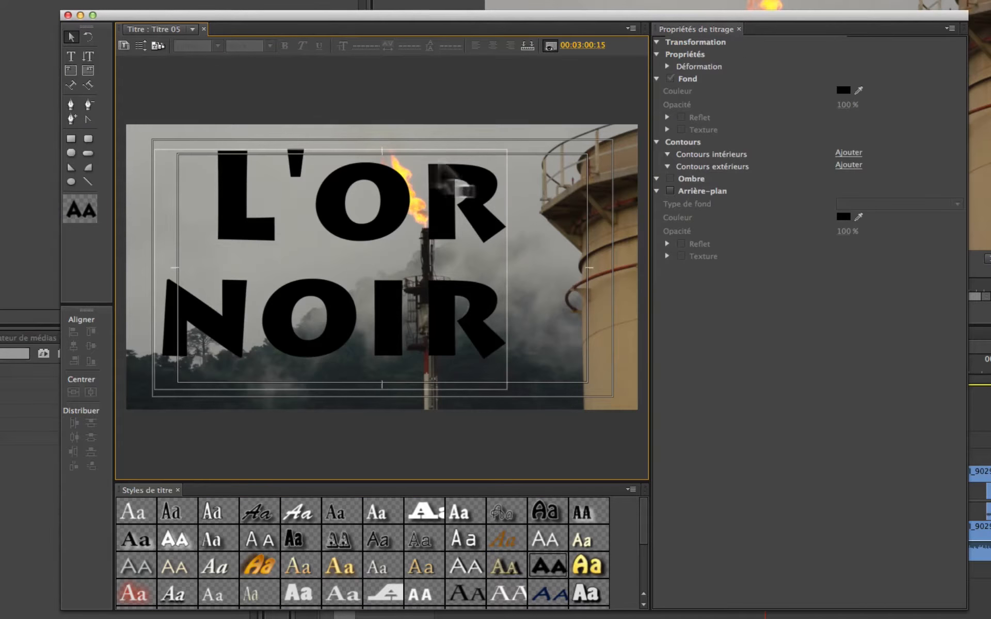
pyautogui.click(366, 253)
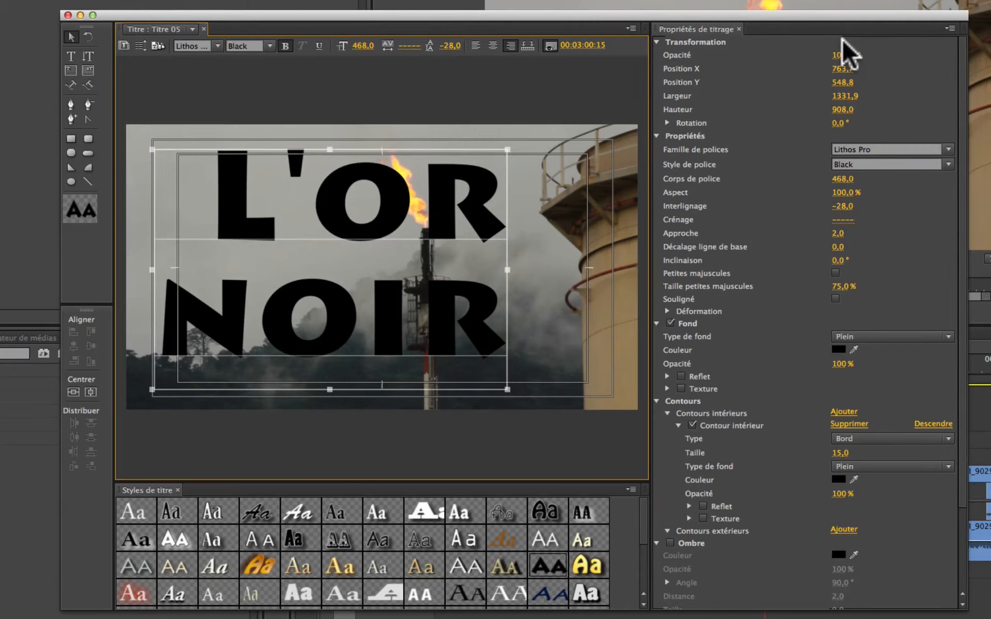
pyautogui.click(837, 57)
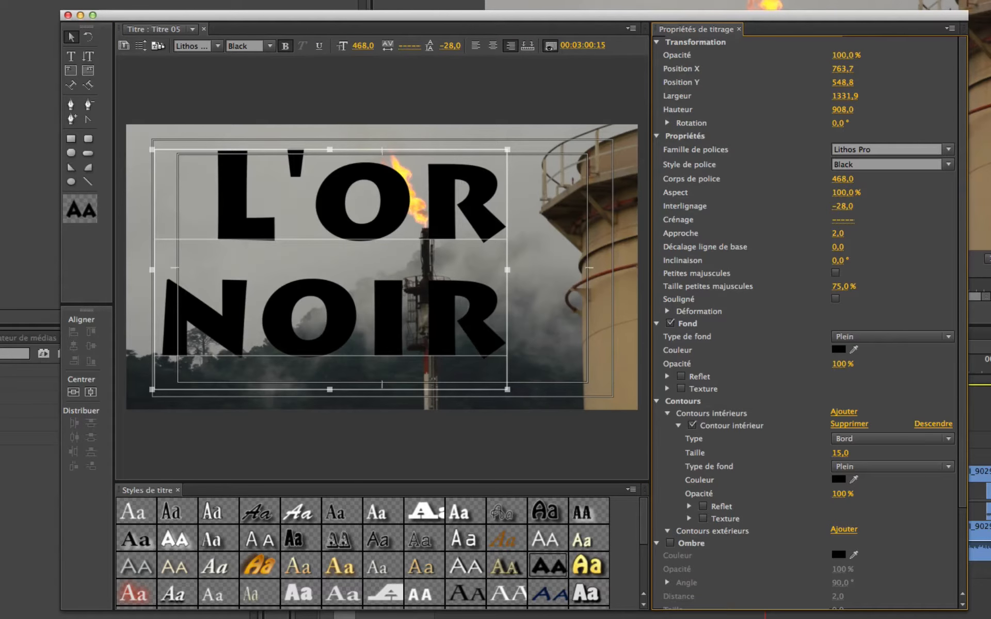
pyautogui.moveTo(838, 56); pyautogui.dragTo(845, 110)
pyautogui.moveTo(842, 69); pyautogui.dragTo(812, 83)
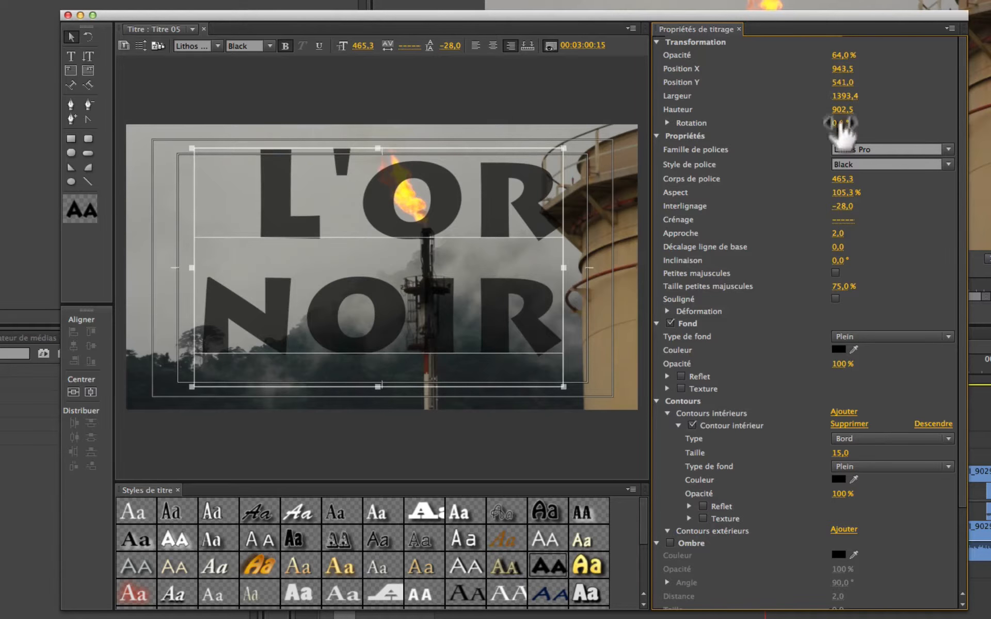
pyautogui.moveTo(836, 57); pyautogui.dragTo(849, 53)
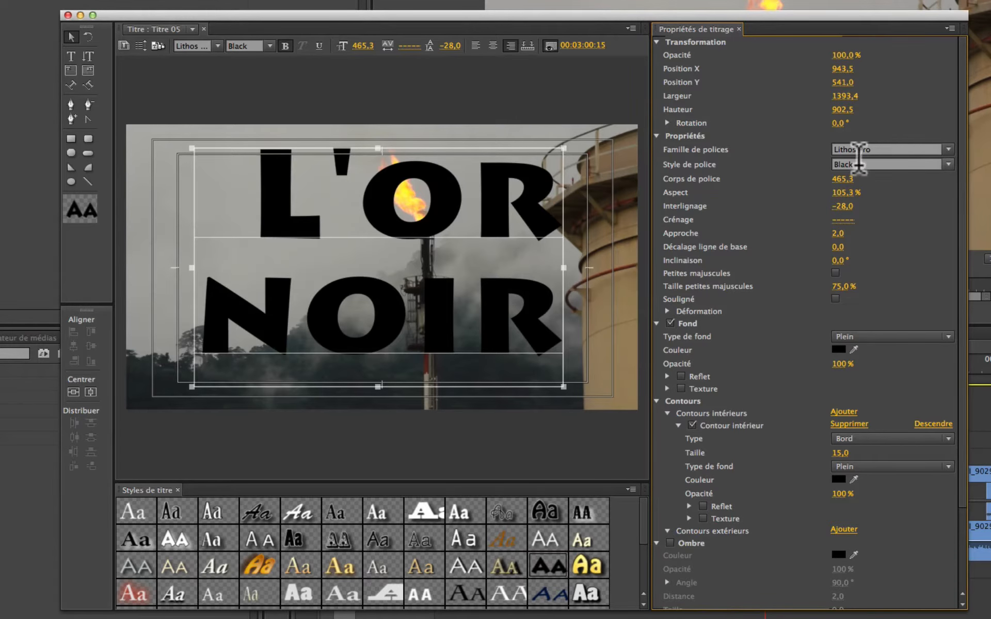
# Select only the "L'" in the title text and enlarge its font size to 577.3.
pyautogui.click(487, 205)
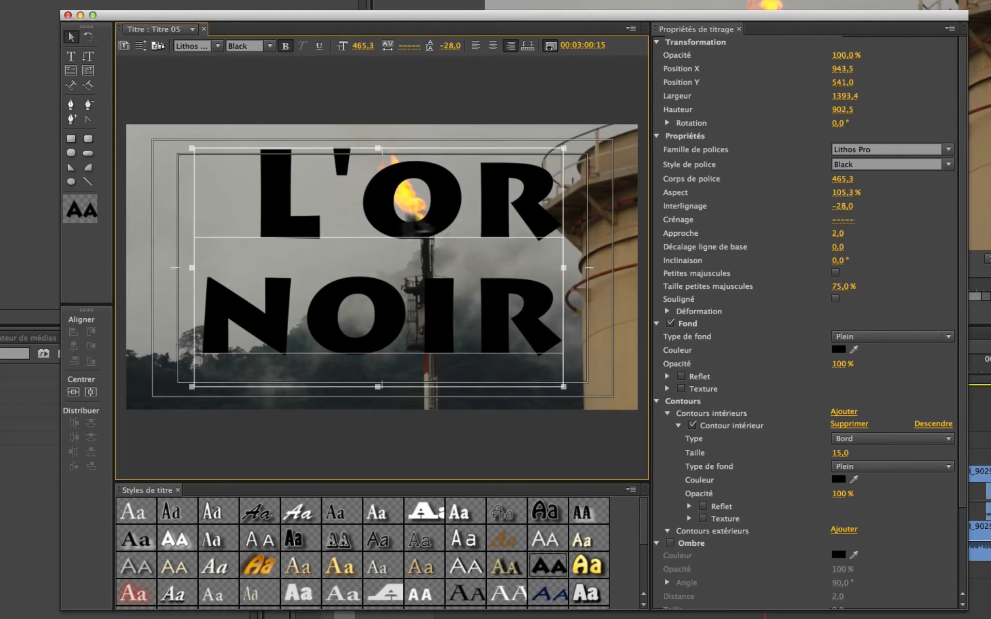
pyautogui.click(350, 187)
pyautogui.doubleClick(303, 332)
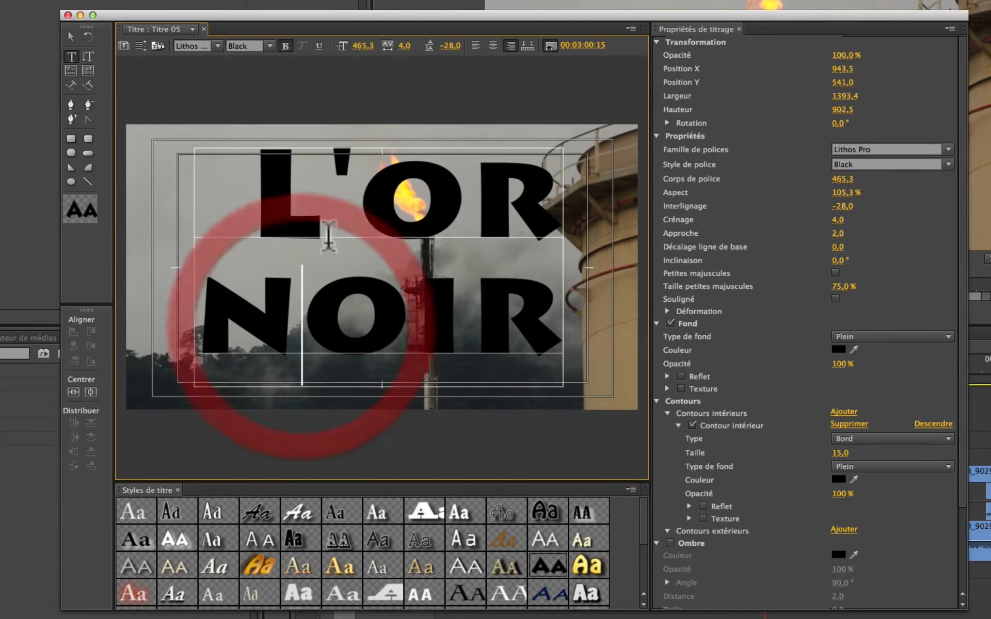
pyautogui.moveTo(365, 175); pyautogui.dragTo(177, 205)
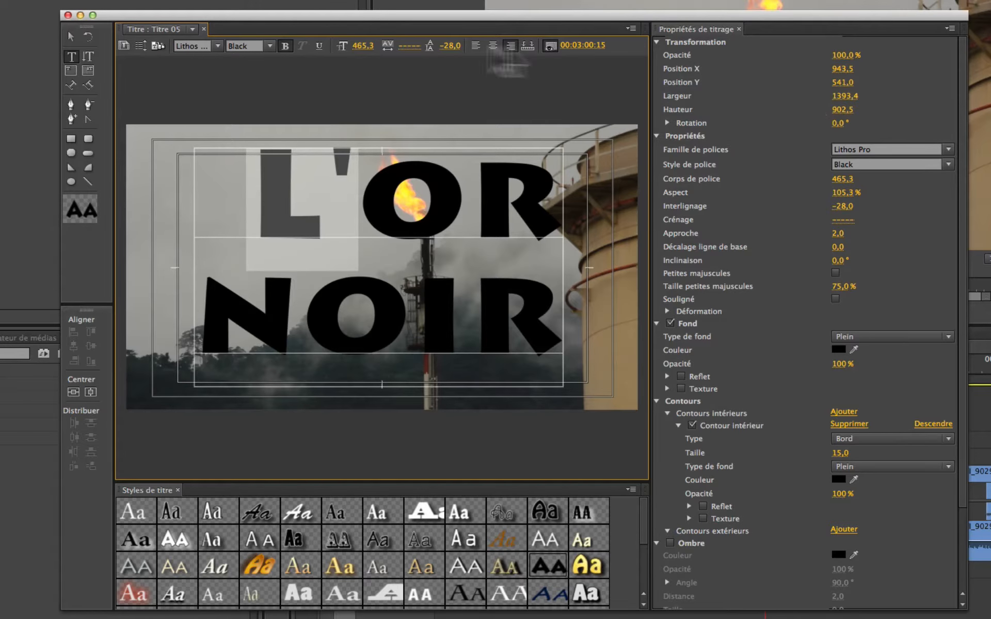
pyautogui.moveTo(356, 48); pyautogui.dragTo(397, 48)
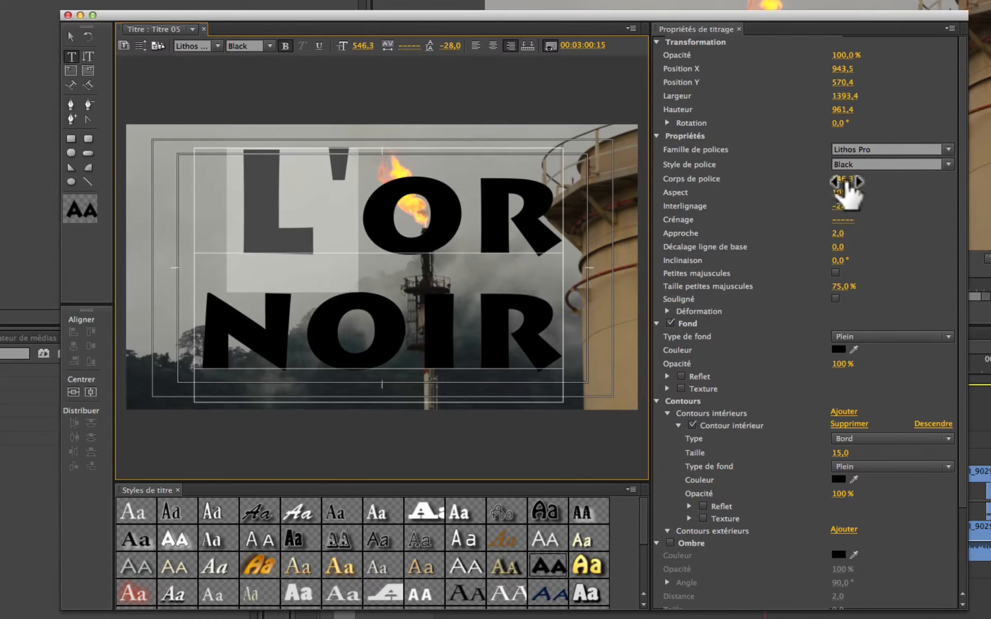
pyautogui.moveTo(842, 182); pyautogui.dragTo(858, 182)
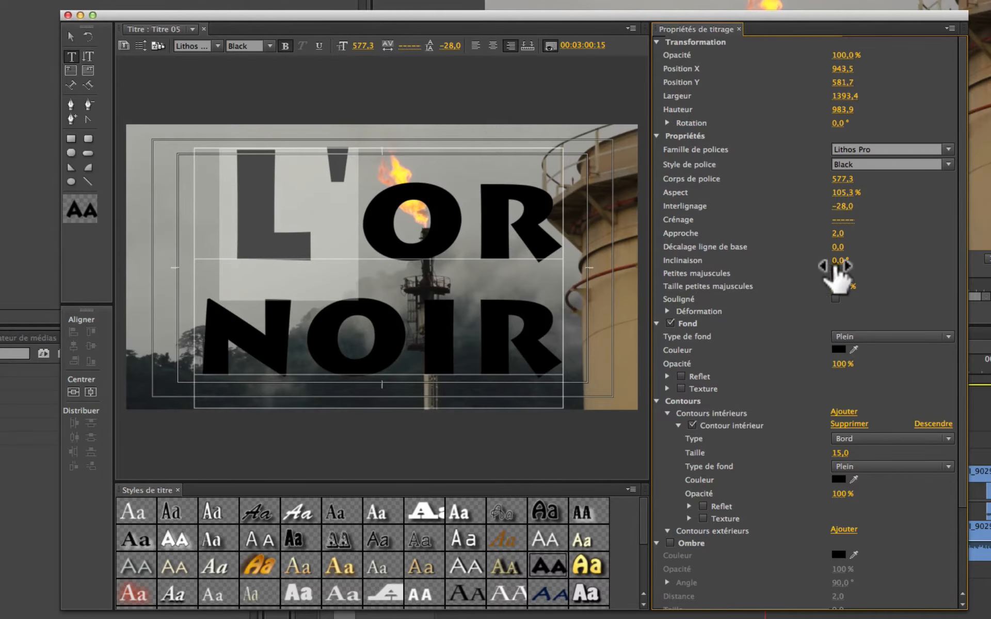
# Slant the "L'" by 16° and set the kerning to 7.
pyautogui.moveTo(837, 260); pyautogui.dragTo(847, 259)
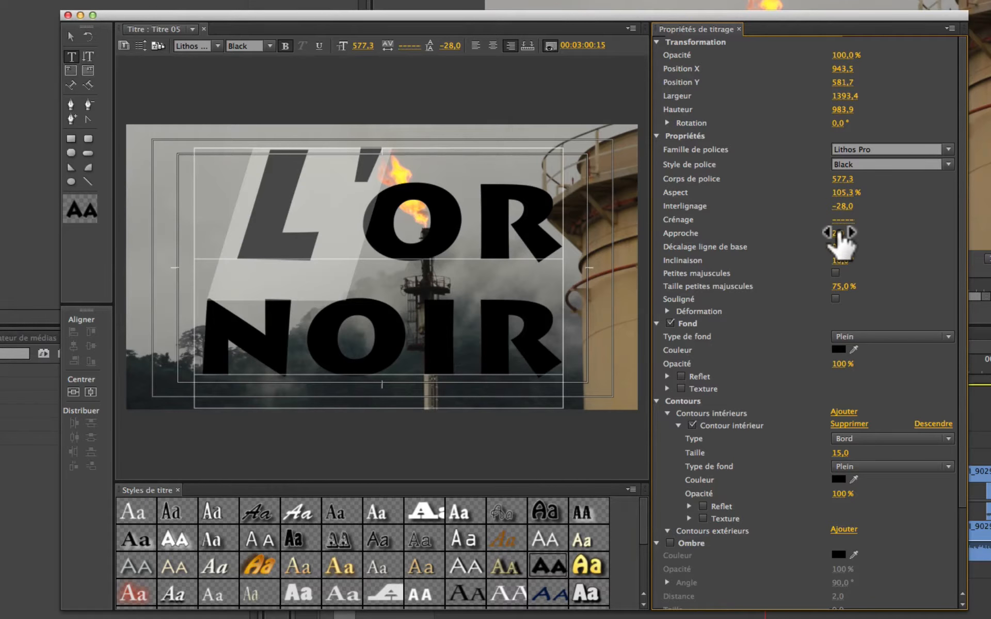
pyautogui.moveTo(842, 220)
pyautogui.mouseDown()
pyautogui.moveTo(829, 220)
pyautogui.moveTo(853, 220)
pyautogui.moveTo(844, 220)
pyautogui.mouseUp()
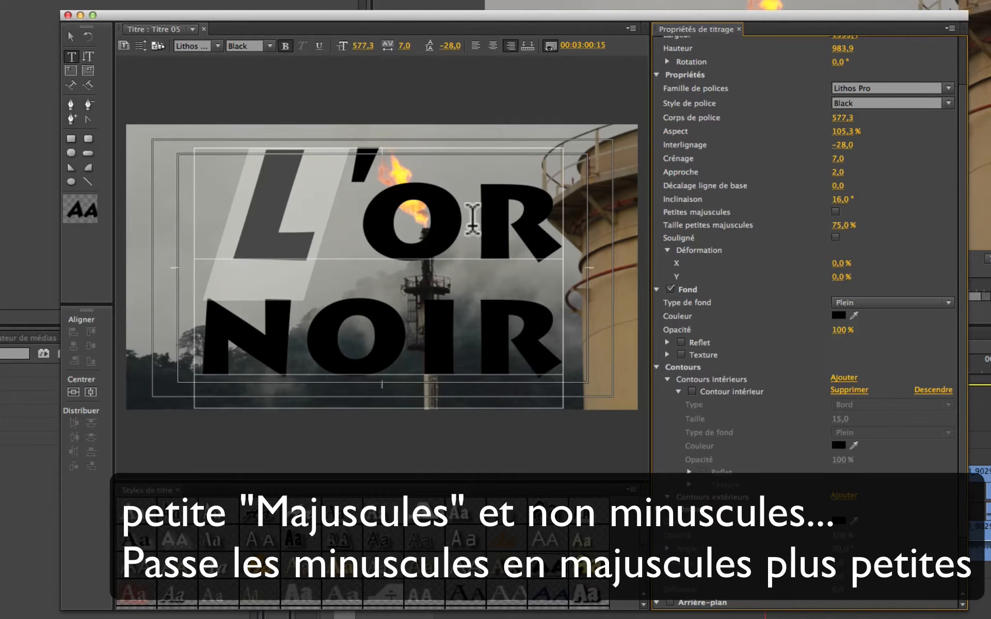
# Turn on small caps for the word "or" and reduce its small caps size.
pyautogui.click(473, 221)
pyautogui.moveTo(351, 223); pyautogui.dragTo(571, 221)
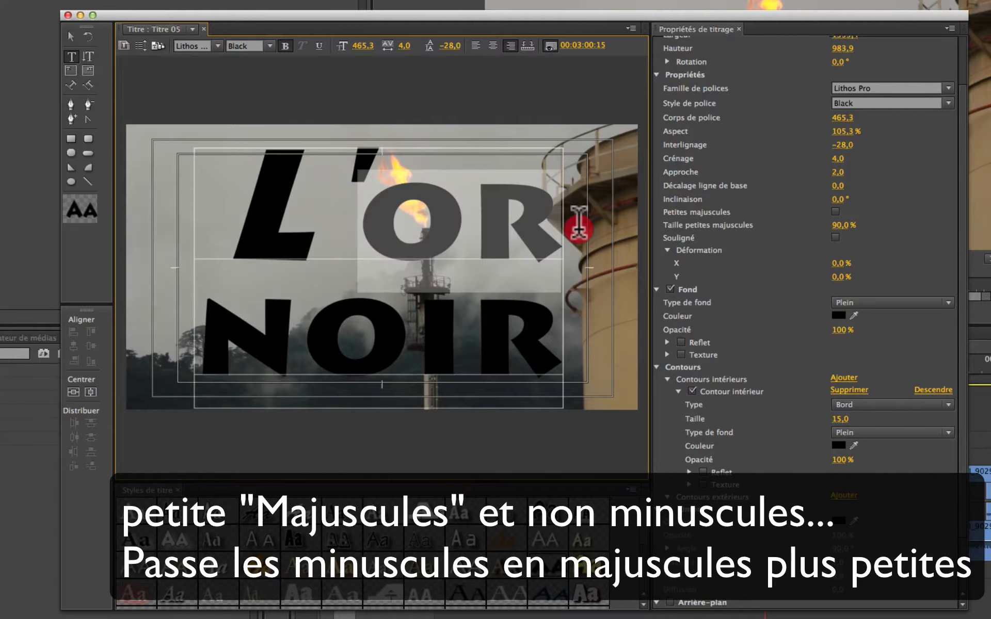
pyautogui.click(835, 208)
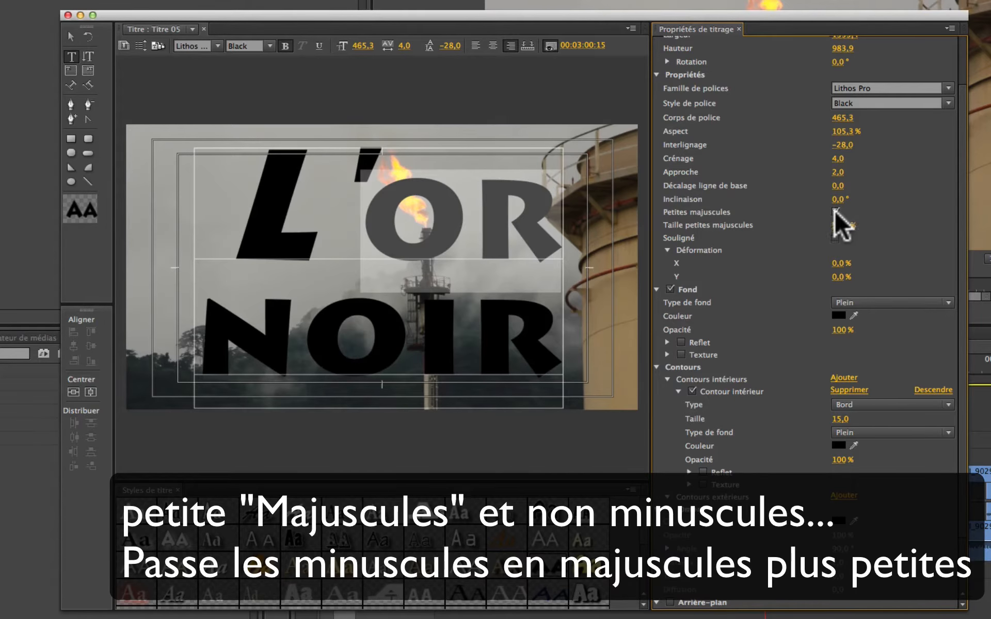
pyautogui.moveTo(839, 225); pyautogui.dragTo(837, 506)
# Turn on small caps for the word "noir" with a small caps size of 96%.
pyautogui.click(559, 312)
pyautogui.moveTo(558, 313); pyautogui.dragTo(202, 333)
pyautogui.click(835, 211)
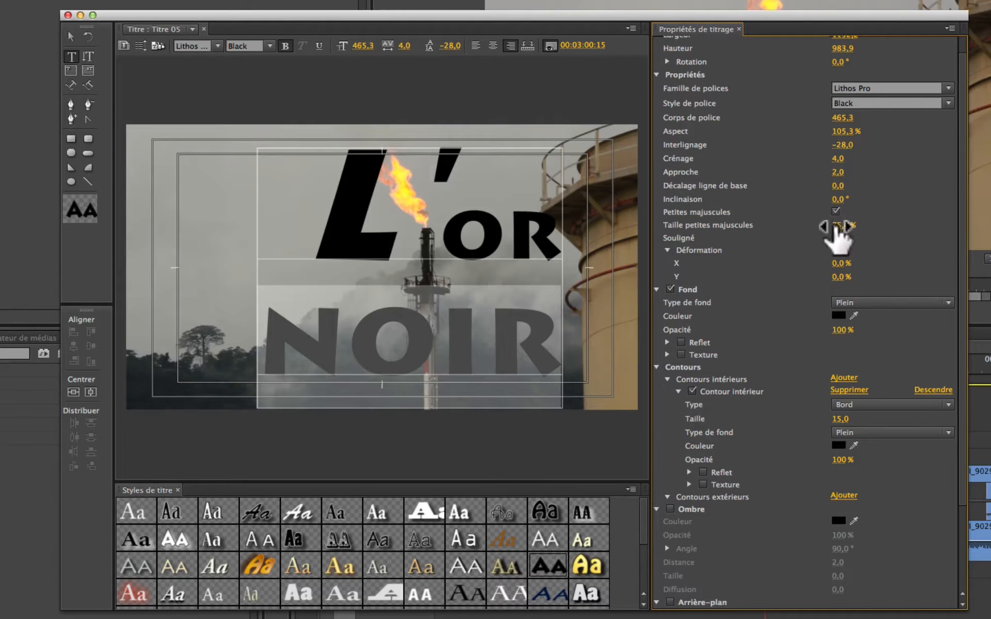
pyautogui.moveTo(836, 227); pyautogui.dragTo(850, 227)
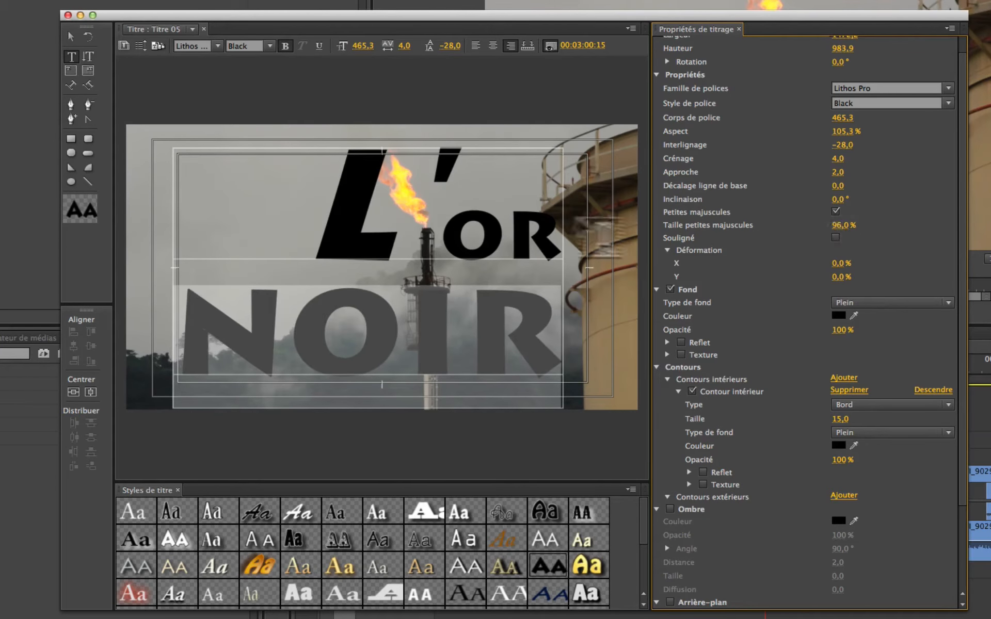
# Set the small caps size of the word "or" to 83%.
pyautogui.click(473, 237)
pyautogui.moveTo(425, 225); pyautogui.dragTo(560, 225)
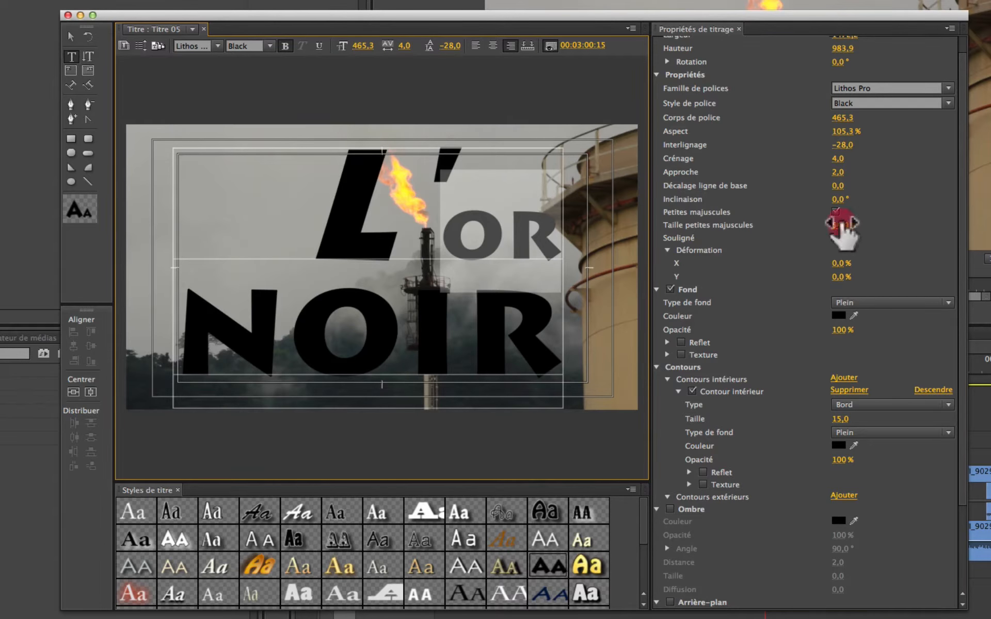
pyautogui.moveTo(844, 227); pyautogui.dragTo(843, 227)
pyautogui.moveTo(840, 225); pyautogui.dragTo(851, 225)
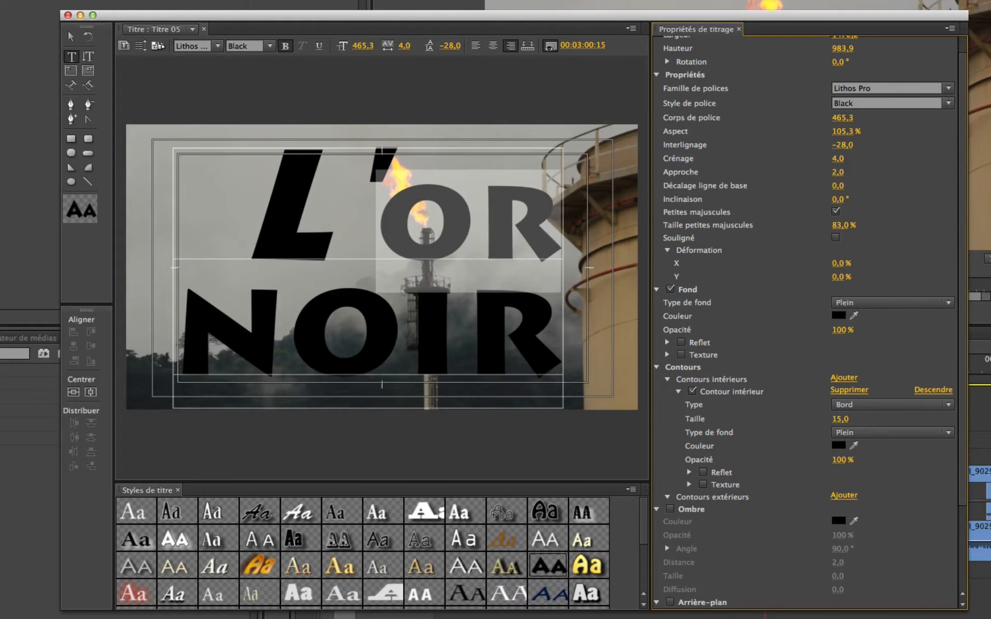
# Centre-align the title text and underline the word "or".
pyautogui.click(493, 45)
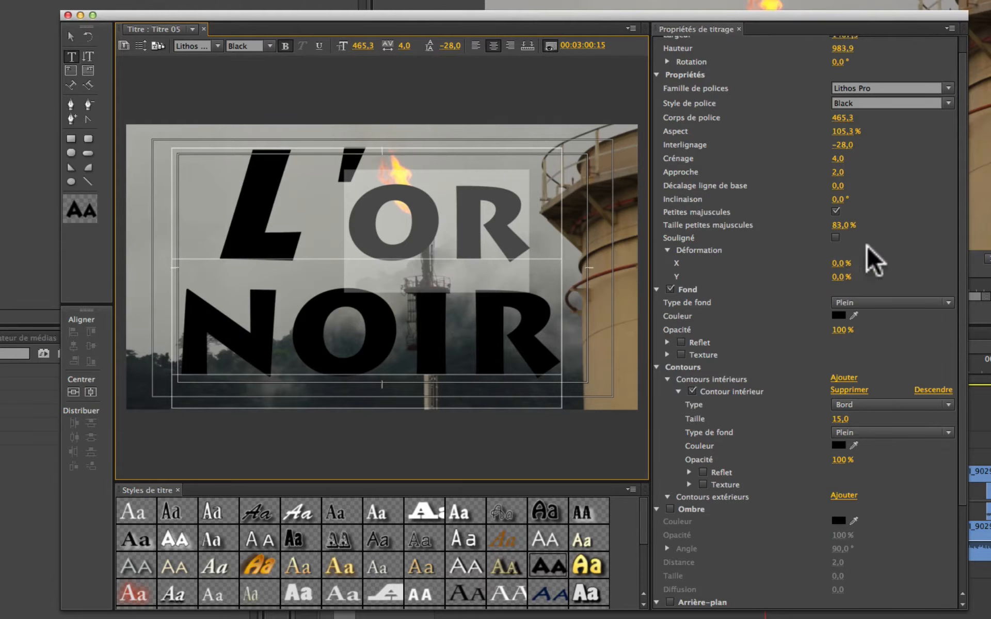
pyautogui.click(835, 238)
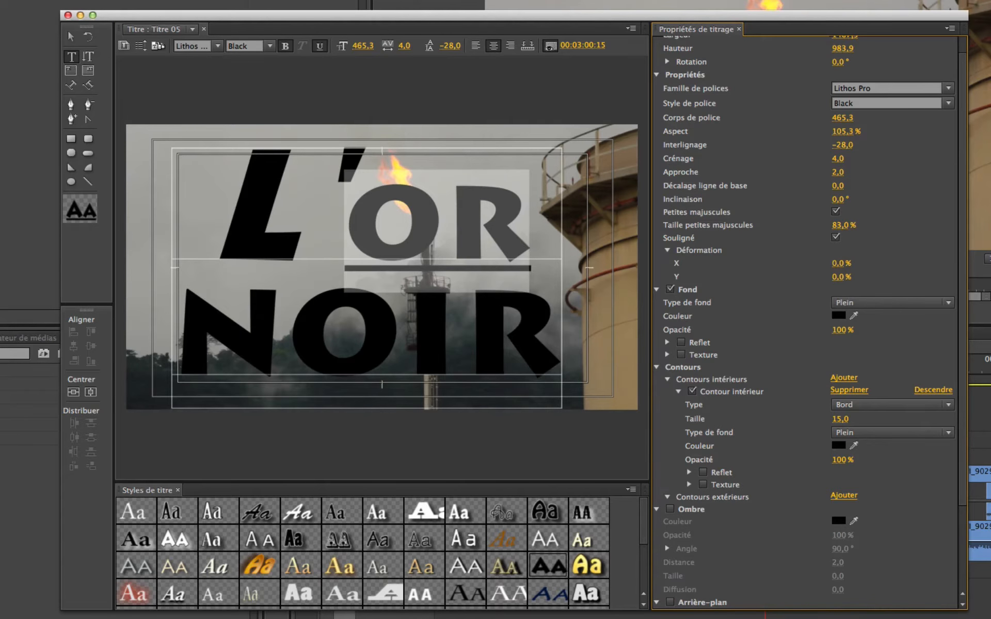
# Try distorting the word "or" by 27% in X and 16% in Y, and reset both distortion values to 0%.
pyautogui.moveTo(838, 263)
pyautogui.mouseDown()
pyautogui.moveTo(854, 264)
pyautogui.moveTo(836, 276)
pyautogui.mouseUp()
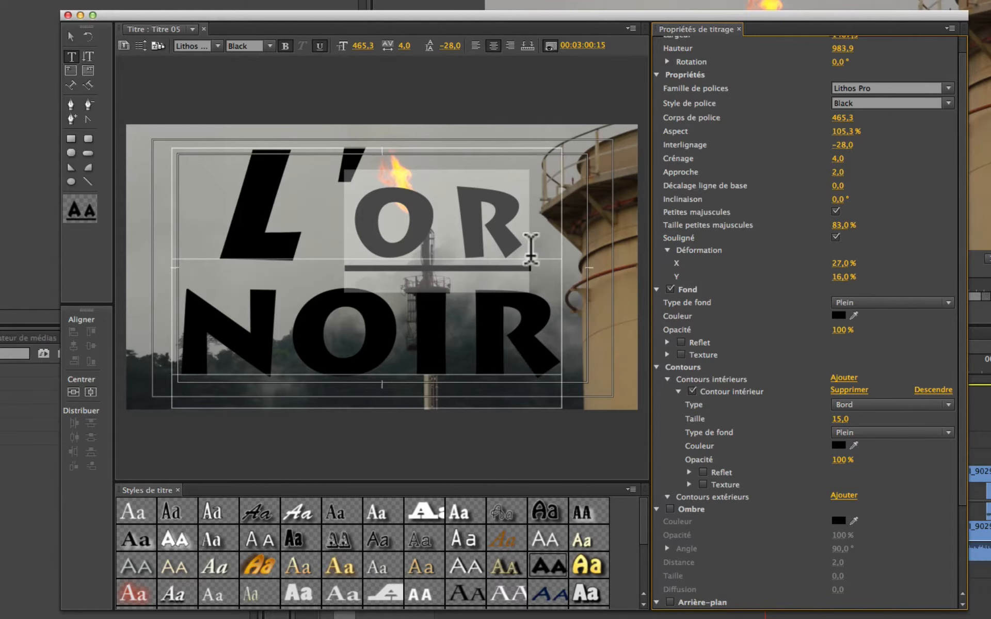
pyautogui.click(843, 263)
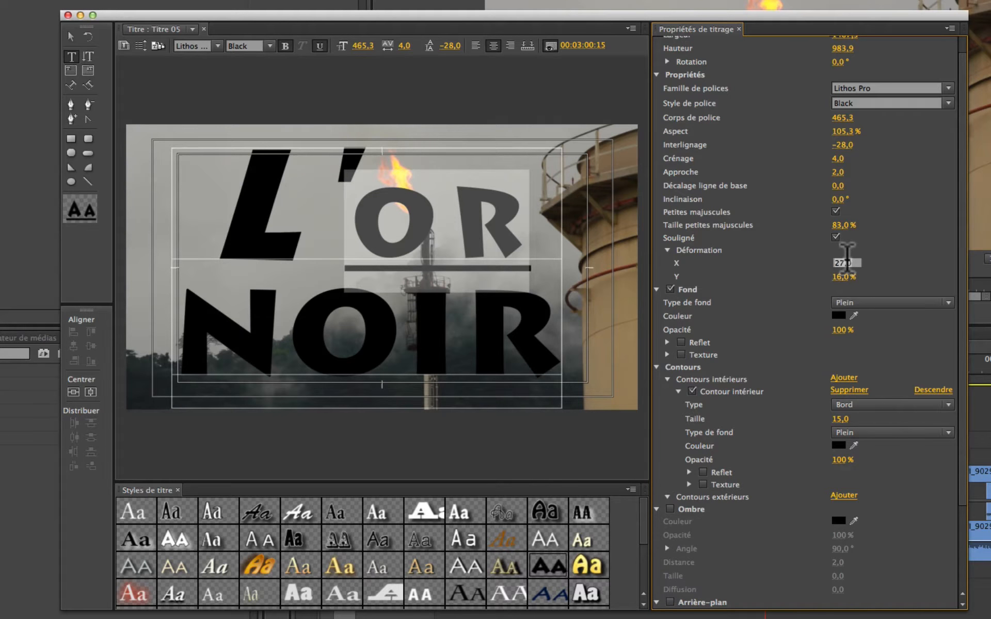
pyautogui.write('0')
pyautogui.press('Return')
pyautogui.click(842, 276)
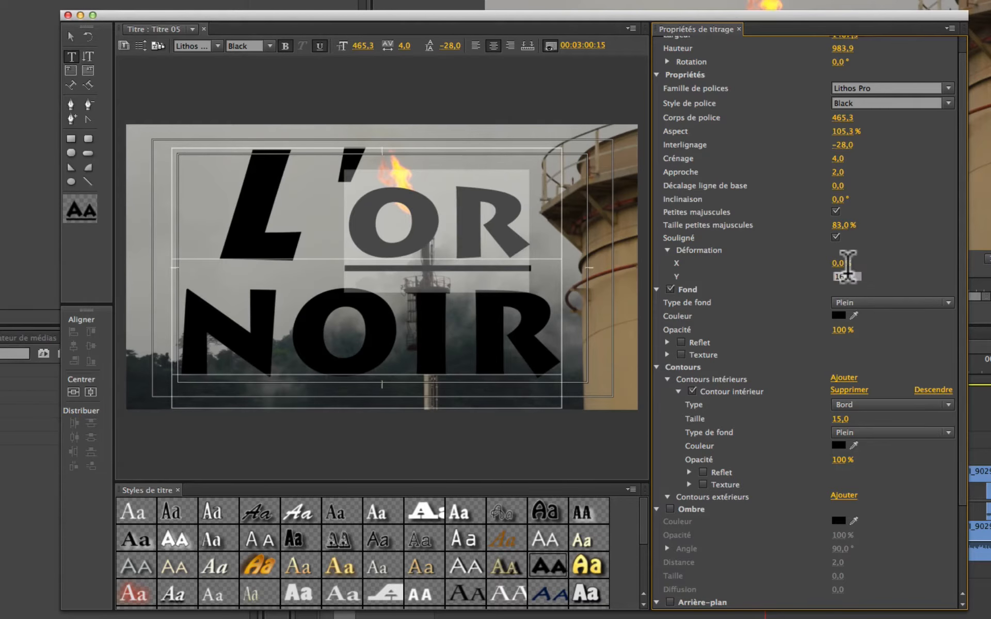
pyautogui.write('0')
pyautogui.press('Return')
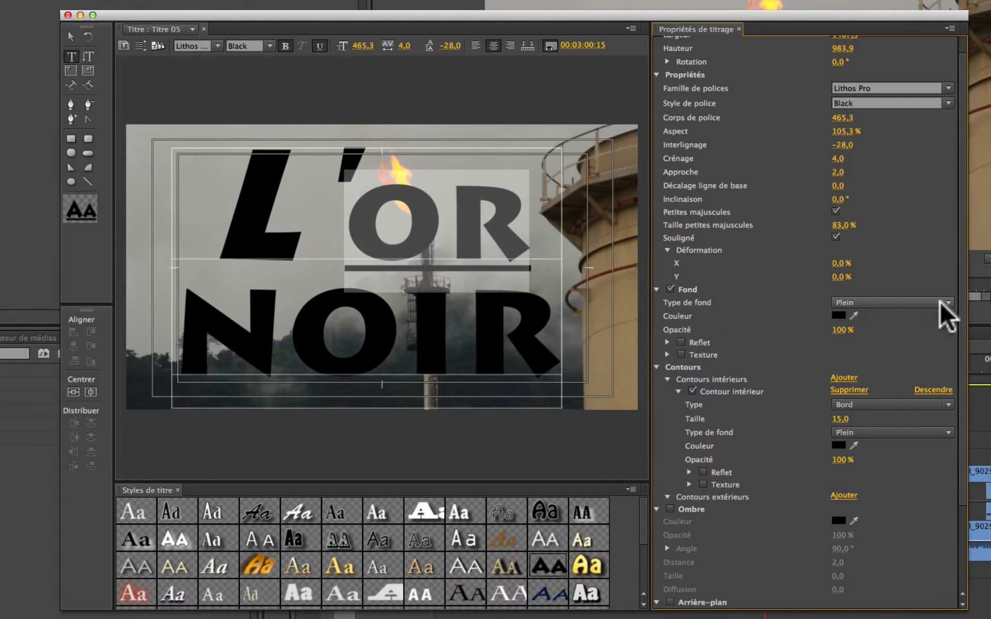
pyautogui.click(509, 161)
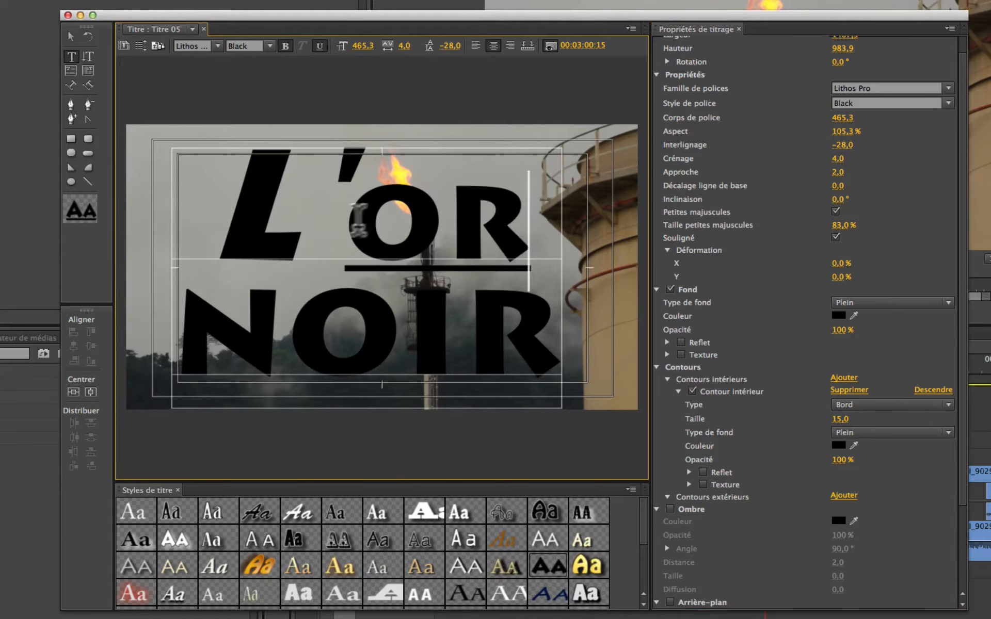
# Change the fill of the letter "L" to a linear gradient (Dégradé linéaire).
pyautogui.moveTo(316, 214); pyautogui.dragTo(188, 236)
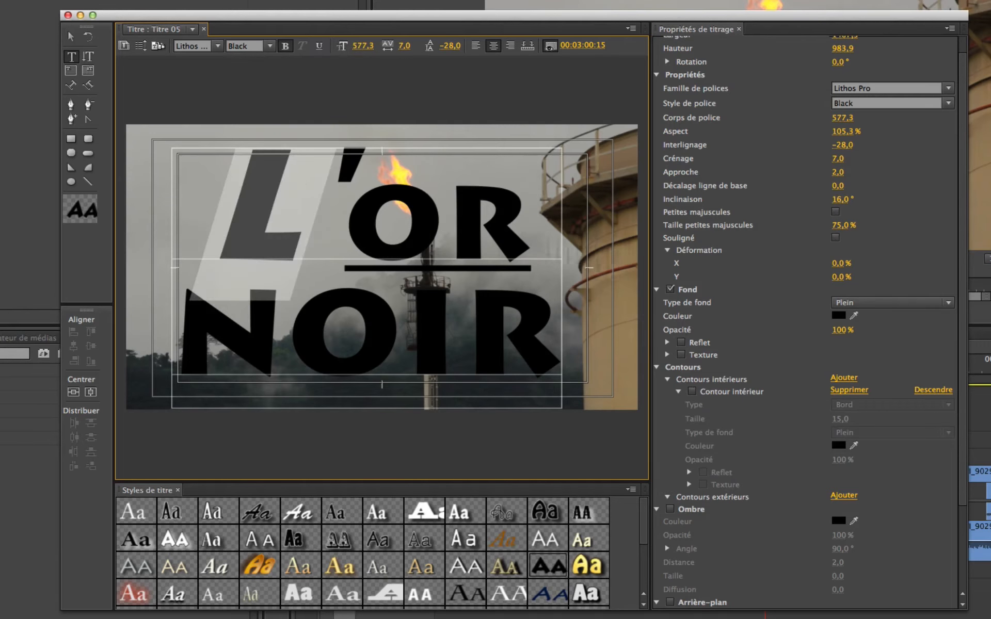
pyautogui.click(949, 303)
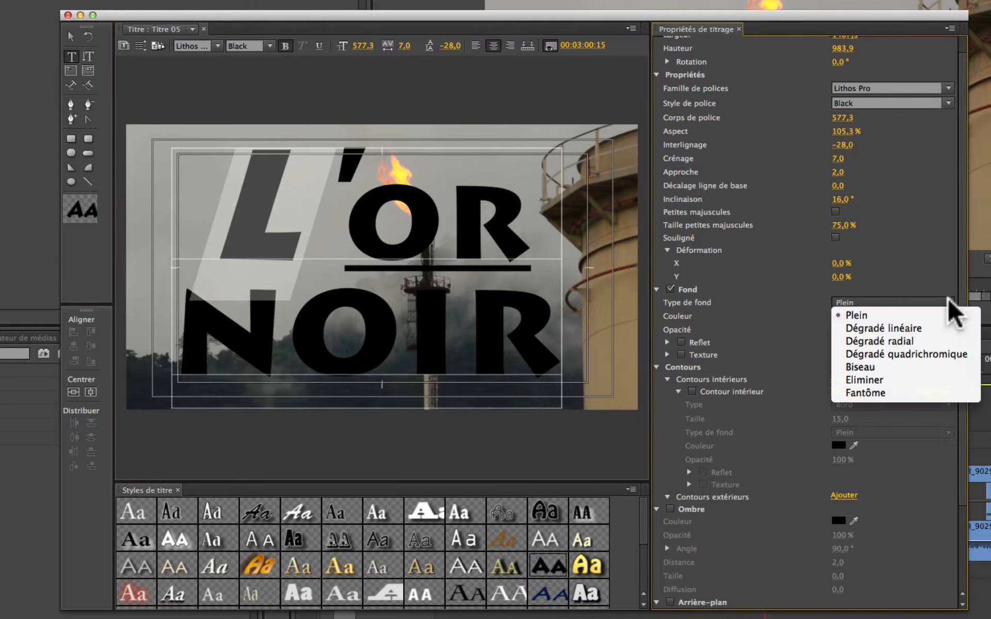
pyautogui.click(907, 328)
pyautogui.click(922, 326)
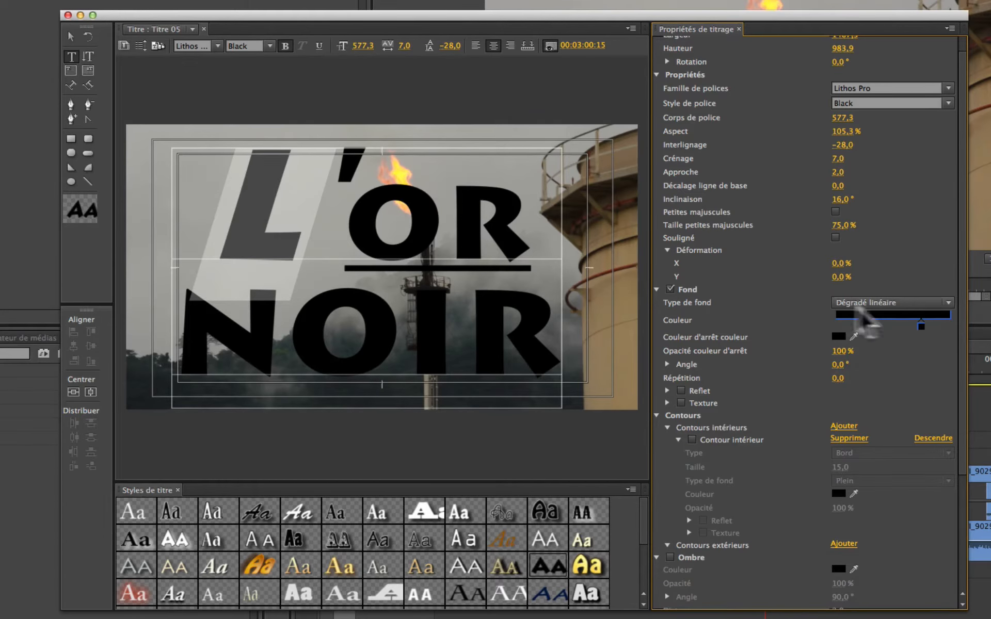
pyautogui.click(866, 326)
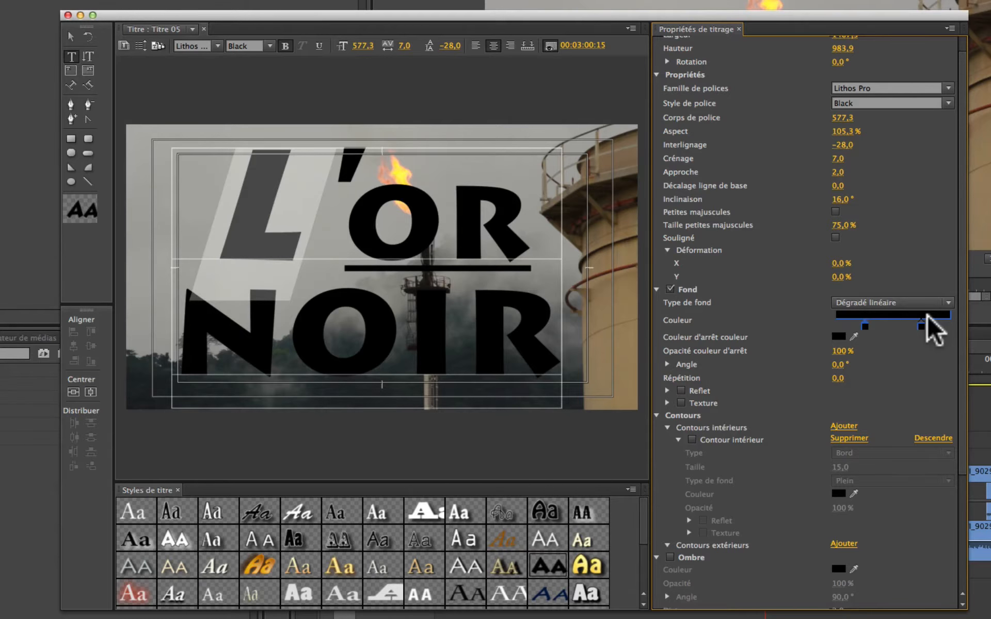
pyautogui.press('super+s')
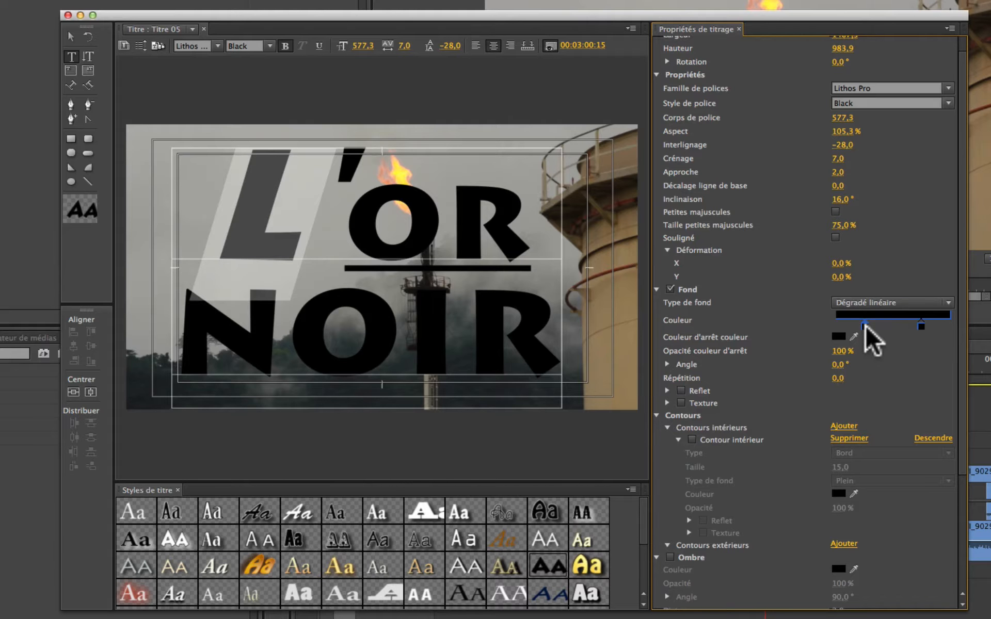
# Set the first colour stop of the letter "L" gradient to dark olive 5E560F.
pyautogui.doubleClick(865, 326)
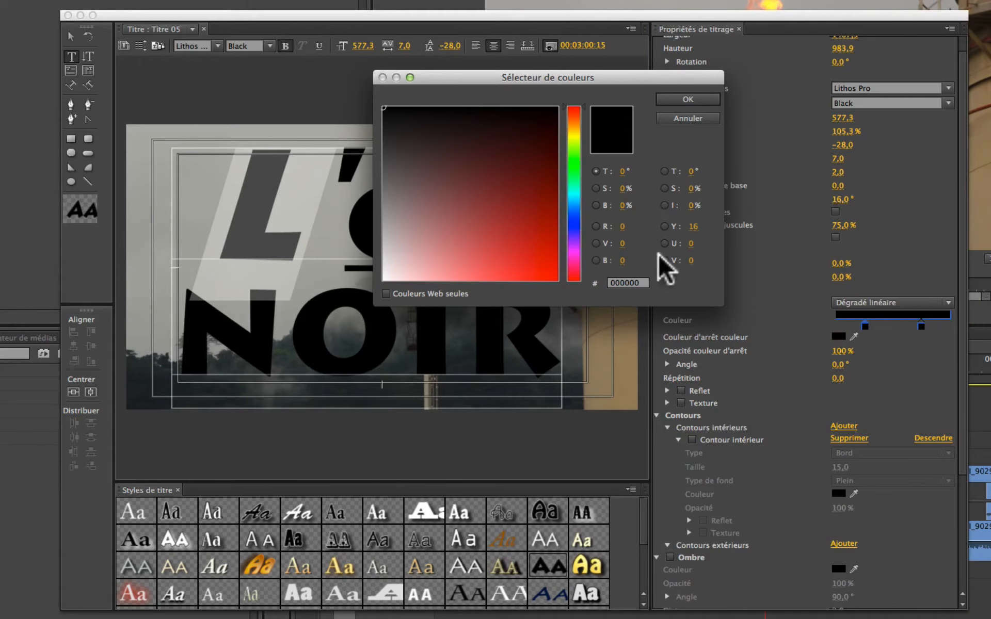
pyautogui.click(574, 132)
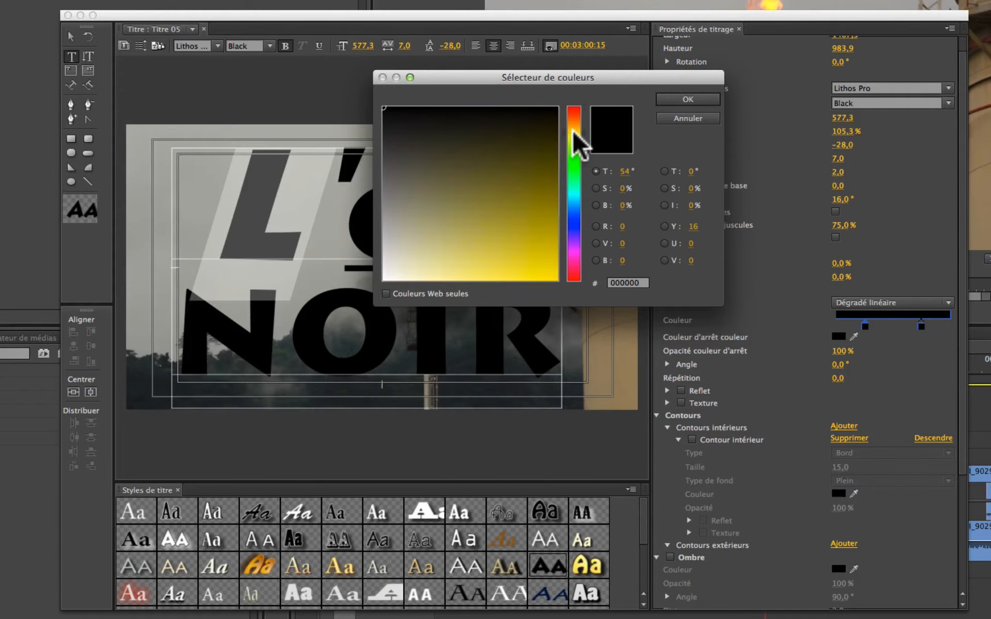
pyautogui.click(530, 171)
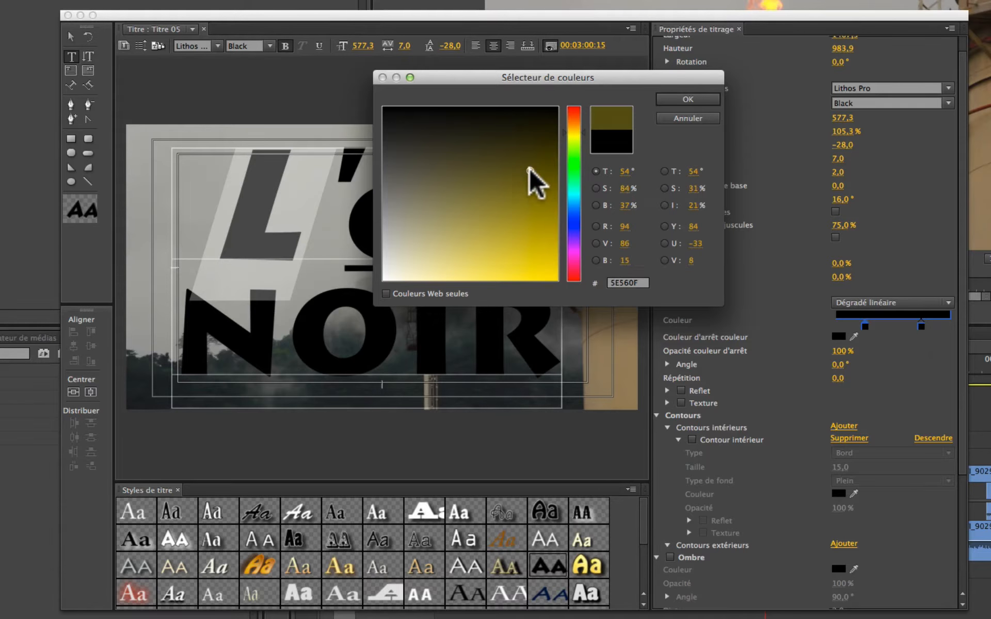
pyautogui.click(692, 99)
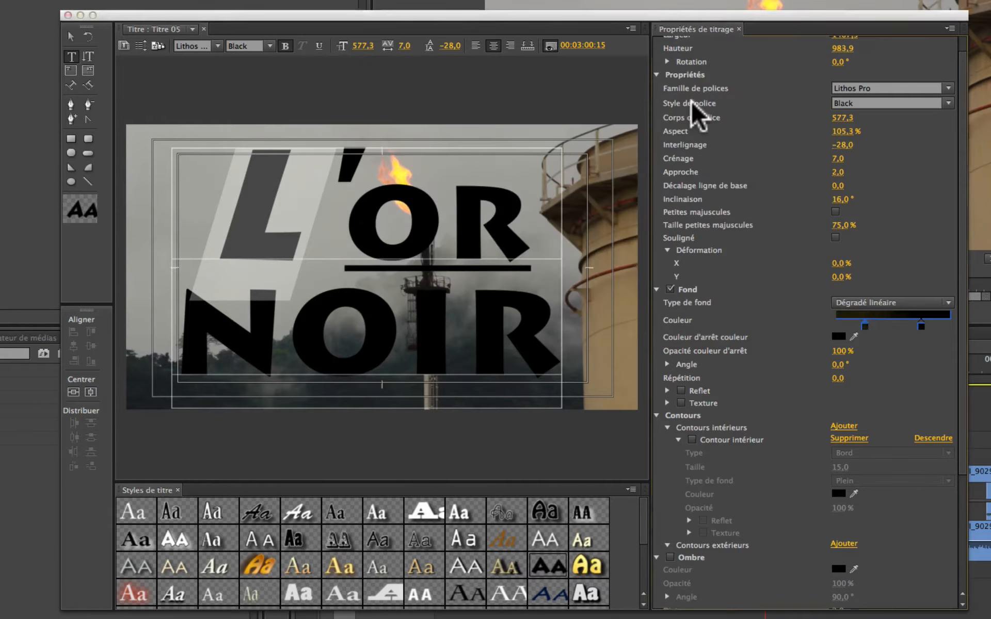
# Set the second colour stop of the letter "L" gradient to bright yellow F2F206.
pyautogui.click(921, 325)
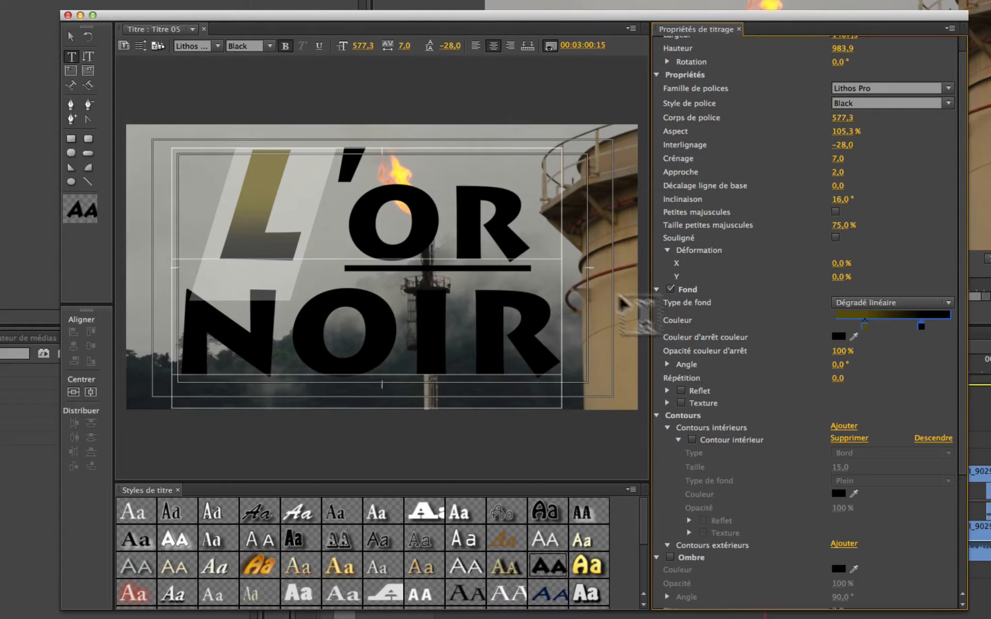
pyautogui.doubleClick(921, 327)
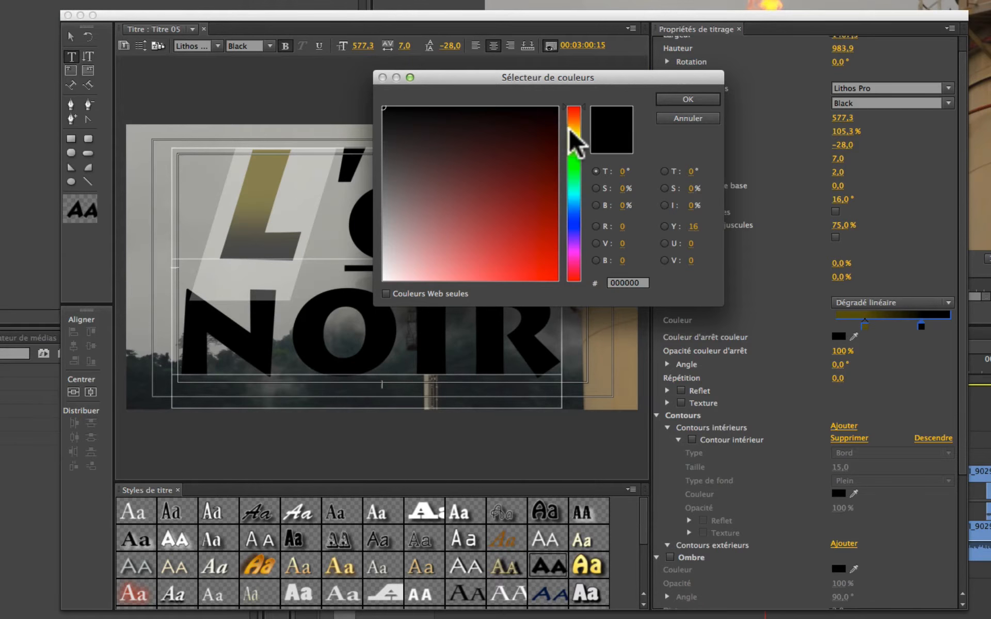
pyautogui.moveTo(569, 129); pyautogui.dragTo(574, 137)
pyautogui.click(480, 267)
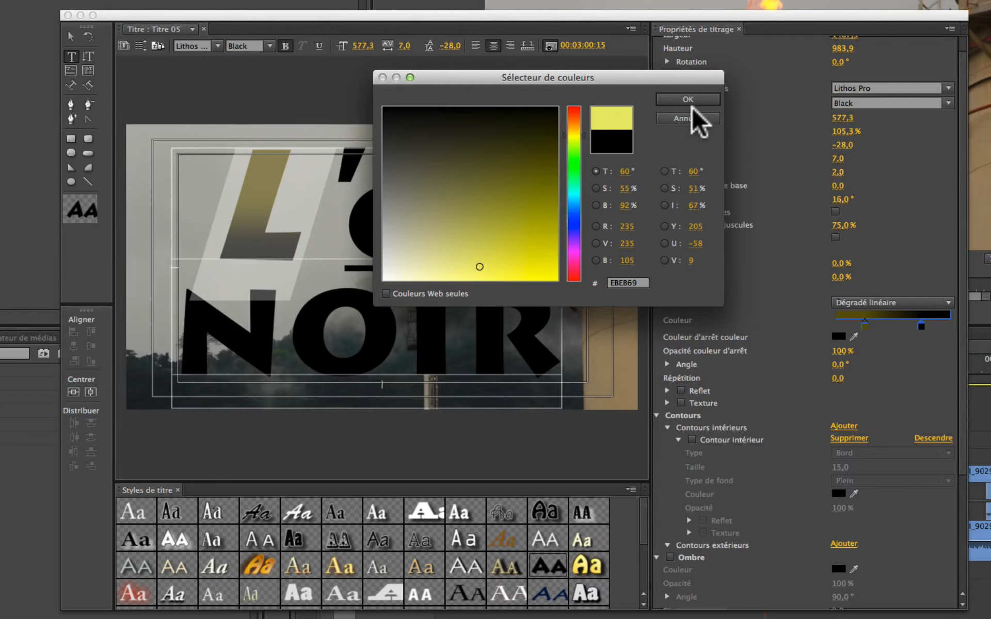
pyautogui.click(554, 272)
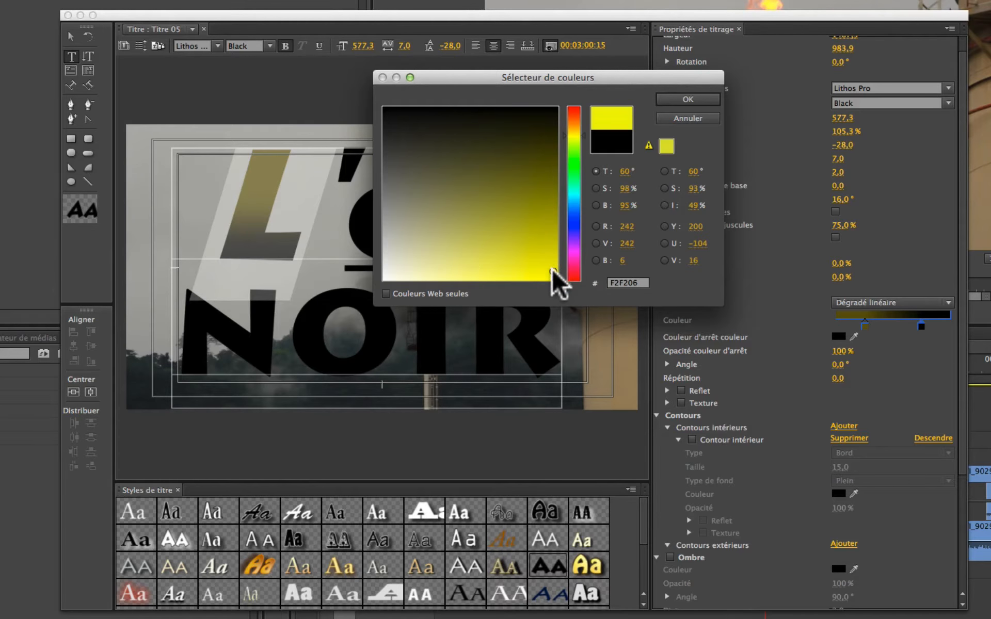
pyautogui.click(696, 101)
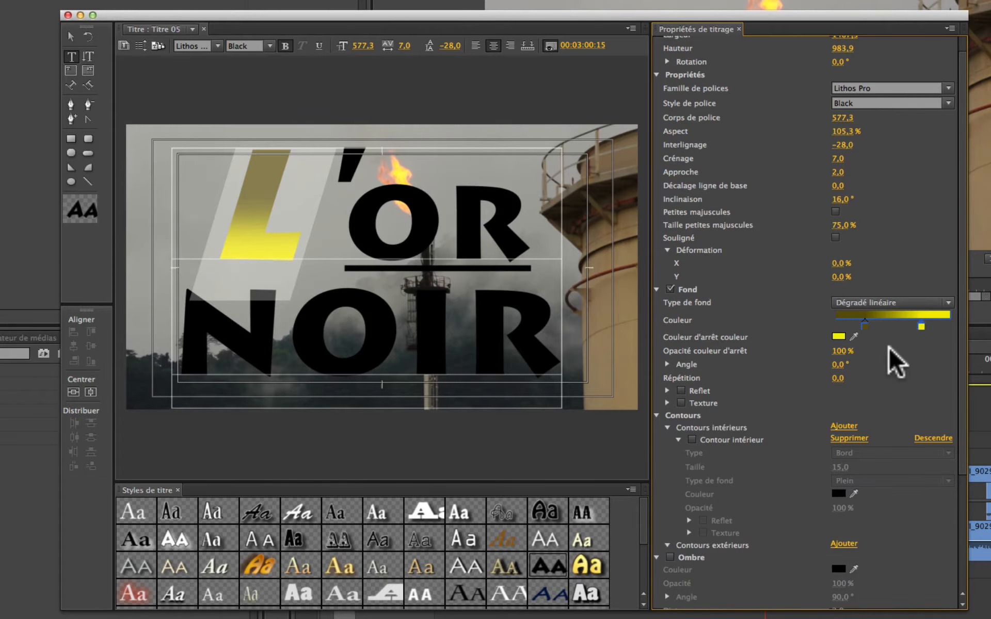
# Reposition the gradient stops, with the olive one near the start and the yellow one about 60% along the bar.
pyautogui.moveTo(865, 324); pyautogui.dragTo(936, 323)
pyautogui.moveTo(877, 323); pyautogui.dragTo(847, 321)
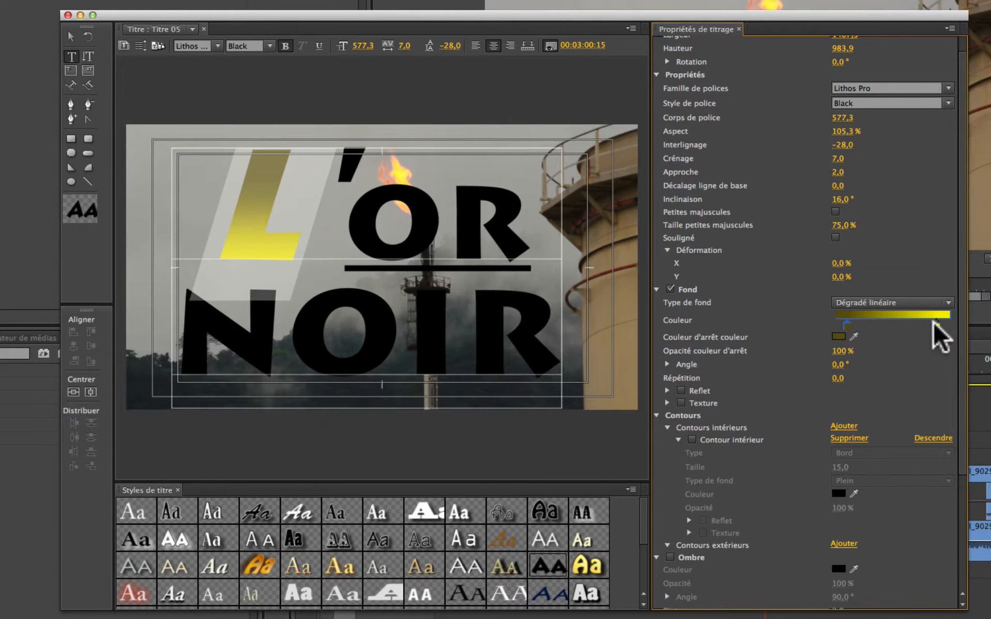
pyautogui.moveTo(934, 324); pyautogui.dragTo(906, 324)
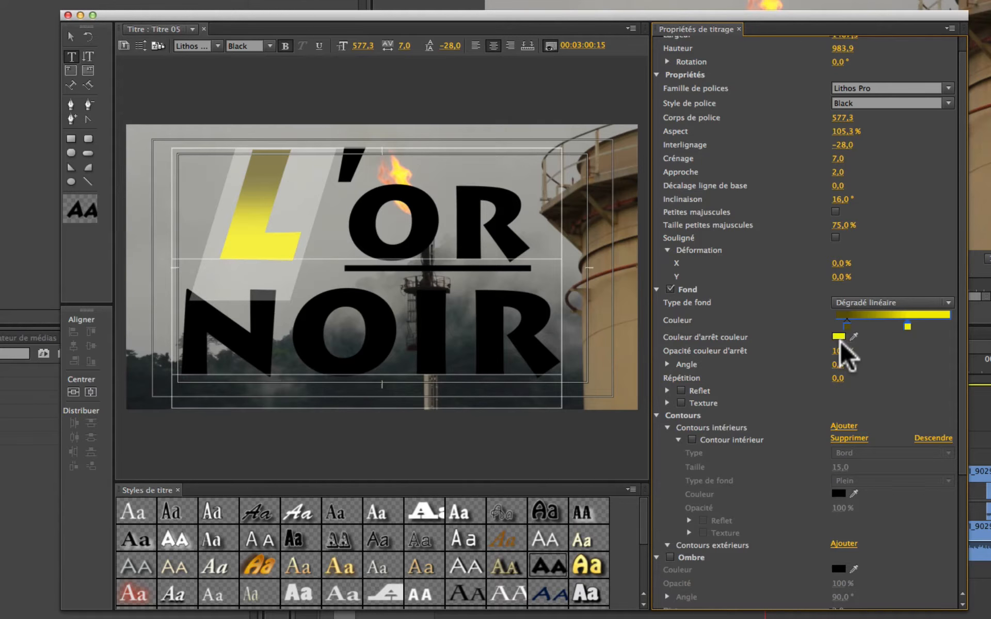
# Reduce the yellow stop's opacity to 53%, keep the olive stop at 100%, and set the gradient angle to 46°.
pyautogui.moveTo(839, 351); pyautogui.dragTo(811, 351)
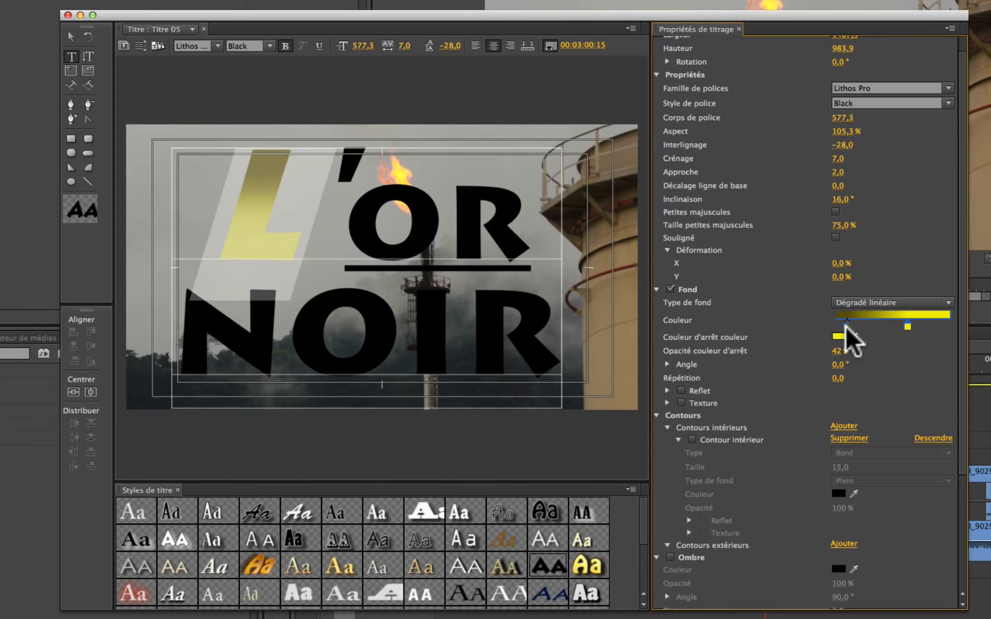
pyautogui.click(846, 324)
pyautogui.moveTo(839, 351); pyautogui.dragTo(842, 351)
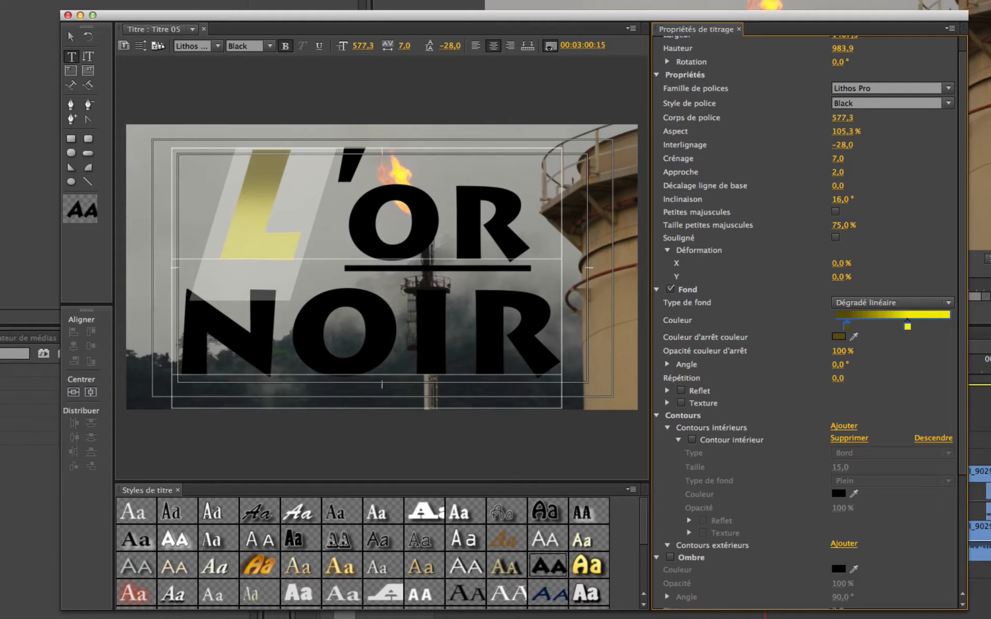
pyautogui.click(907, 324)
pyautogui.moveTo(848, 350)
pyautogui.mouseDown()
pyautogui.moveTo(857, 364)
pyautogui.moveTo(835, 365)
pyautogui.mouseUp()
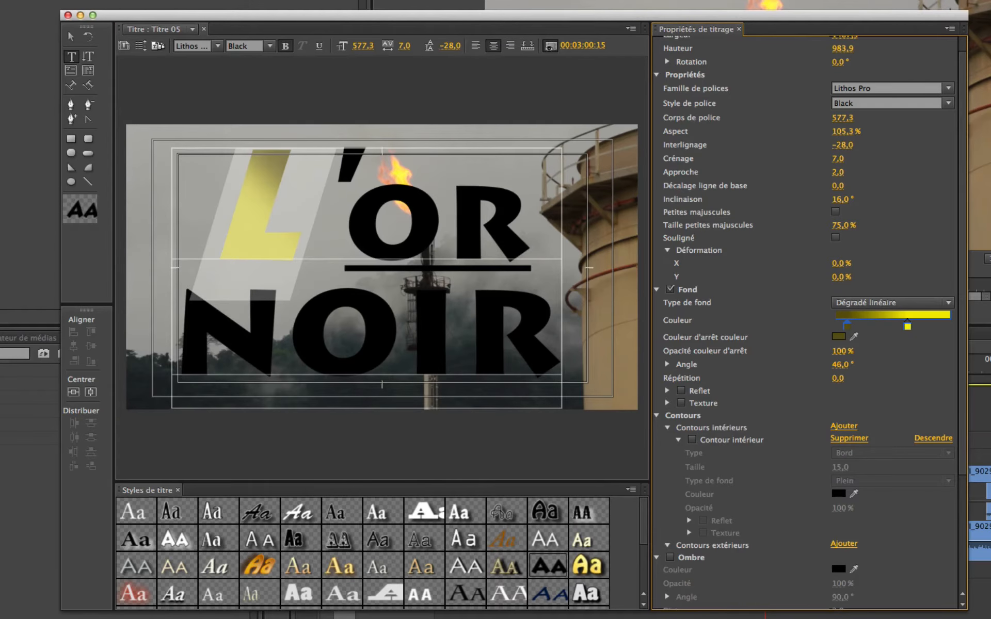
# Move the yellow stop to the gradient's end, try a repetition of 20, and settle on 3.
pyautogui.moveTo(909, 326); pyautogui.dragTo(950, 332)
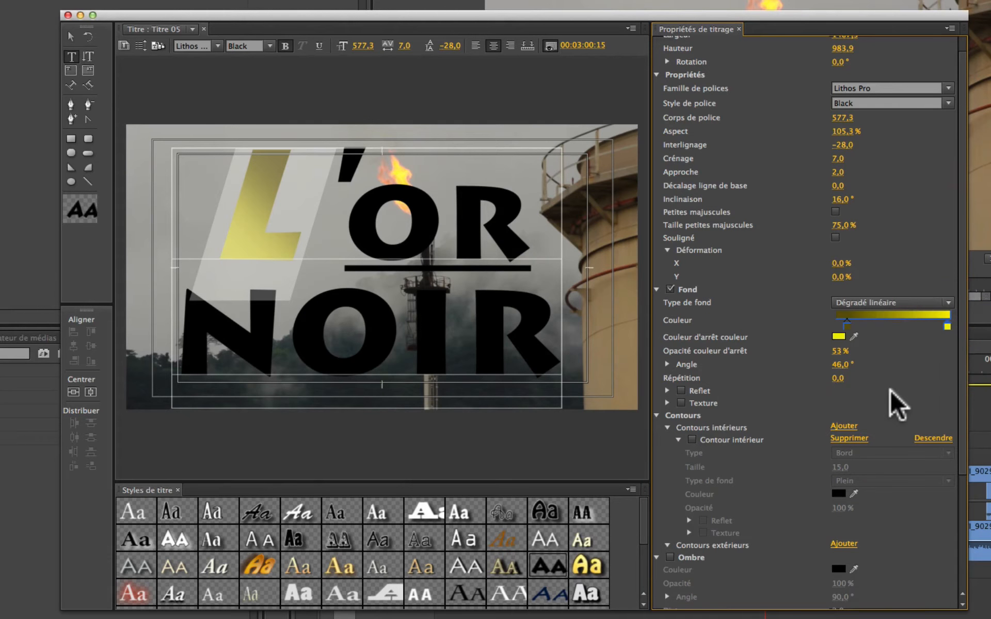
pyautogui.click(836, 381)
pyautogui.write('20')
pyautogui.press('Return')
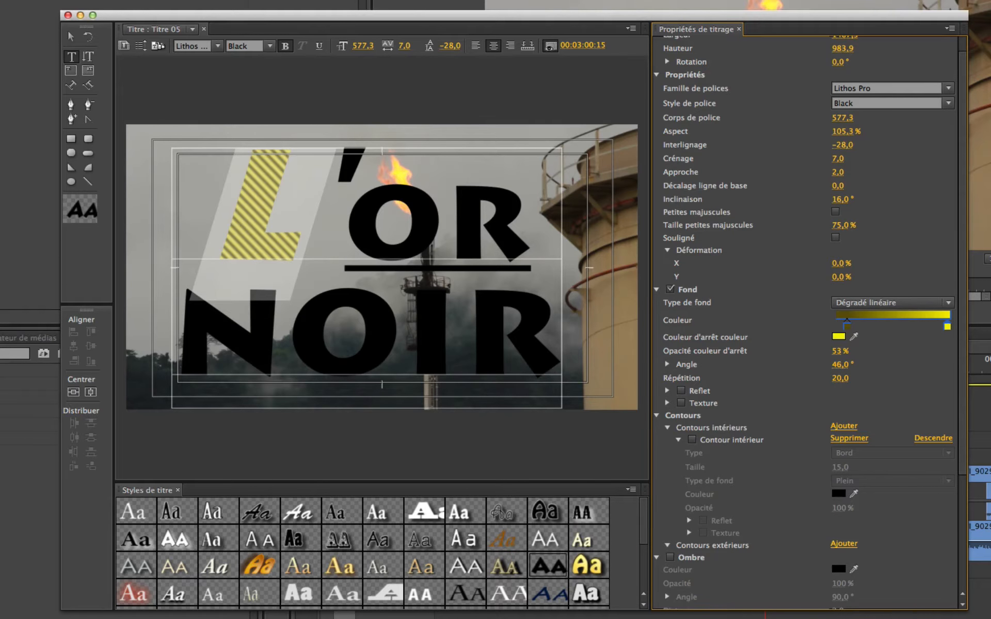
pyautogui.moveTo(840, 379); pyautogui.dragTo(829, 378)
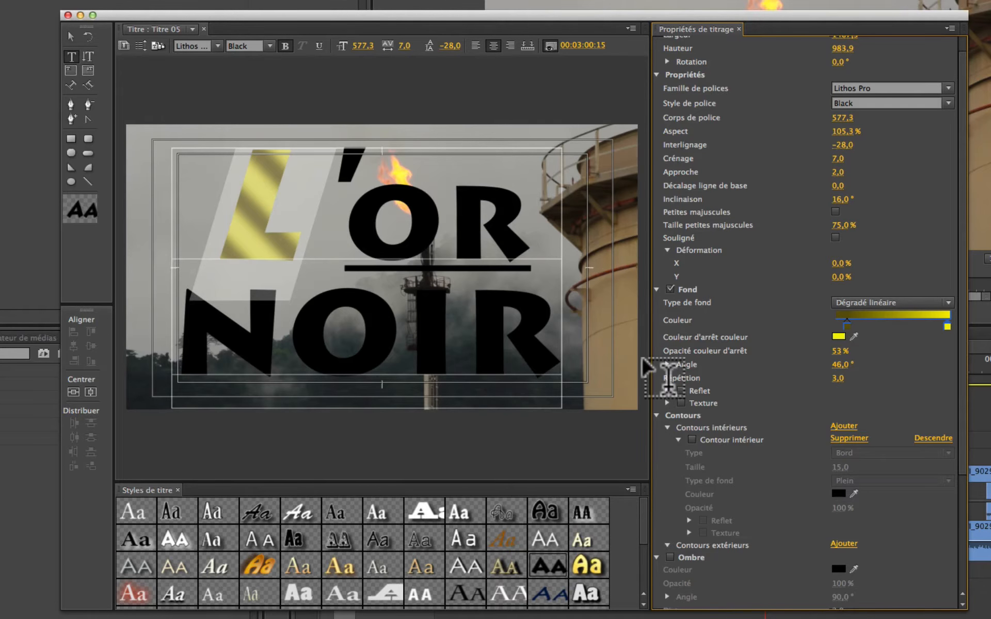
# Apply a red-to-black radial gradient (Dégradé radial) to the "'or" characters and turn off their inner stroke.
pyautogui.moveTo(529, 222); pyautogui.dragTo(322, 222)
pyautogui.click(892, 302)
pyautogui.click(862, 339)
pyautogui.moveTo(947, 326); pyautogui.dragTo(921, 326)
pyautogui.click(847, 325)
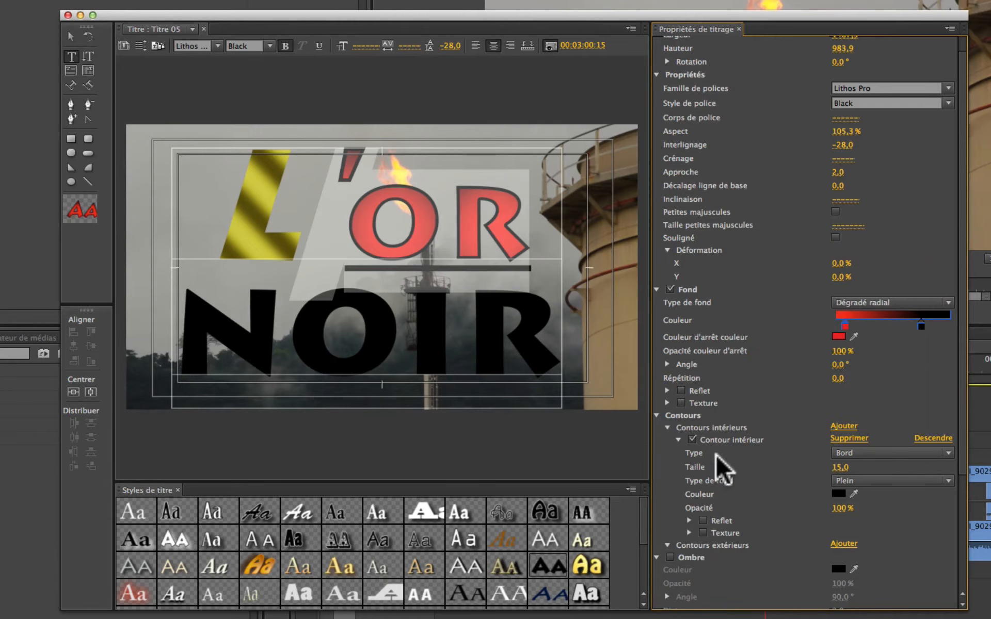
pyautogui.click(692, 440)
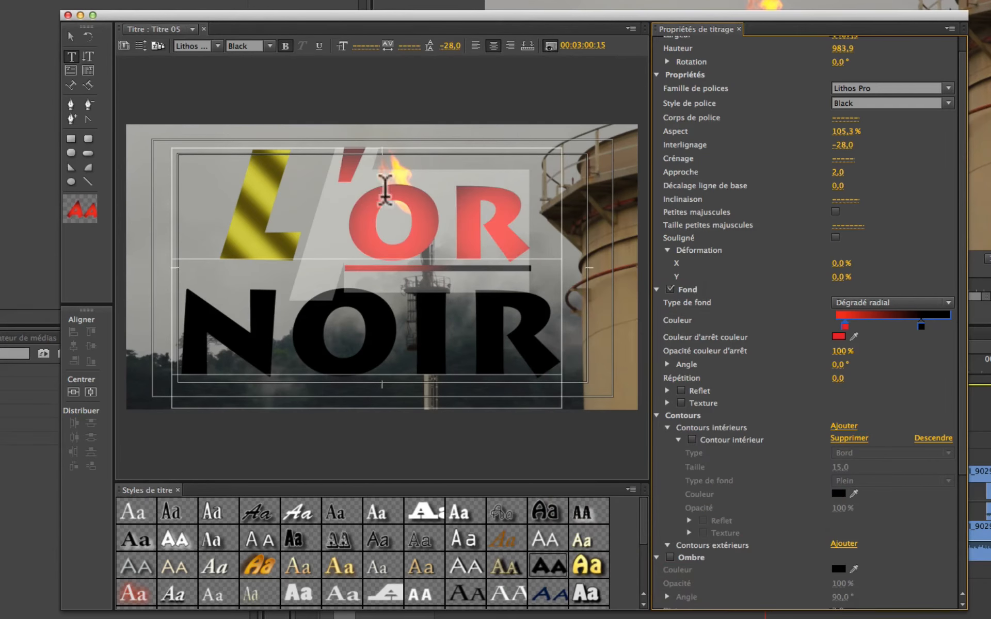
# Move the black stop of the "'or" radial gradient closer to the middle of the colour bar.
pyautogui.click(921, 326)
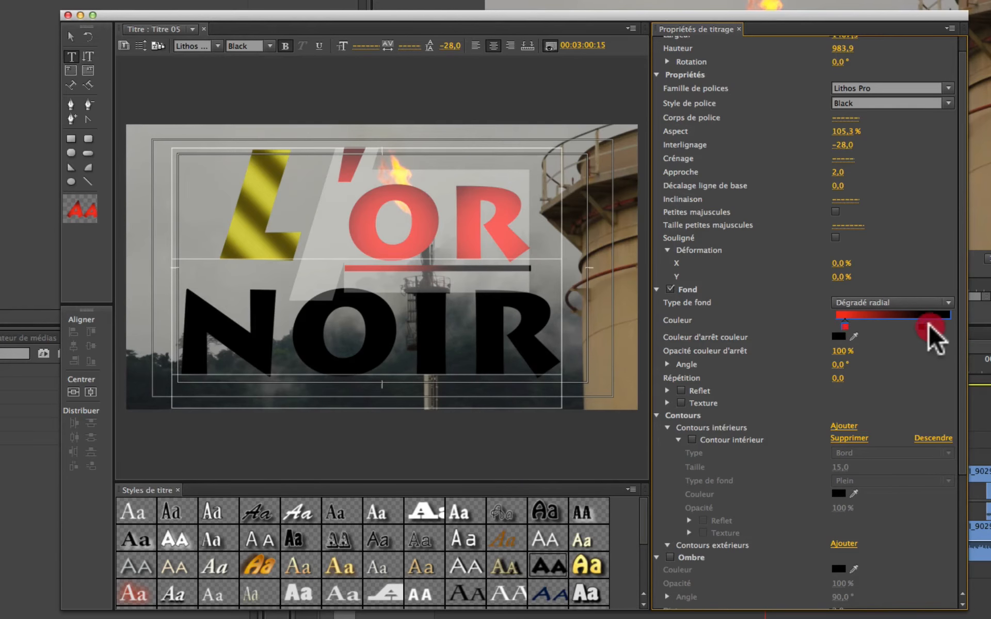
pyautogui.moveTo(928, 326); pyautogui.dragTo(901, 325)
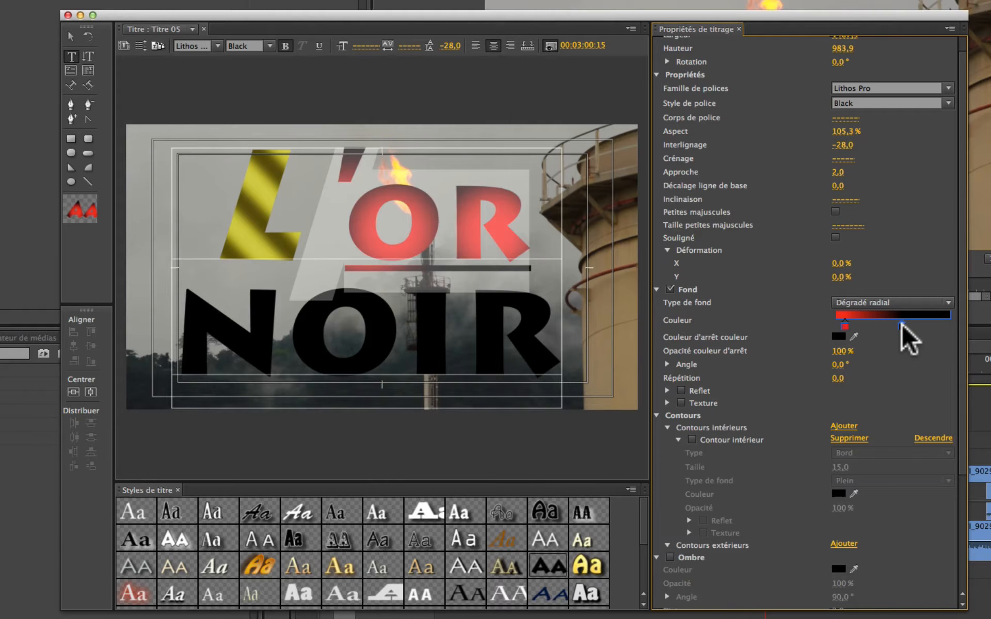
pyautogui.click(901, 326)
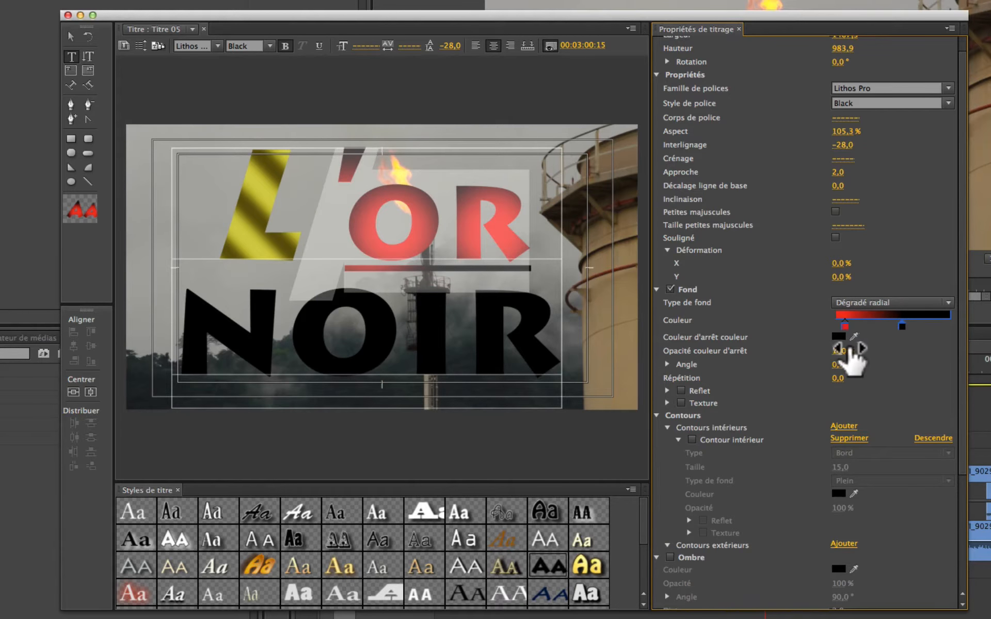
# Lower the red stop's opacity to 33% and recolour it gold CDB503.
pyautogui.click(845, 326)
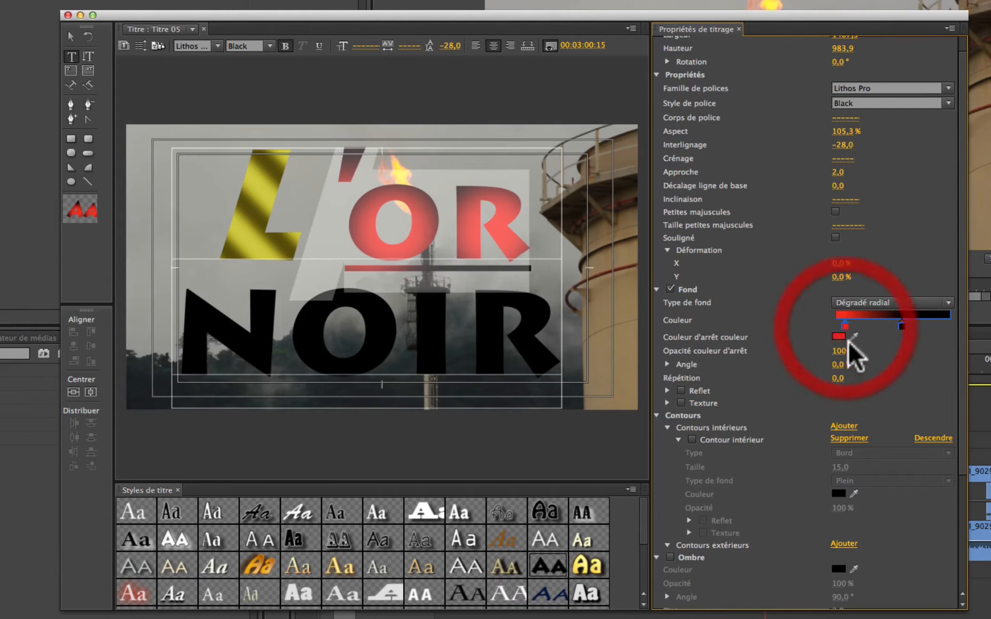
pyautogui.moveTo(837, 351); pyautogui.dragTo(800, 351)
pyautogui.moveTo(837, 351); pyautogui.dragTo(843, 351)
pyautogui.click(838, 336)
pyautogui.click(573, 132)
pyautogui.click(555, 246)
pyautogui.click(681, 99)
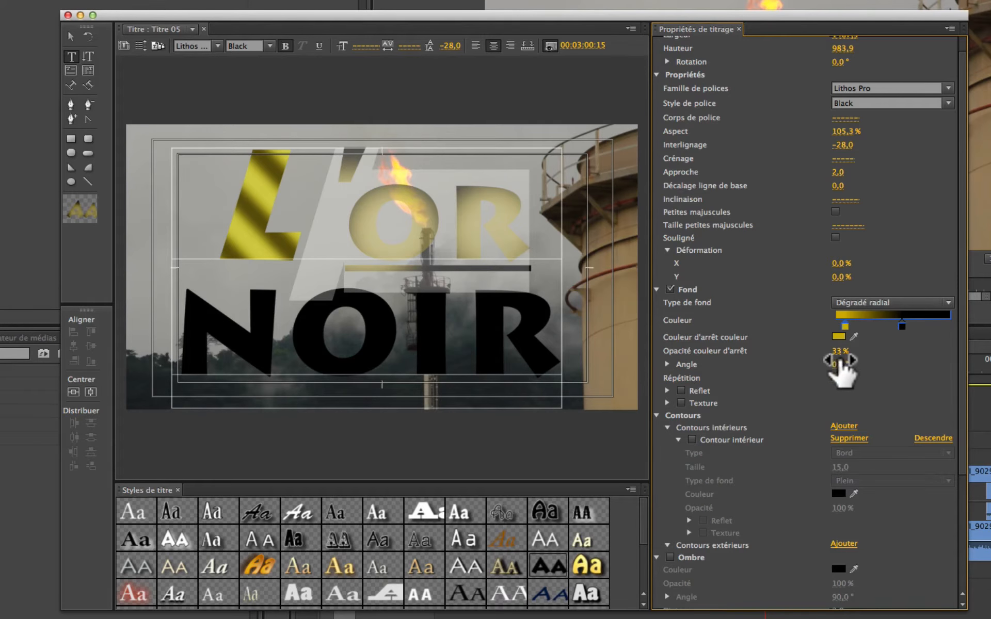
# Restore the gold stop's opacity to 100% and switch the "'or" fill to a four-colour gradient (Dégradé quadrichromique).
pyautogui.moveTo(836, 352); pyautogui.dragTo(840, 352)
pyautogui.click(892, 302)
pyautogui.click(883, 343)
# Set the lower-left corner colour of the four-colour gradient to dark olive 42471F.
pyautogui.doubleClick(836, 350)
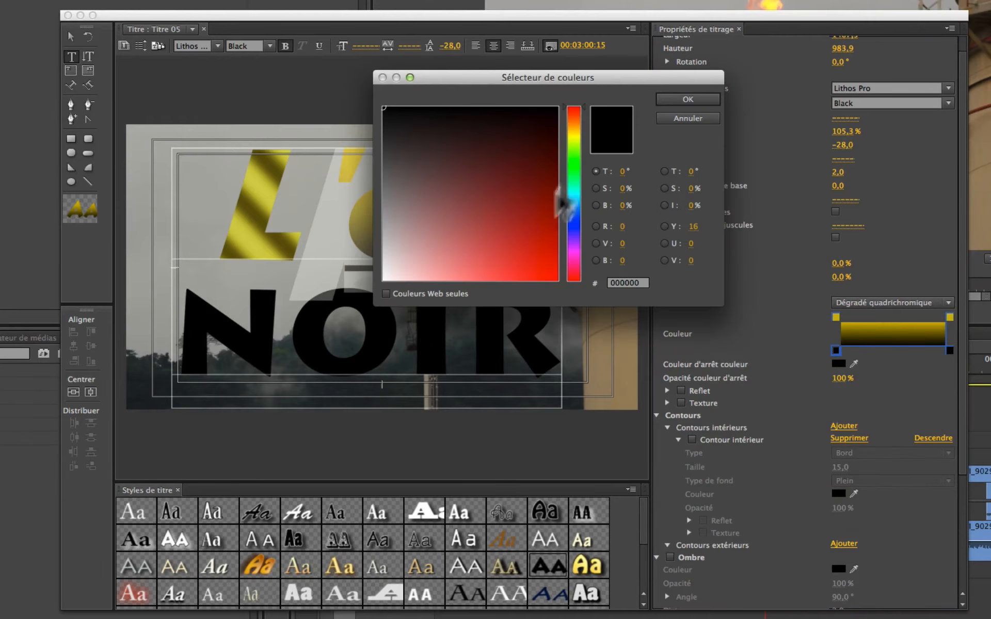
pyautogui.click(572, 139)
pyautogui.click(478, 156)
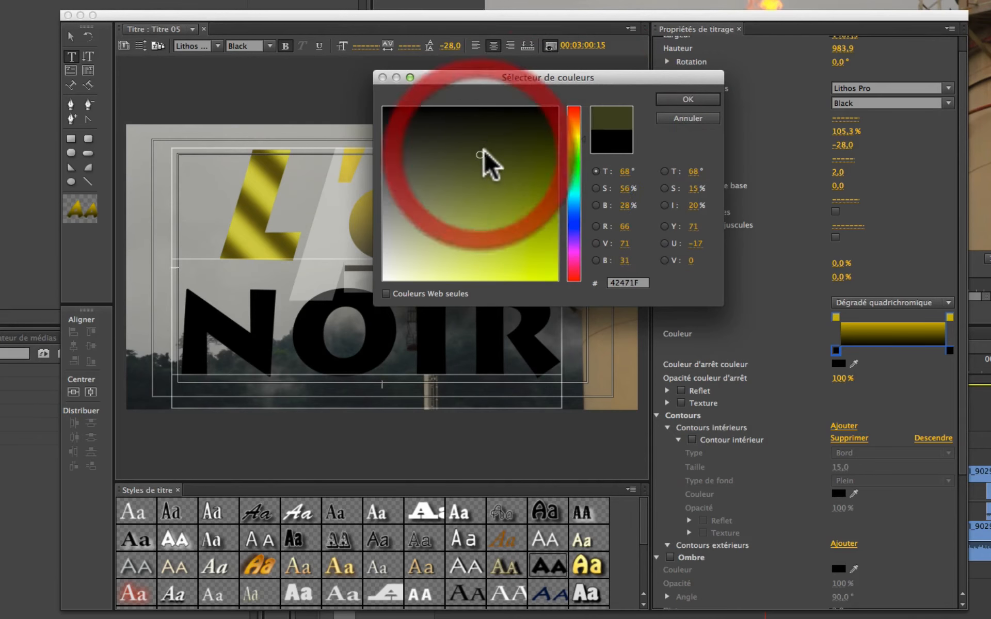
pyautogui.click(699, 100)
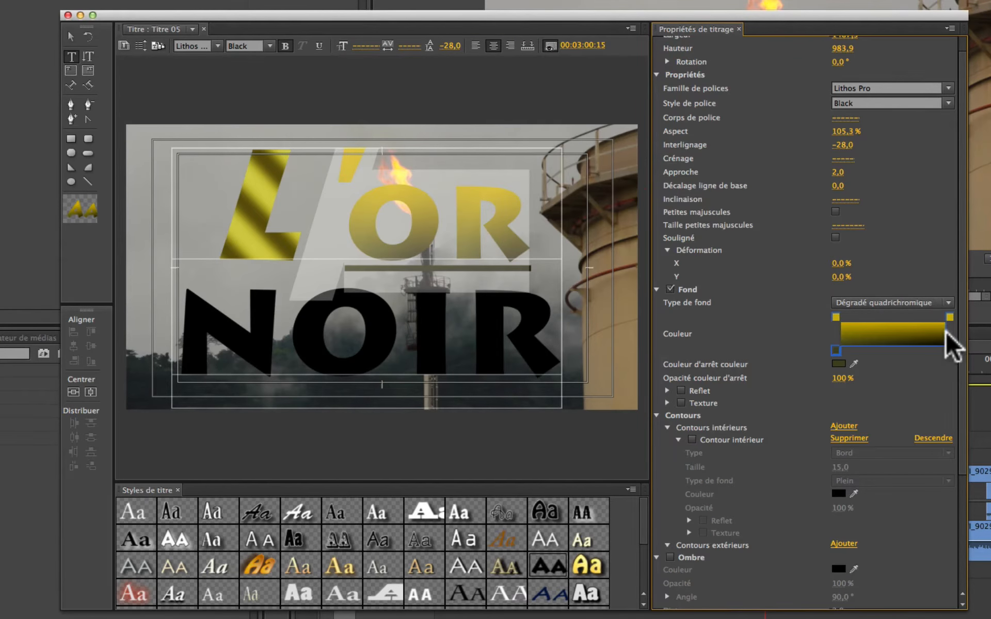
# Recolour the upper-right corner of the four-colour gradient to a light orange.
pyautogui.click(950, 317)
pyautogui.doubleClick(950, 318)
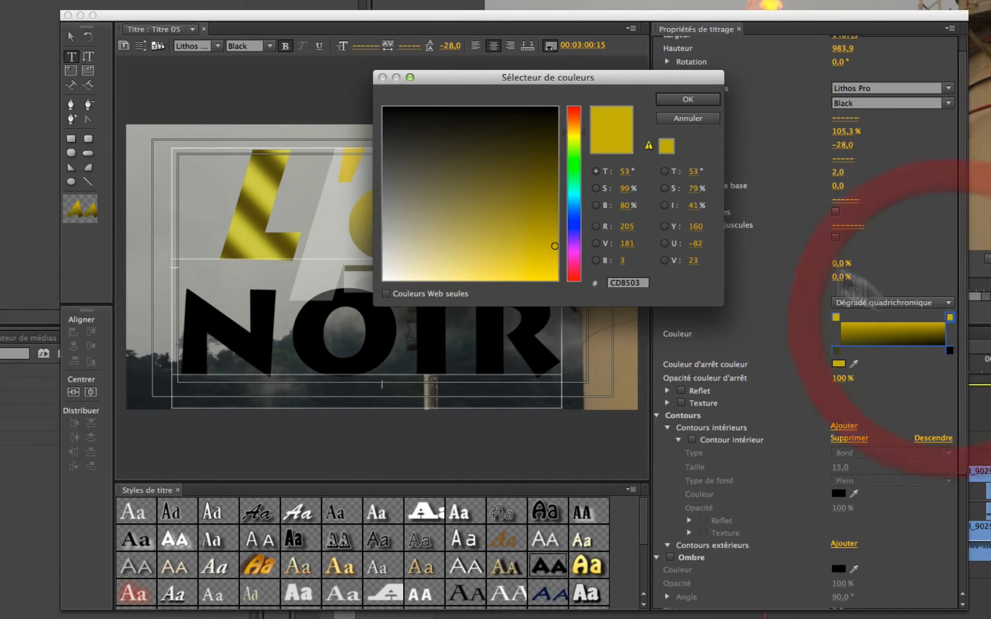
pyautogui.click(463, 212)
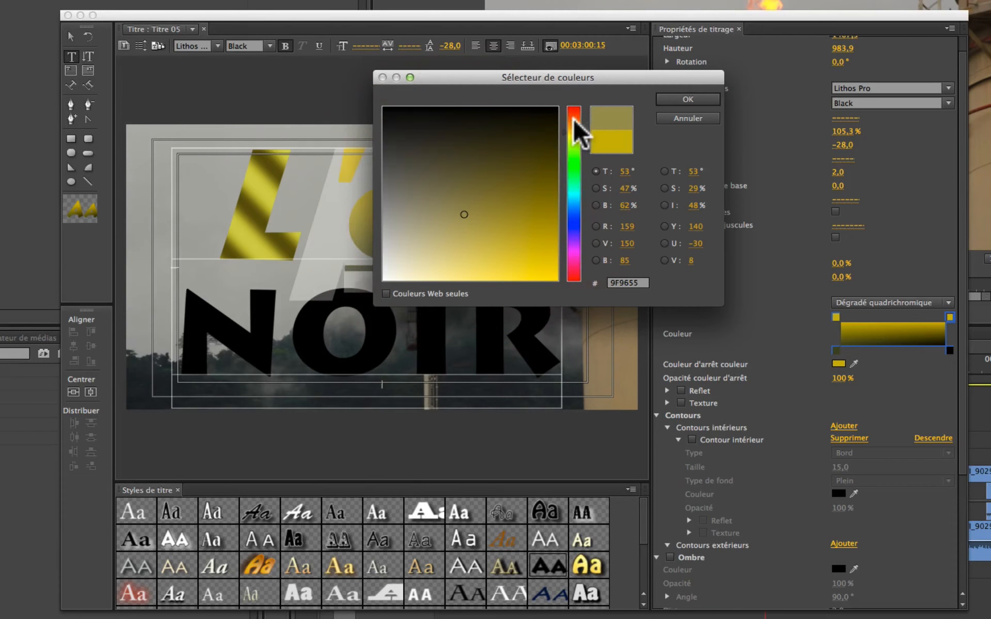
pyautogui.click(574, 121)
pyautogui.click(475, 249)
pyautogui.click(688, 99)
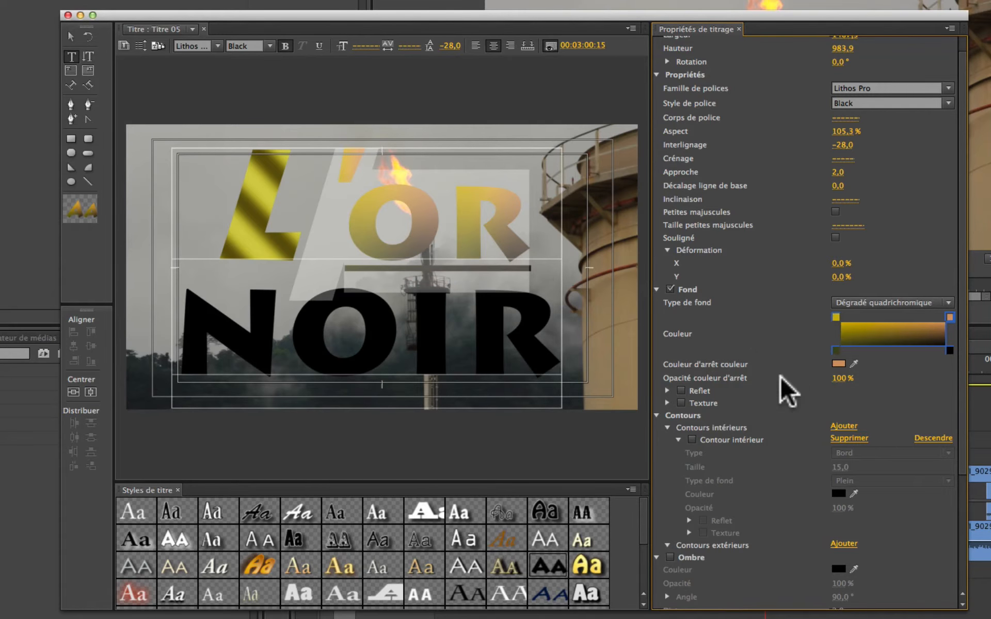
# Recolour the upper-right corner of the four-colour gradient with the beige sampled from the storage tank in the video.
pyautogui.click(854, 364)
pyautogui.click(852, 365)
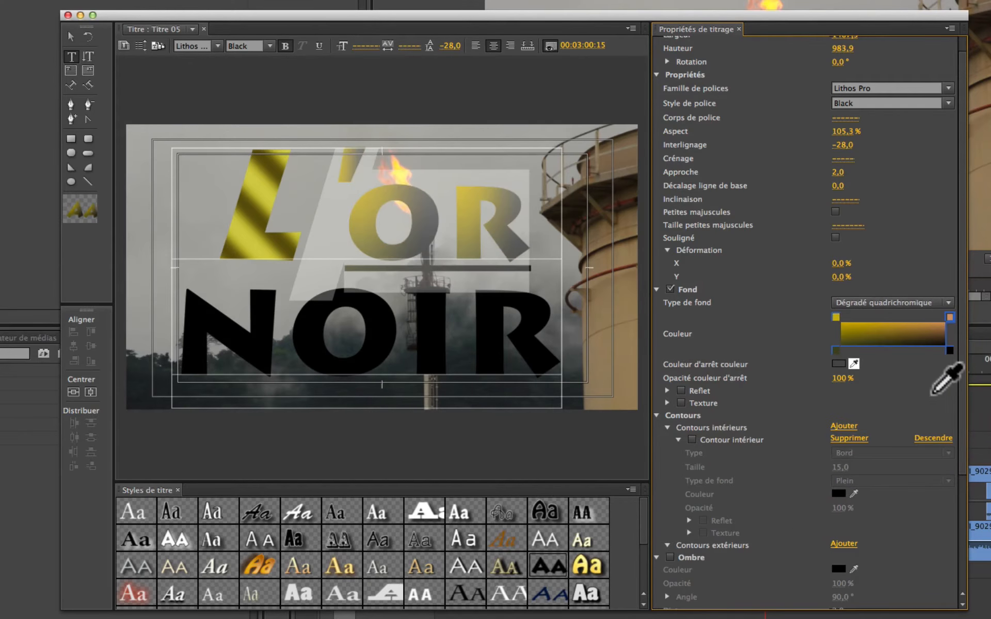
pyautogui.moveTo(933, 394); pyautogui.dragTo(620, 310)
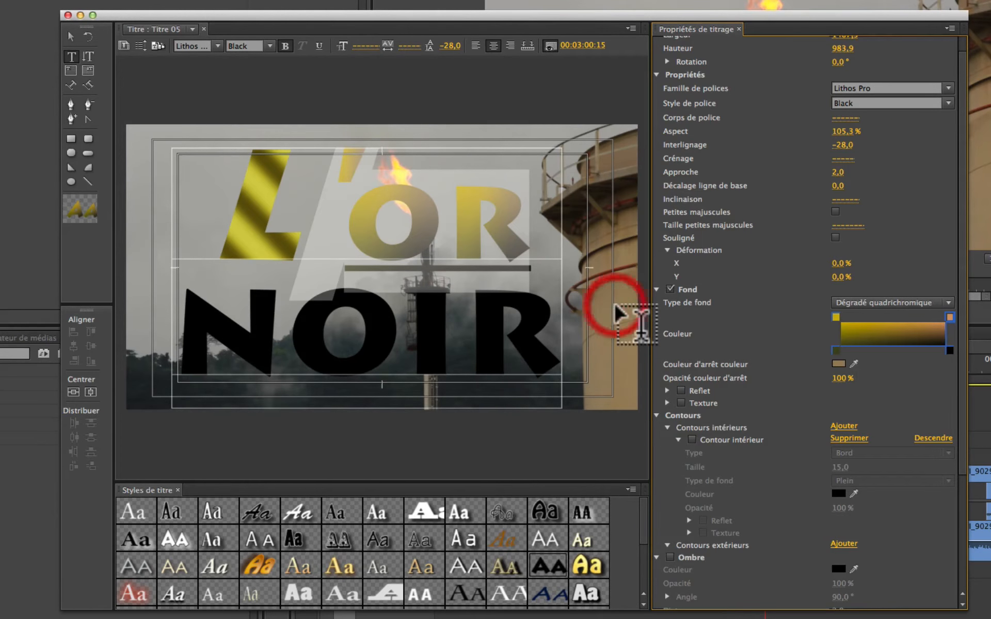
# Recolour the gradient's lower-right corner with the dark red sampled from the tank's pipe, and switch the "'or" fill type to Biseau.
pyautogui.click(949, 353)
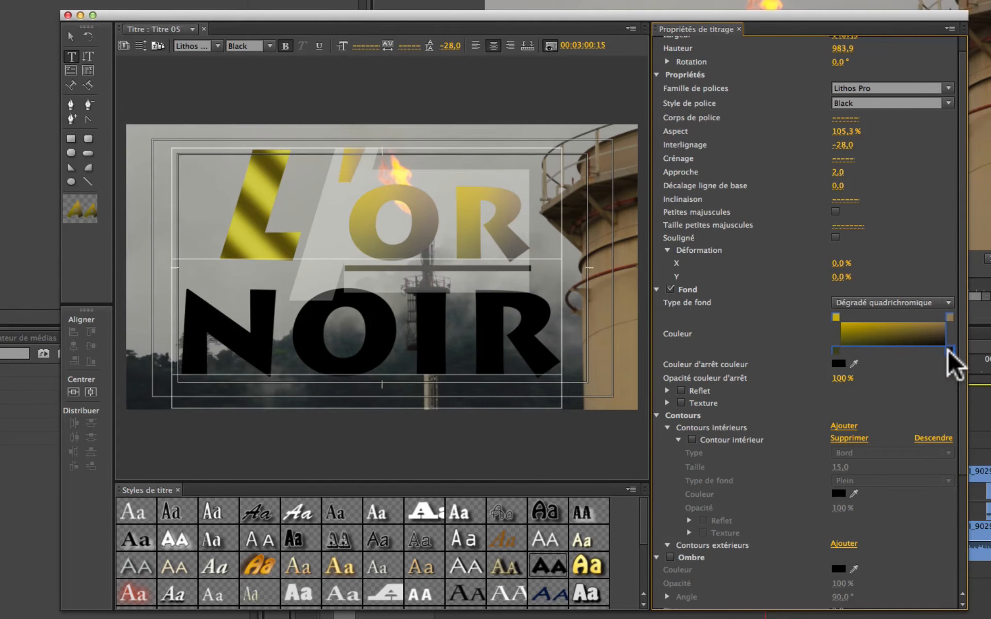
pyautogui.click(854, 364)
pyautogui.moveTo(857, 379); pyautogui.dragTo(607, 273)
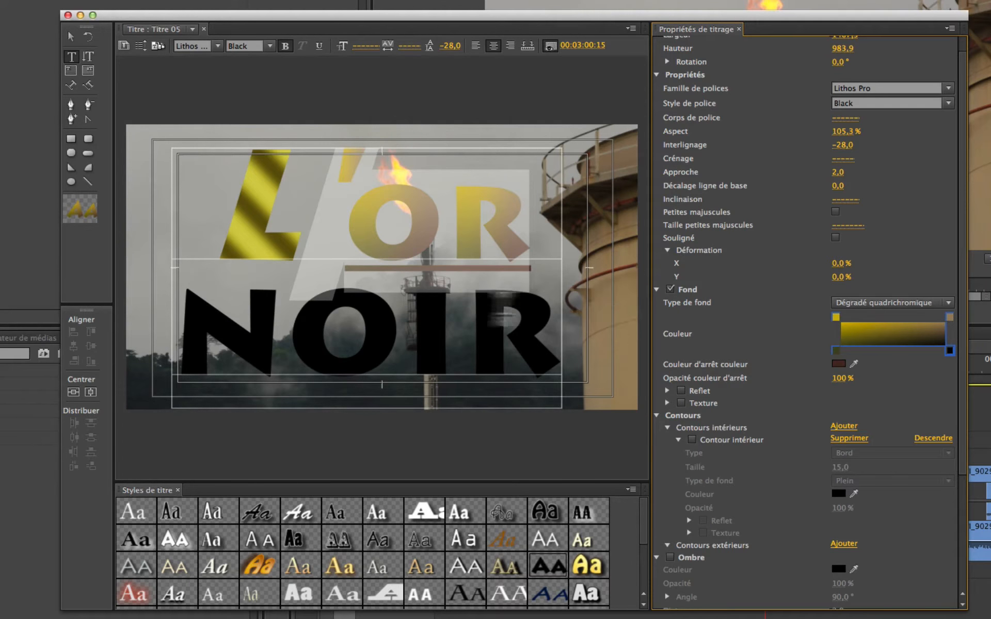
pyautogui.click(947, 304)
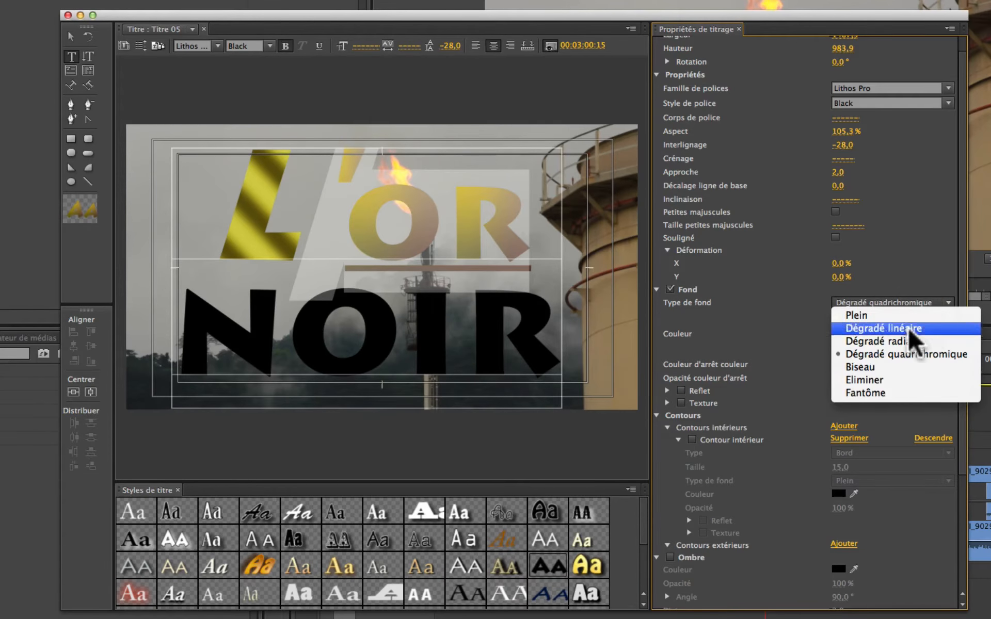
pyautogui.click(872, 367)
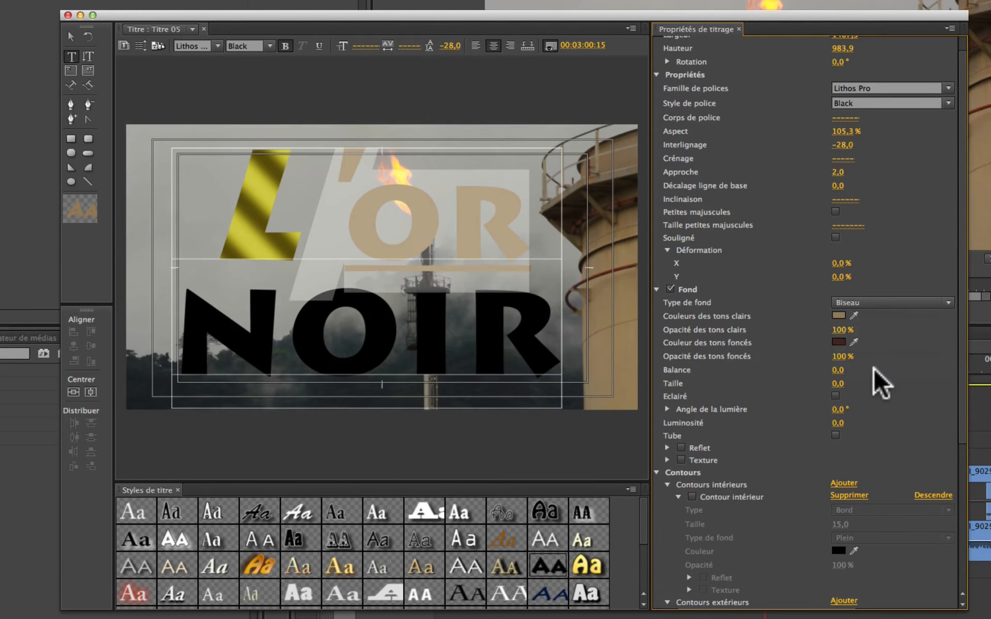
# Turn off the inner contour of the word "noir" and switch its fill type to Biseau.
pyautogui.click(540, 307)
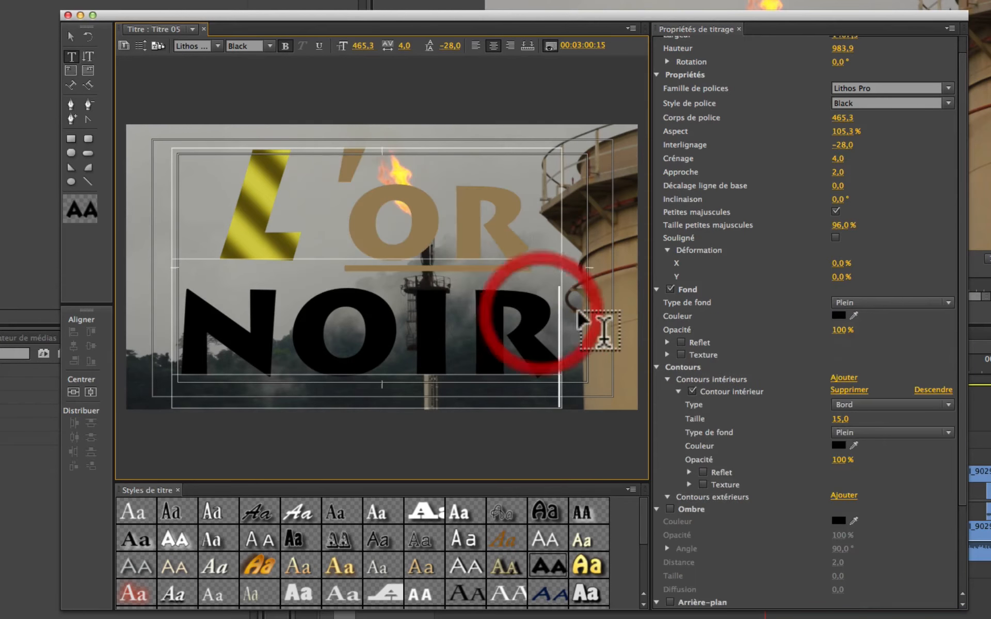
pyautogui.moveTo(172, 327); pyautogui.dragTo(538, 348)
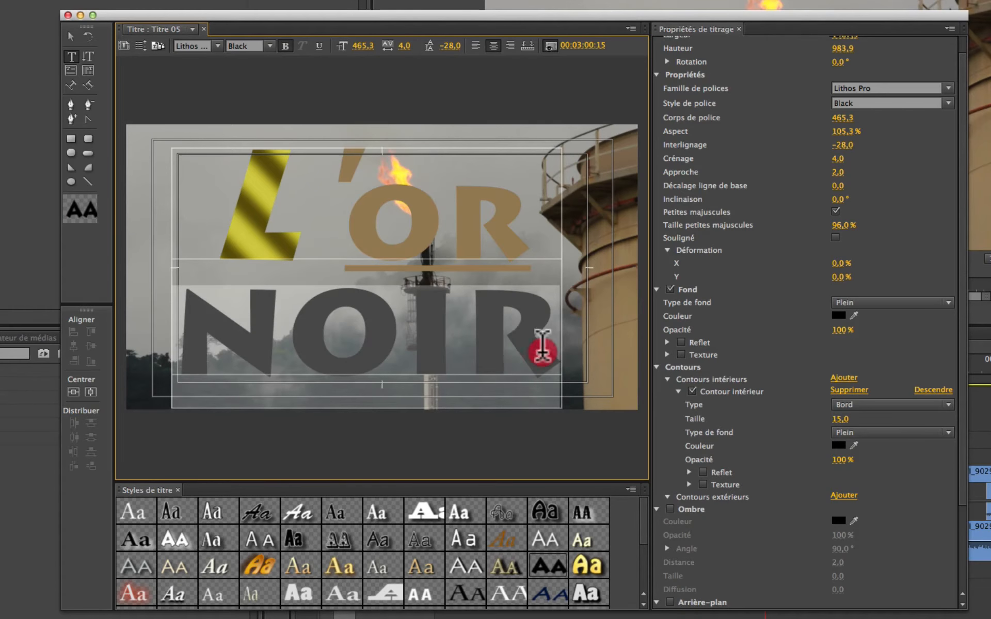
pyautogui.click(692, 392)
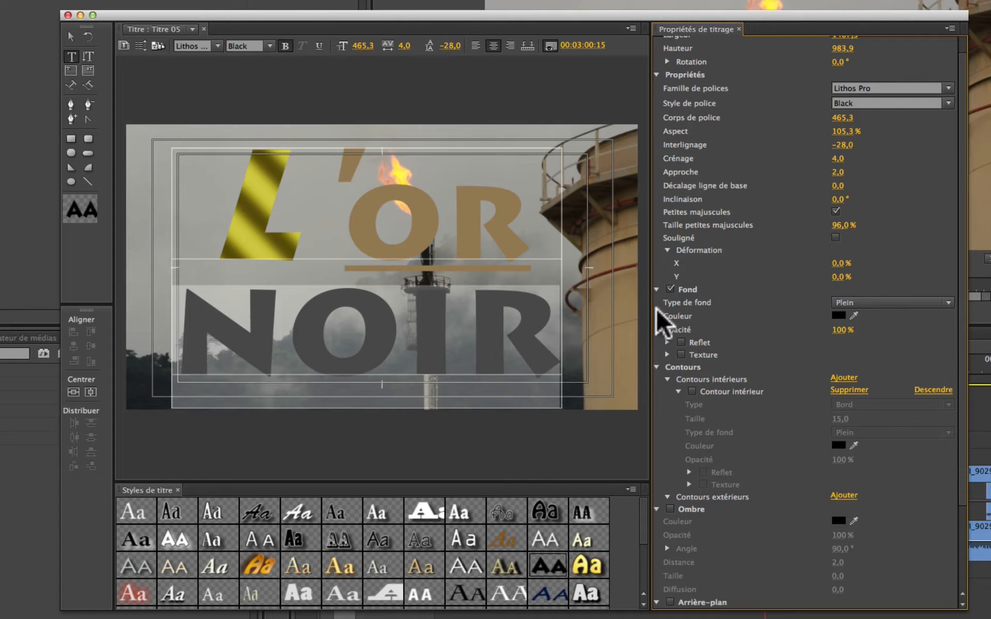
pyautogui.click(949, 302)
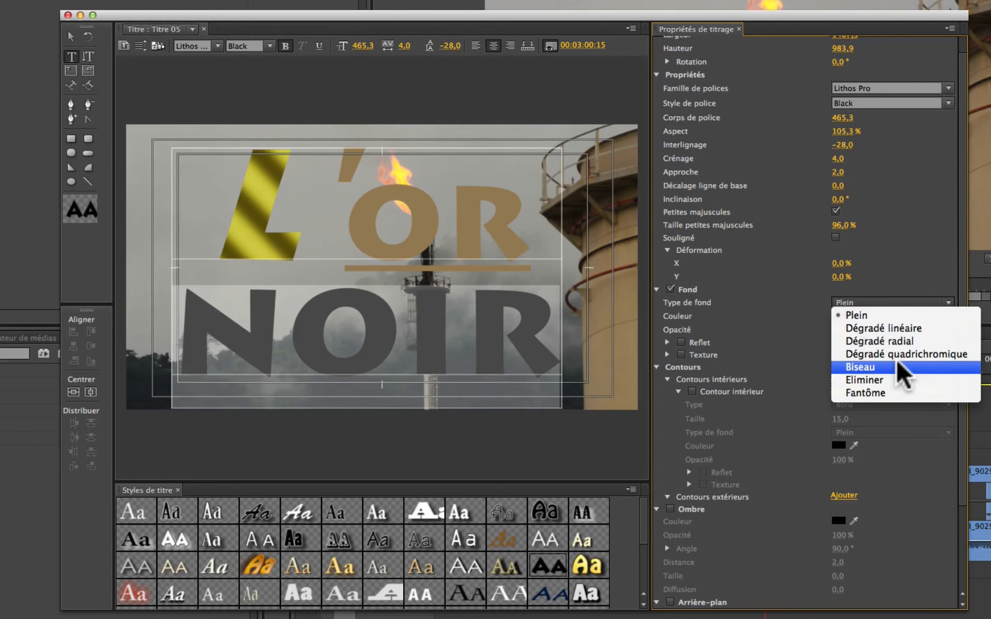
pyautogui.click(844, 368)
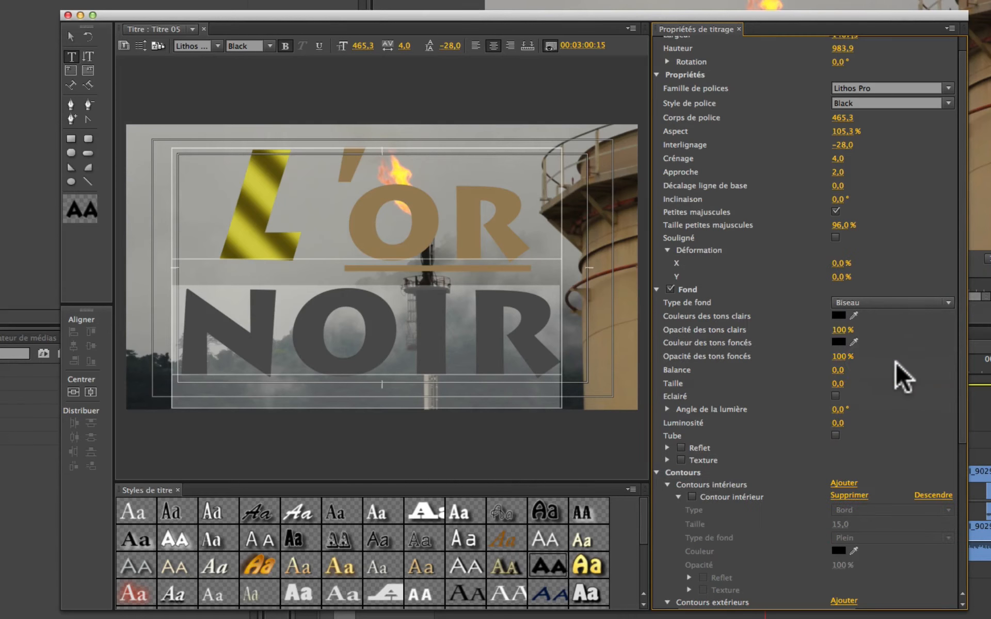
# Set the light-tone colour of the "noir" bevel to a dark gold.
pyautogui.click(838, 315)
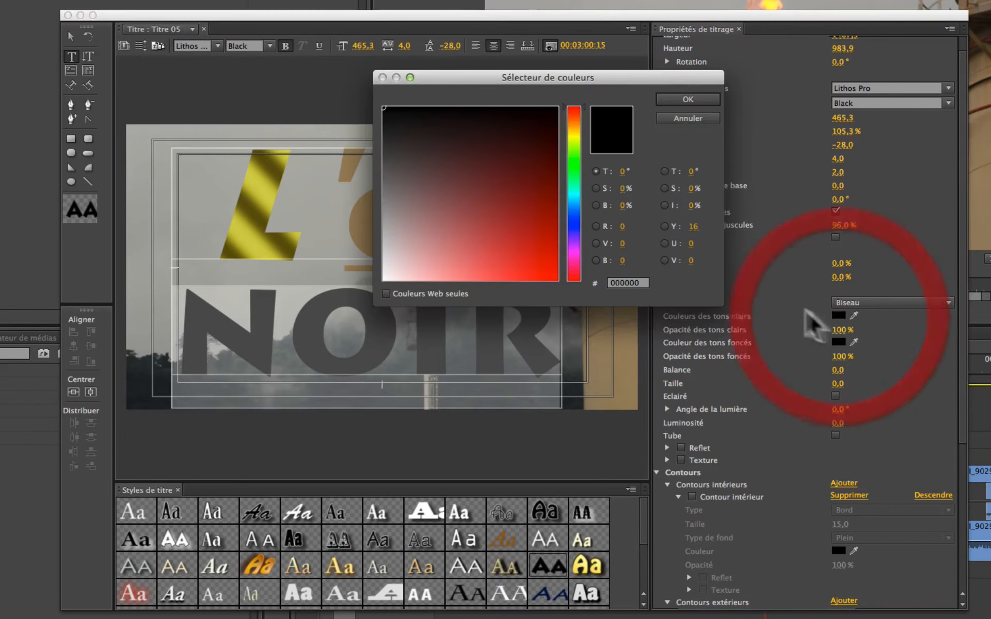
pyautogui.click(573, 130)
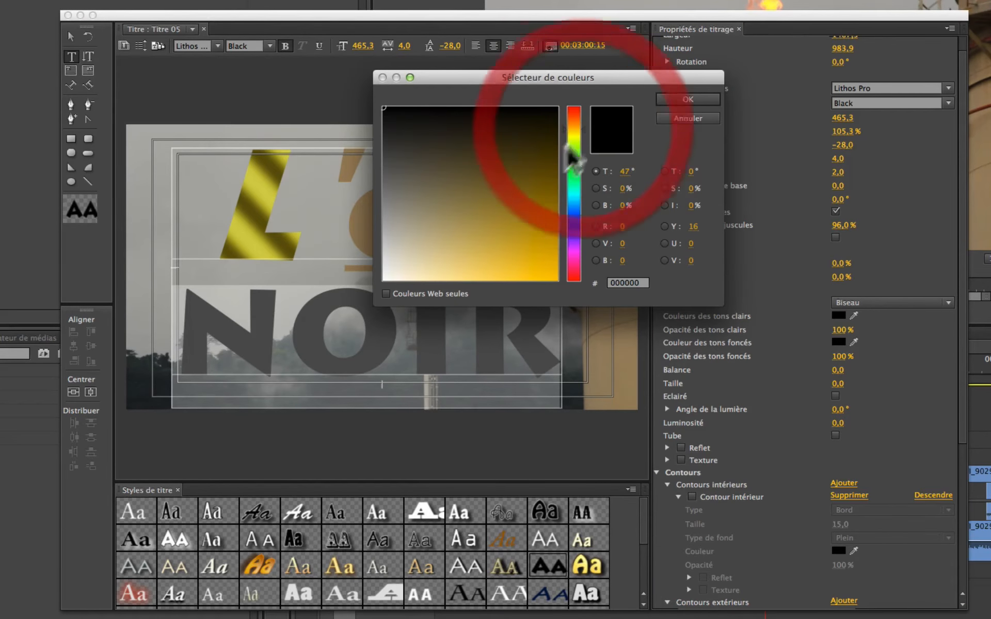
pyautogui.click(525, 205)
pyautogui.click(694, 101)
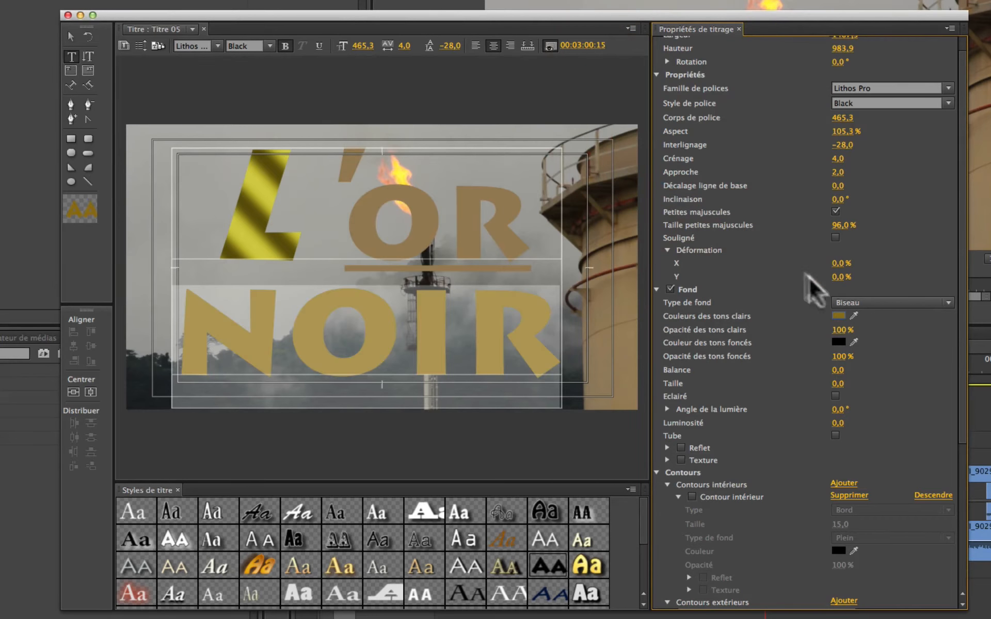
# Set the bevel's dark-tone colour to 3F3B25 at 88% opacity, with balance 11 and size 45.
pyautogui.click(837, 344)
pyautogui.click(574, 126)
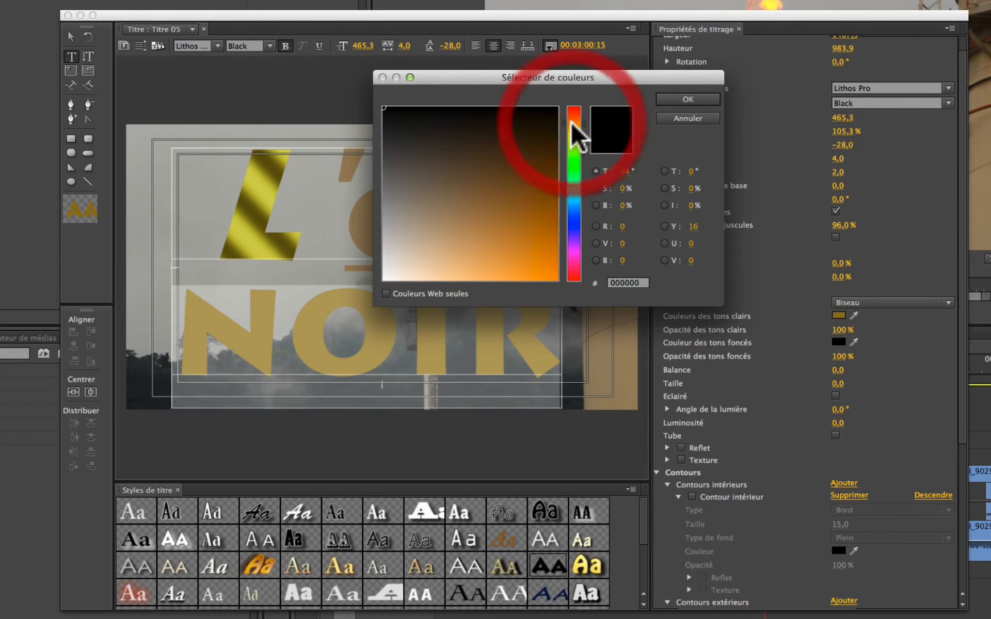
pyautogui.click(571, 130)
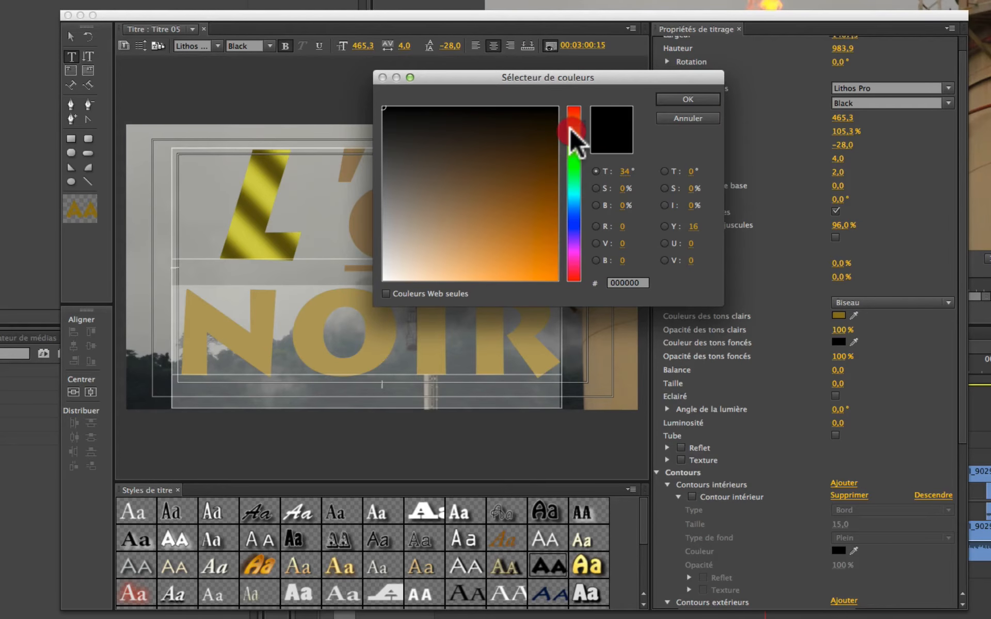
pyautogui.click(456, 149)
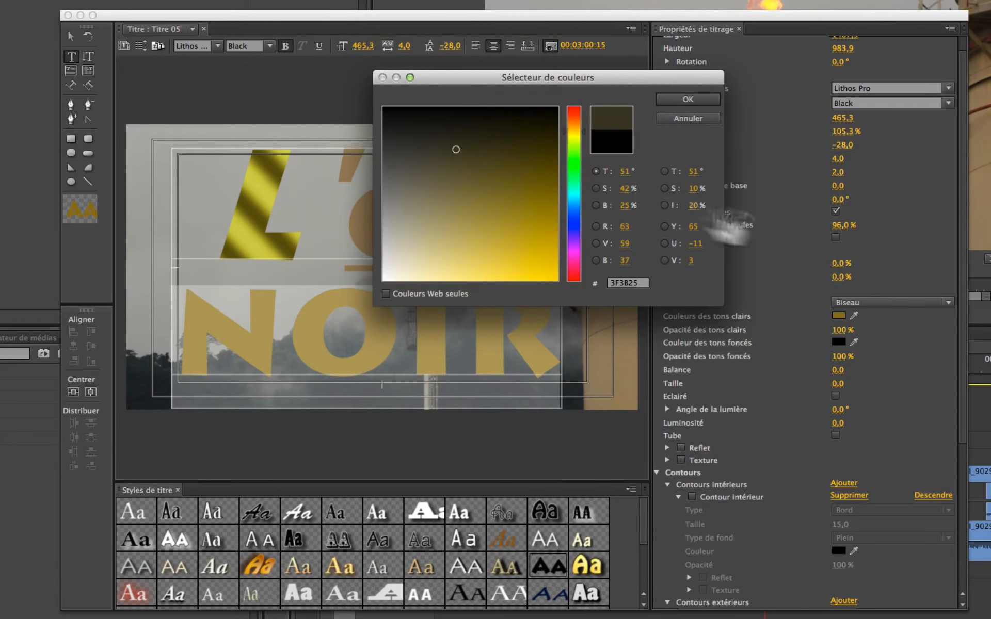
pyautogui.click(688, 101)
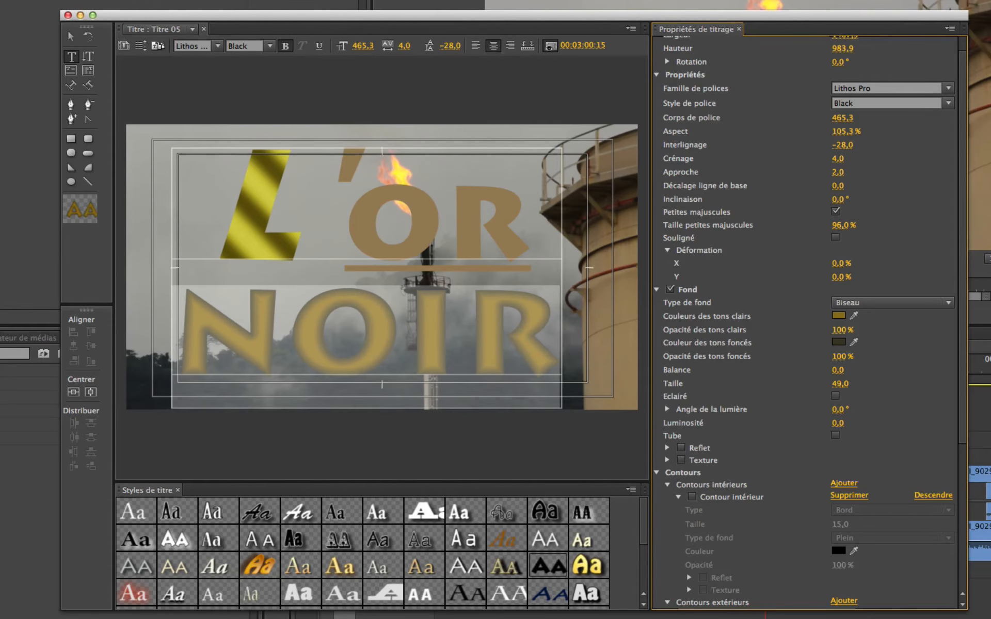
pyautogui.moveTo(838, 371)
pyautogui.mouseDown()
pyautogui.moveTo(889, 370)
pyautogui.moveTo(863, 370)
pyautogui.mouseUp()
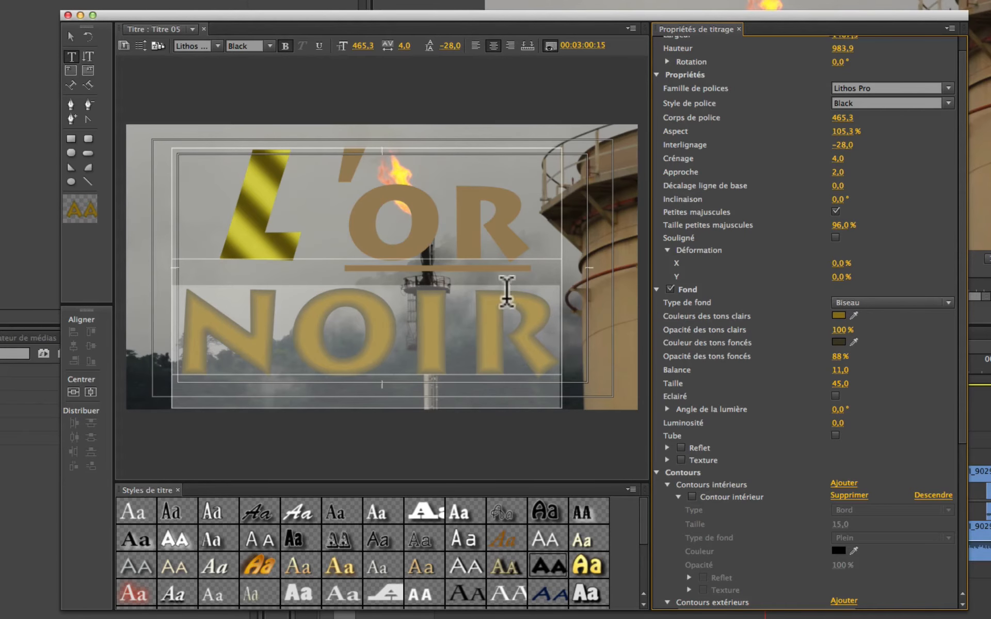
# Try the Eliminer fill type on "noir", and change it to a solid fill (Plein).
pyautogui.click(890, 303)
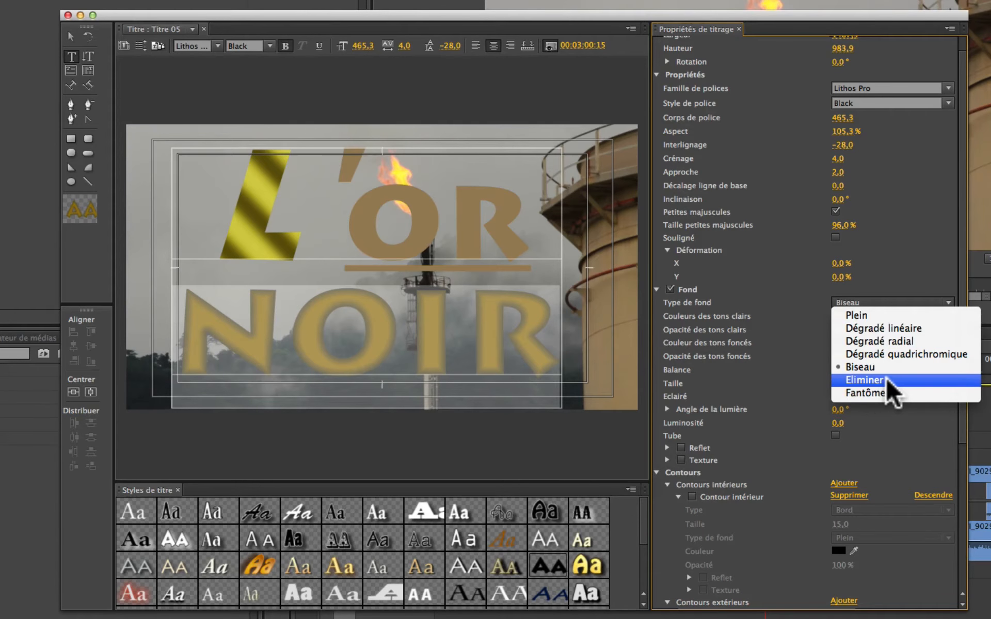
pyautogui.click(887, 380)
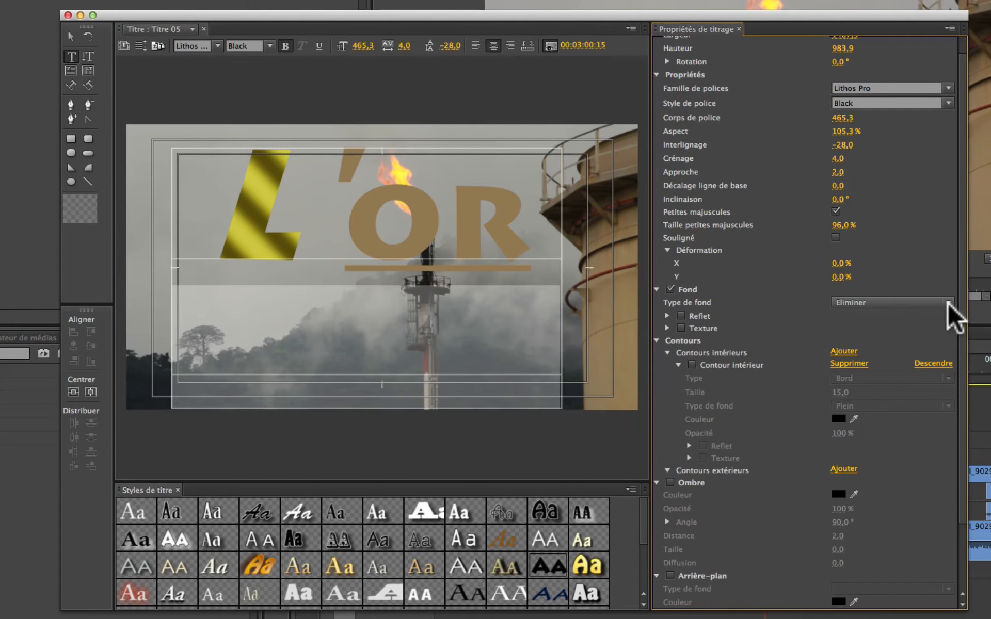
pyautogui.click(892, 302)
pyautogui.click(887, 315)
# Add a white Reflet to the "noir" fill with size 52, offset 25 and angle 3°.
pyautogui.click(681, 342)
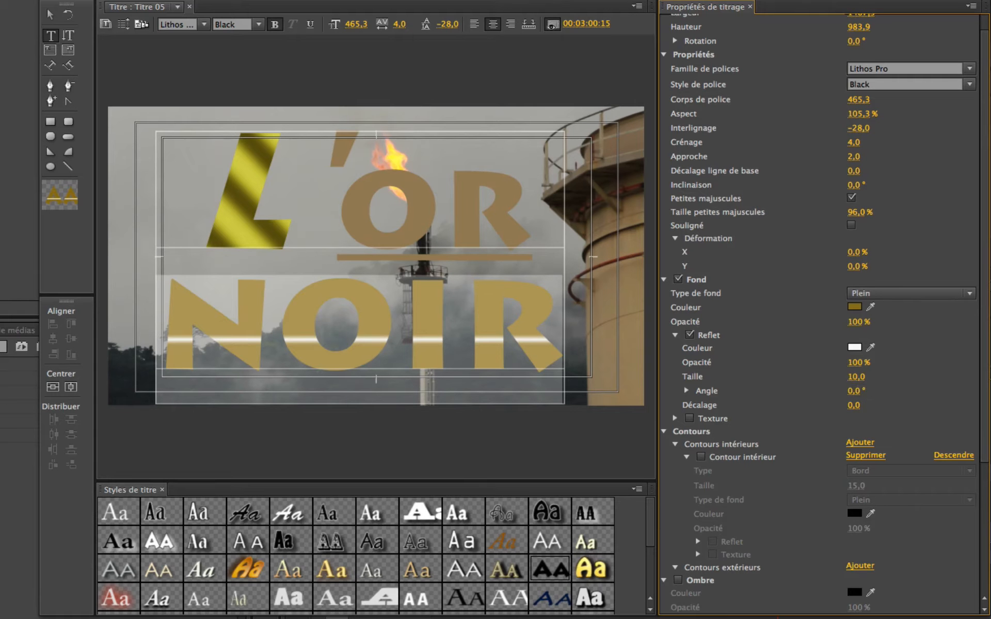
pyautogui.click(858, 363)
pyautogui.moveTo(858, 378)
pyautogui.mouseDown()
pyautogui.moveTo(831, 377)
pyautogui.moveTo(858, 378)
pyautogui.mouseUp()
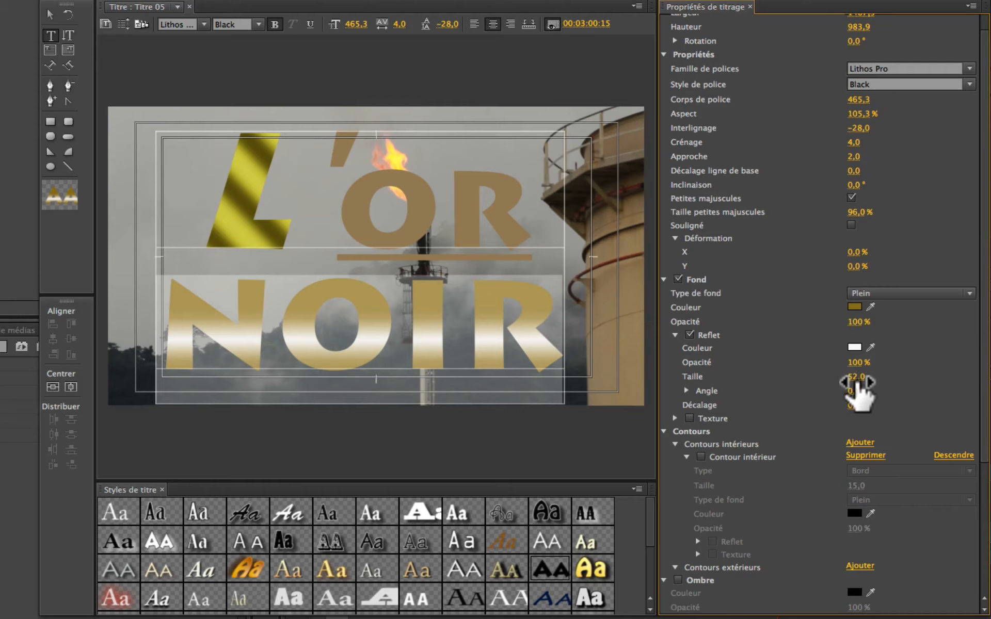
pyautogui.moveTo(854, 406)
pyautogui.mouseDown()
pyautogui.moveTo(838, 405)
pyautogui.moveTo(857, 405)
pyautogui.mouseUp()
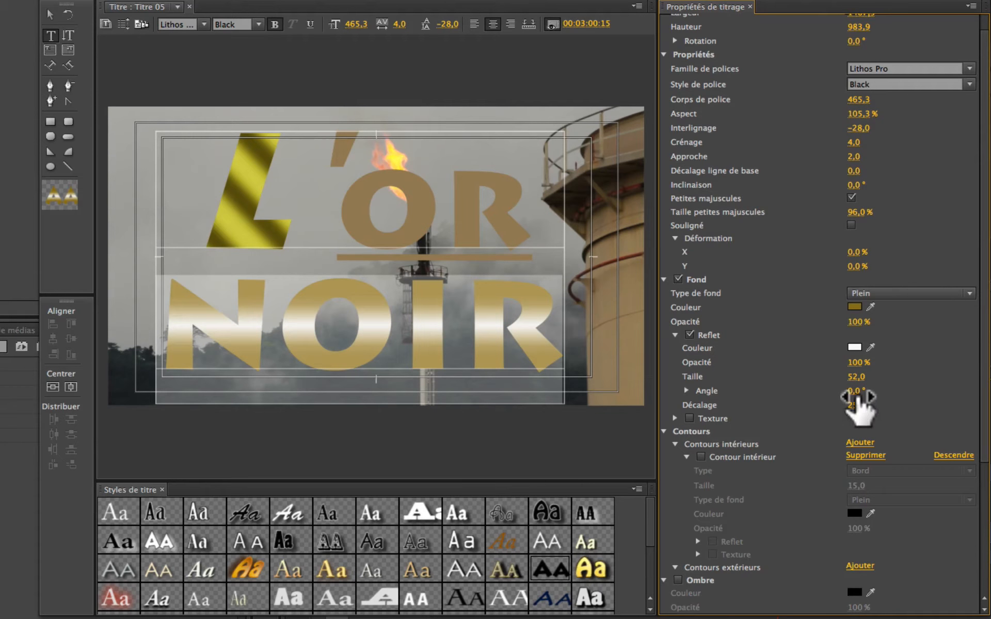
pyautogui.moveTo(849, 392); pyautogui.dragTo(860, 392)
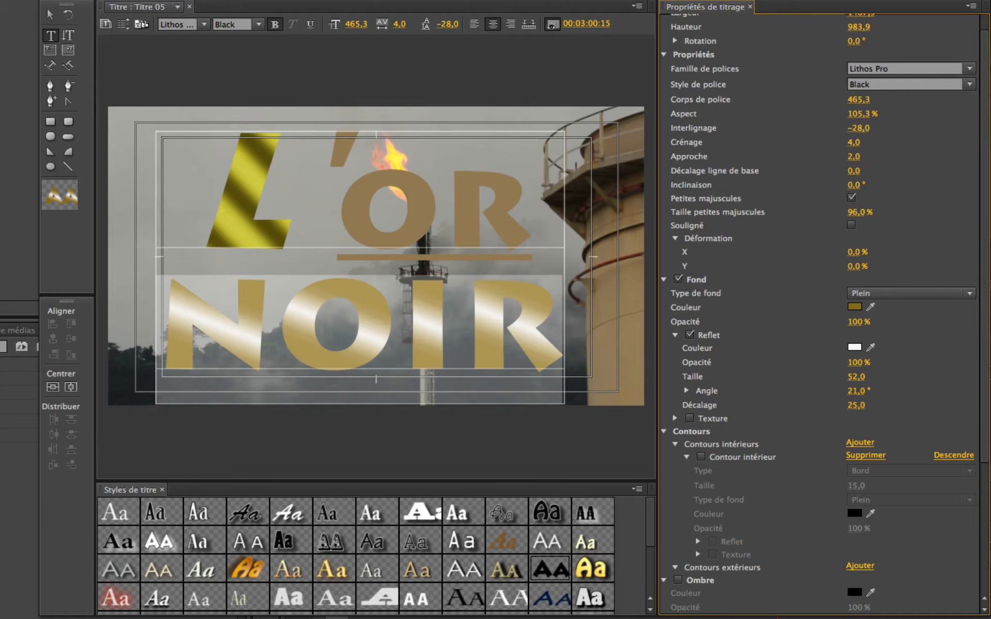
pyautogui.moveTo(854, 391); pyautogui.dragTo(851, 391)
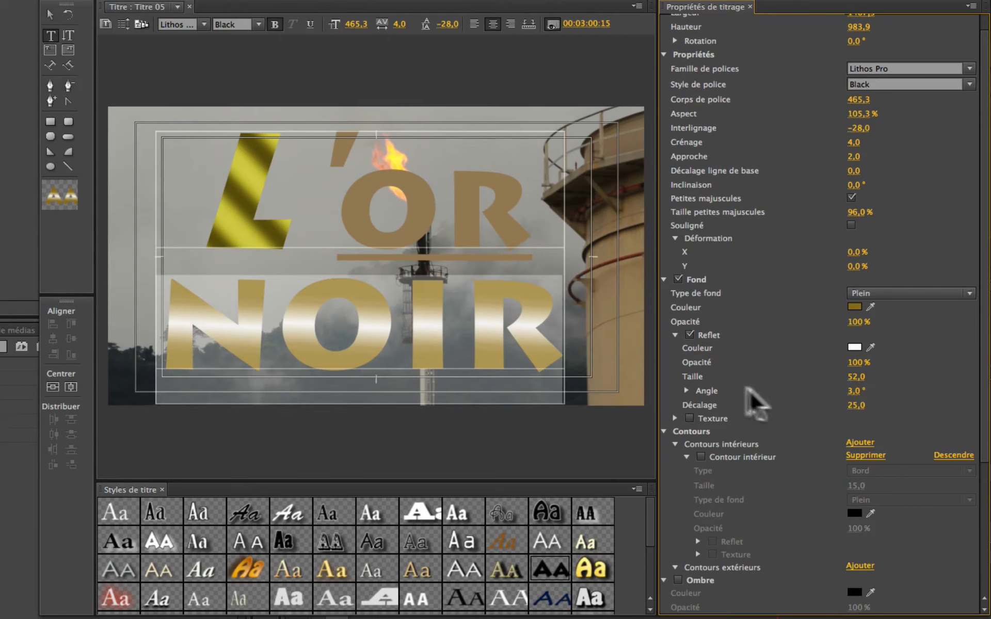
# Turn off the Reflet on the "noir" fill and enable its Texture option.
pyautogui.click(690, 335)
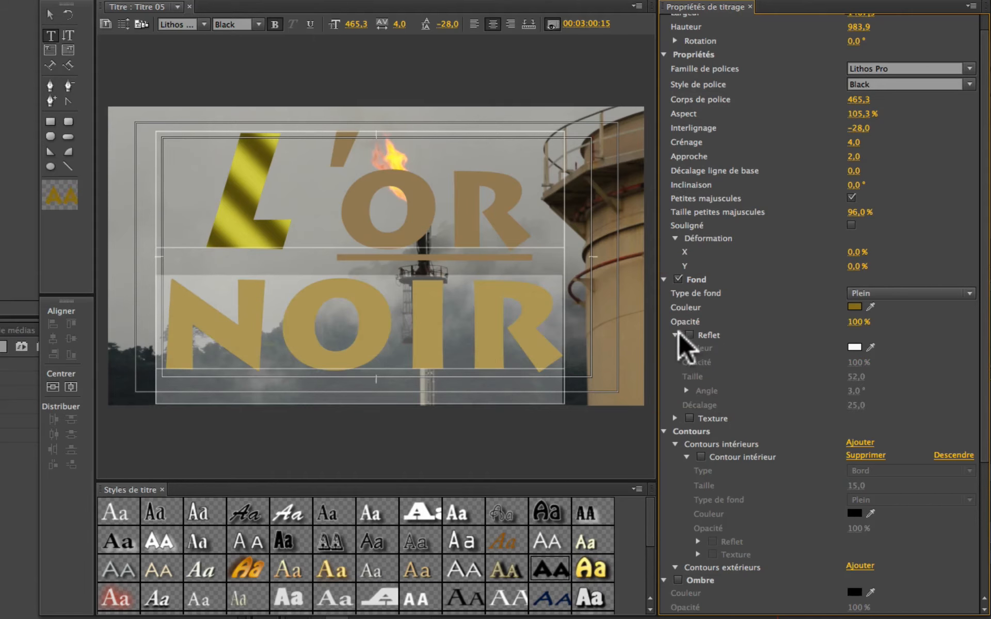
pyautogui.click(674, 335)
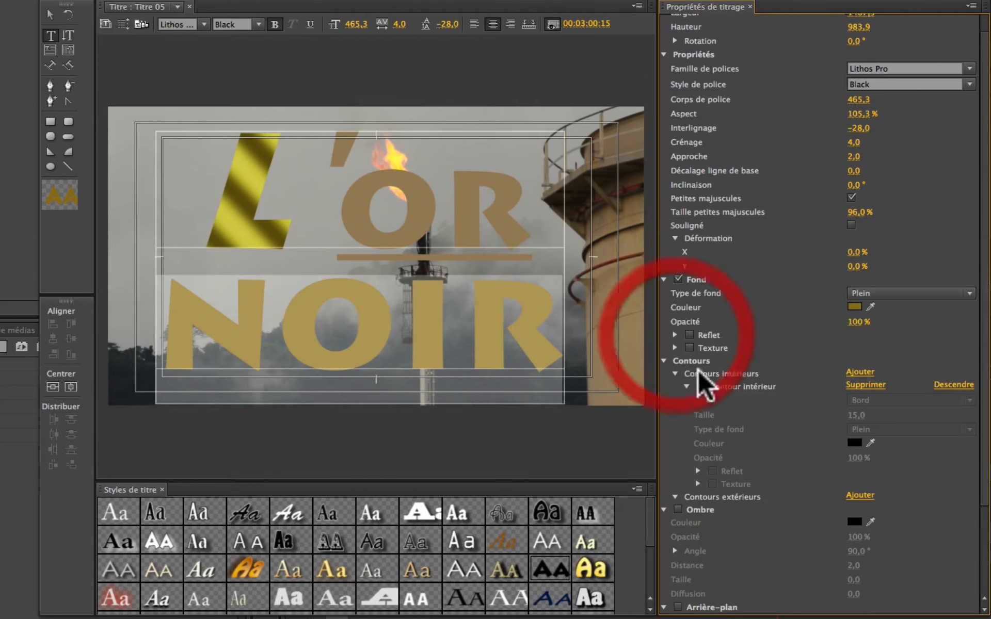
pyautogui.click(675, 348)
pyautogui.click(689, 348)
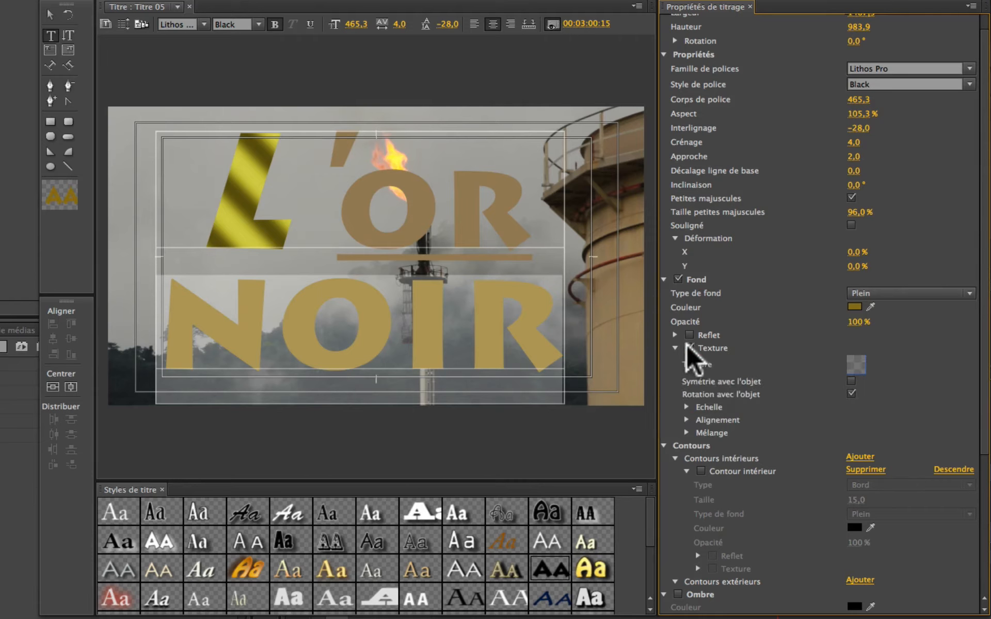
# Browse the Textures folder for a fill image and preview 1080_grad_low3.png full screen.
pyautogui.click(856, 361)
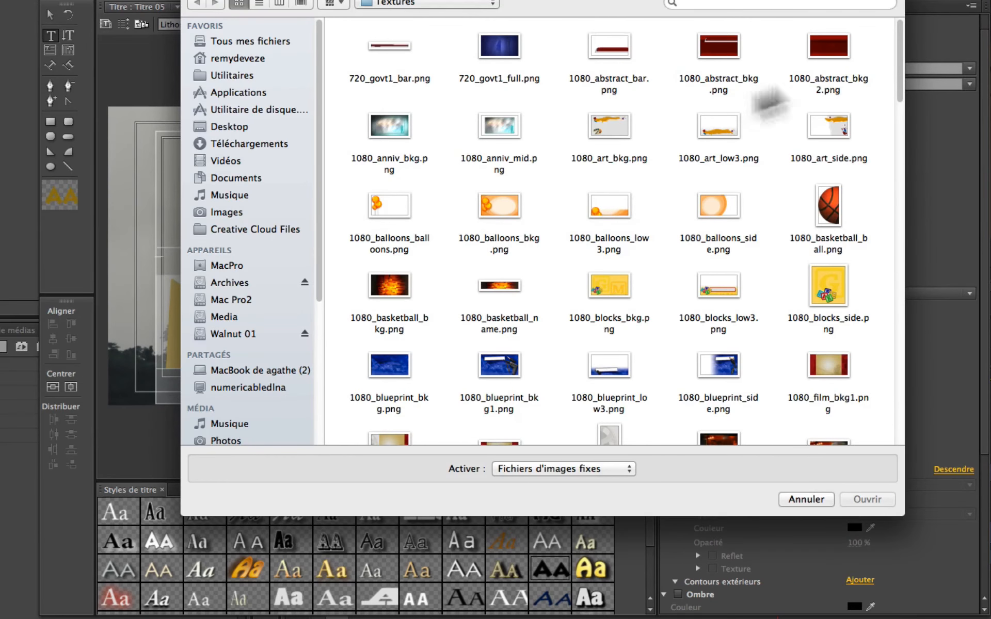
pyautogui.scroll(-5, 659, 282)
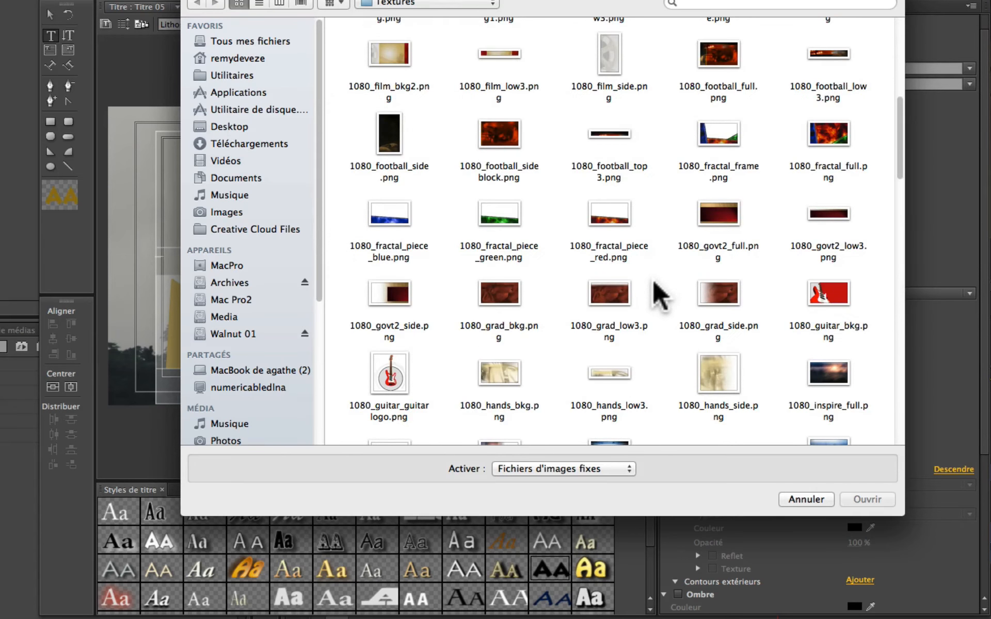
pyautogui.click(617, 283)
pyautogui.rightClick(617, 284)
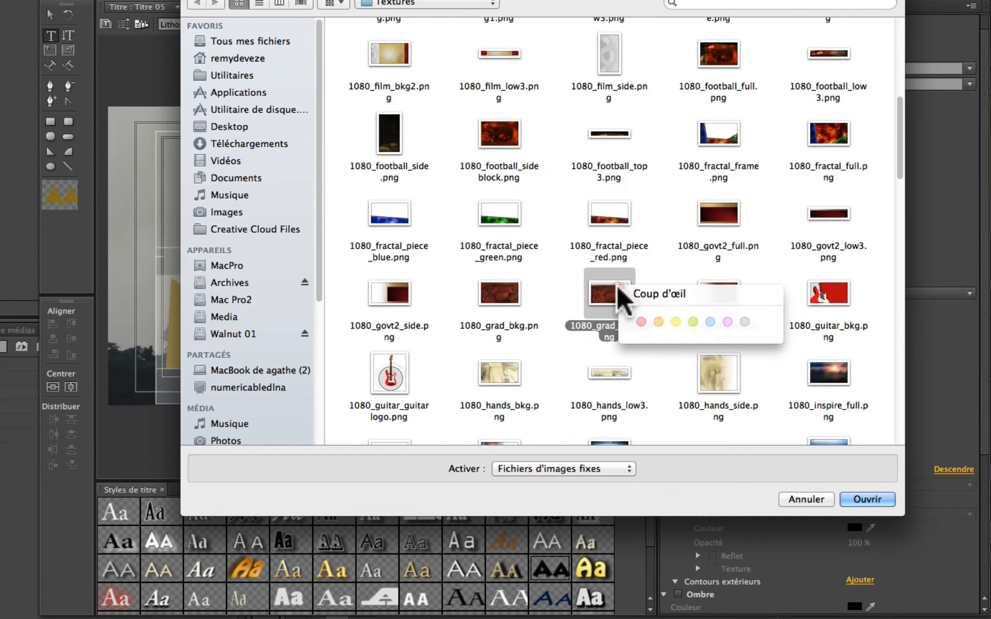
pyautogui.click(671, 293)
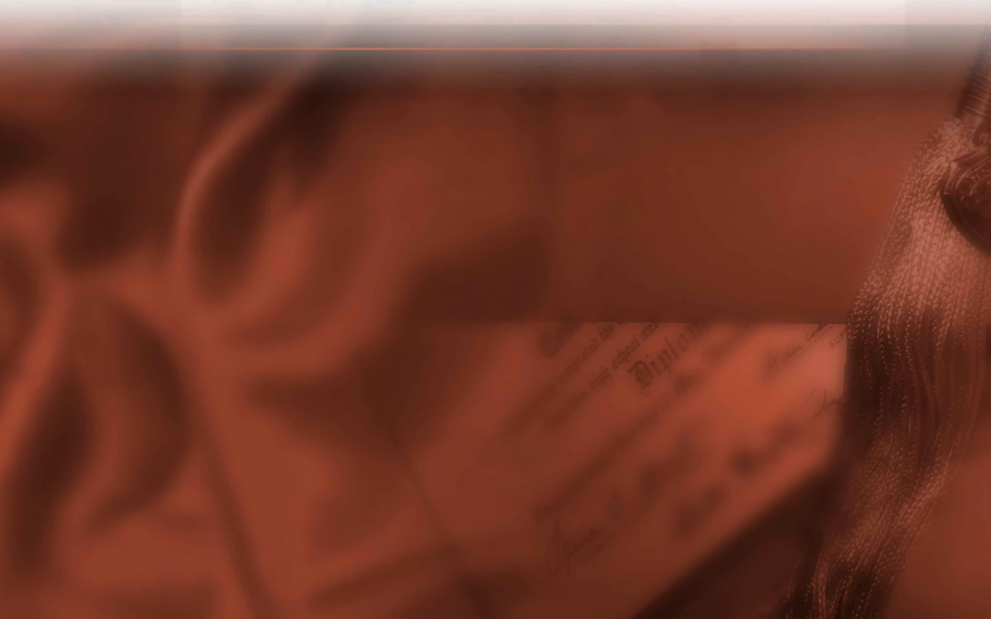
pyautogui.press('space')
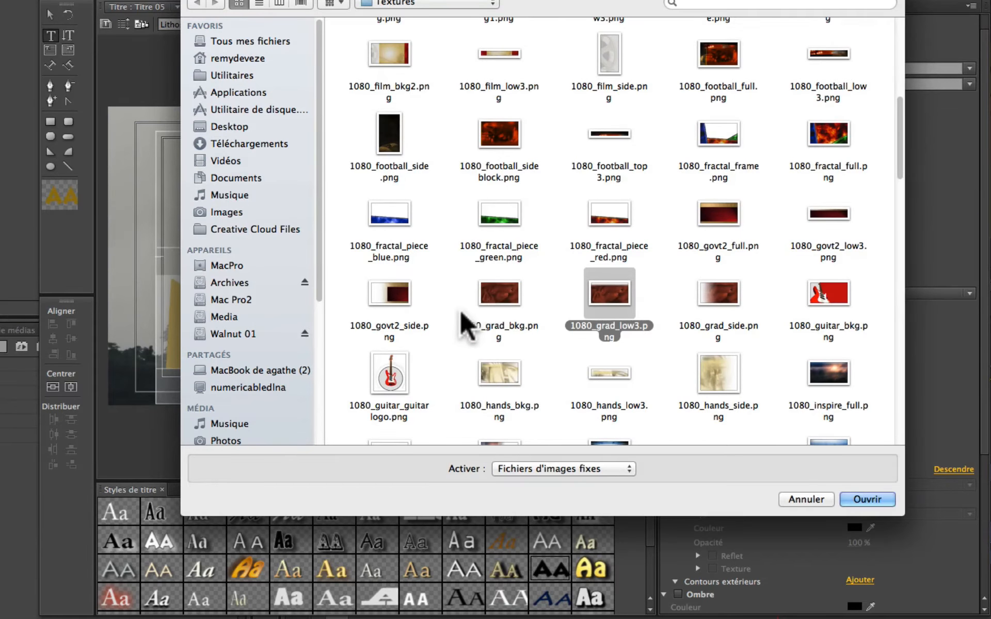
# Apply 1080_presents_bkg.png as the fill texture of "noir" and set the text's slant (Inclinaison) to 17°.
pyautogui.scroll(-10, 460, 309)
pyautogui.click(485, 136)
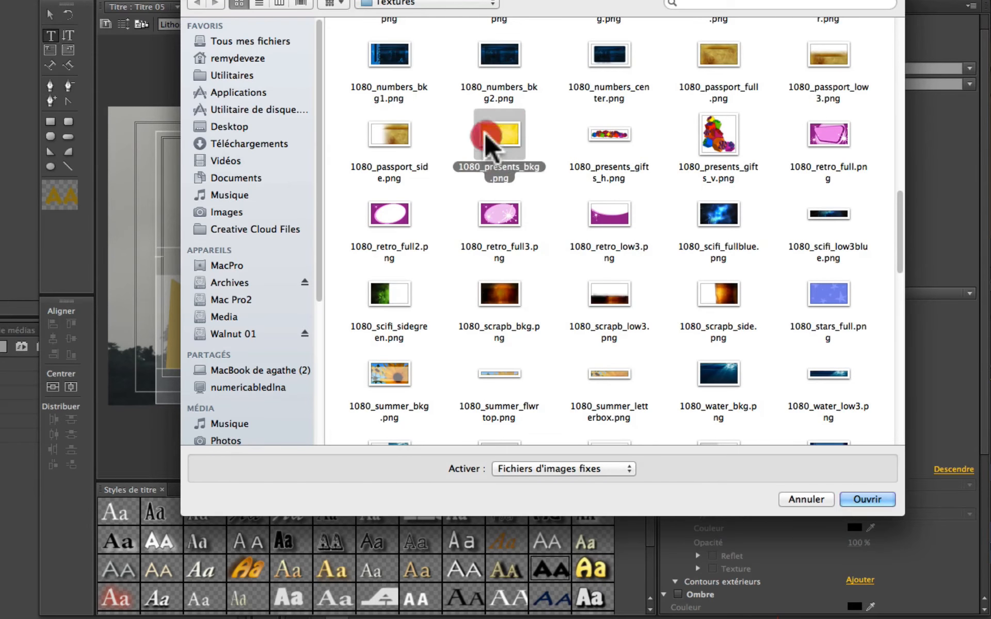
pyautogui.click(877, 501)
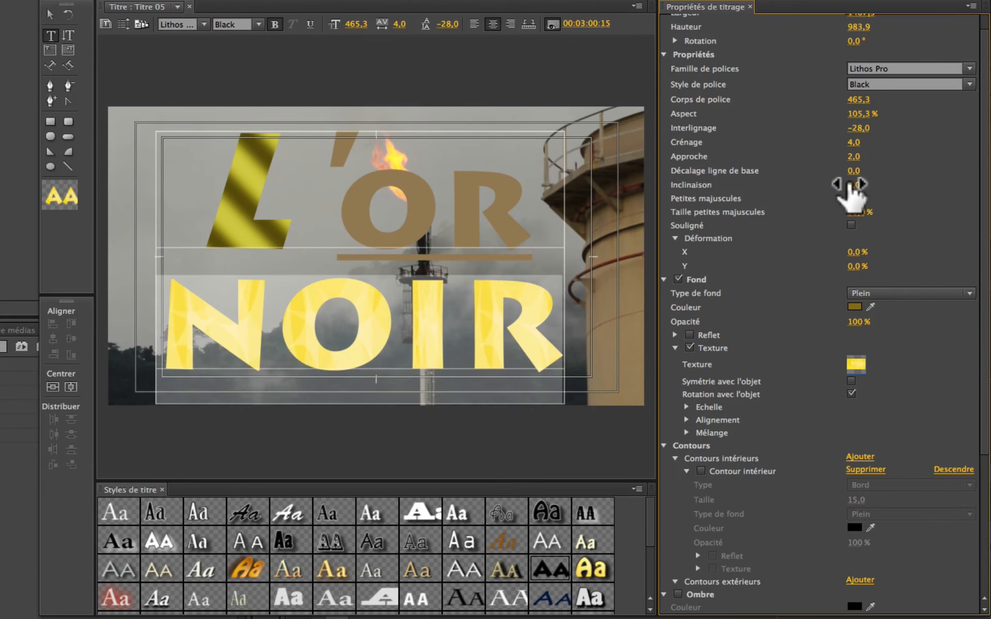
pyautogui.moveTo(850, 185); pyautogui.dragTo(858, 185)
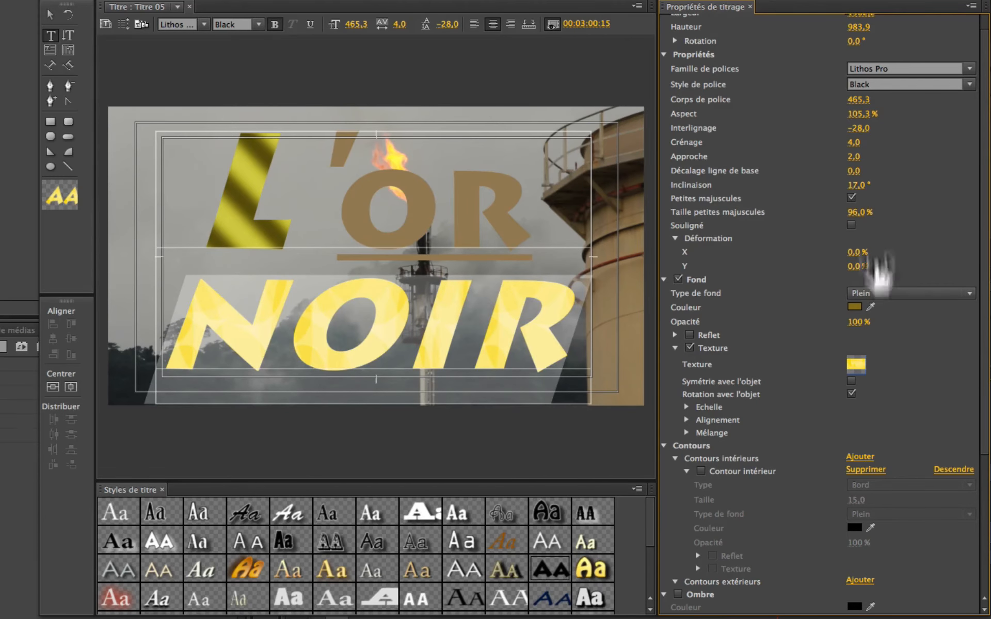
pyautogui.click(851, 393)
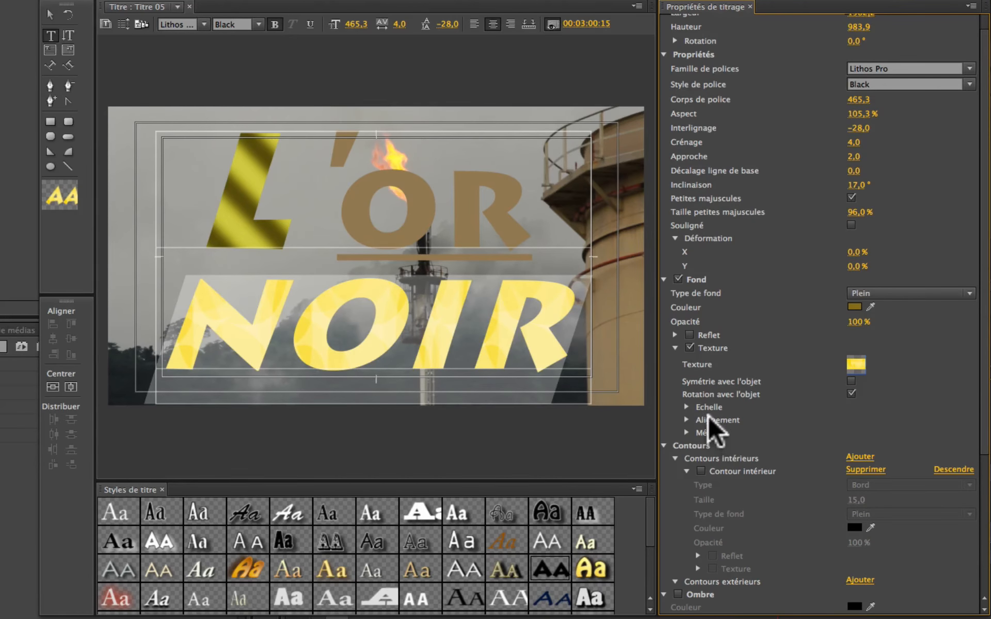
# Set the texture's vertical scale to 322% and its horizontal alignment offset (Décalage X) to 223.
pyautogui.click(685, 407)
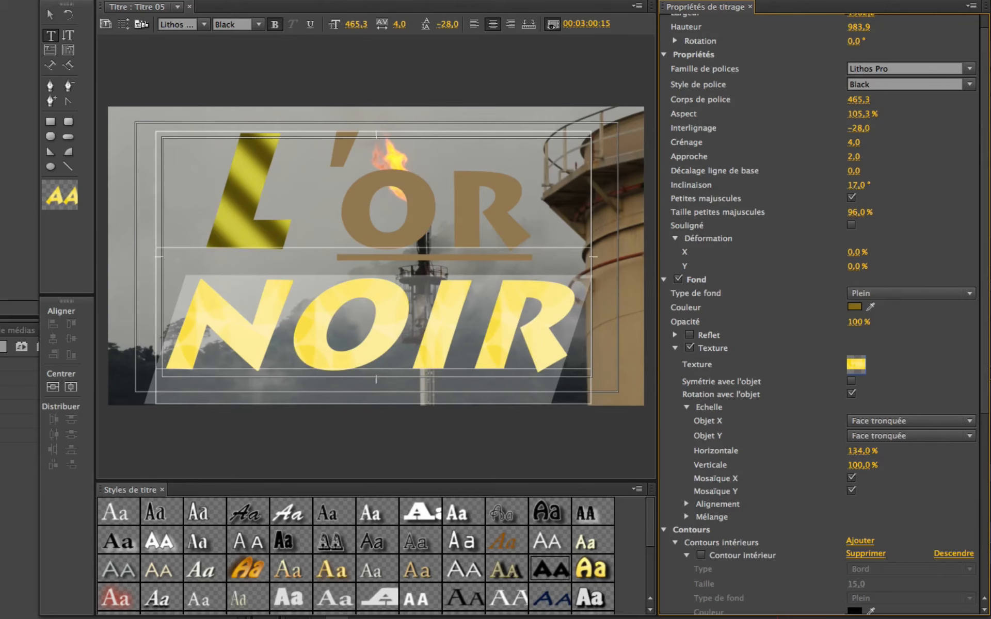
pyautogui.moveTo(845, 466); pyautogui.dragTo(884, 466)
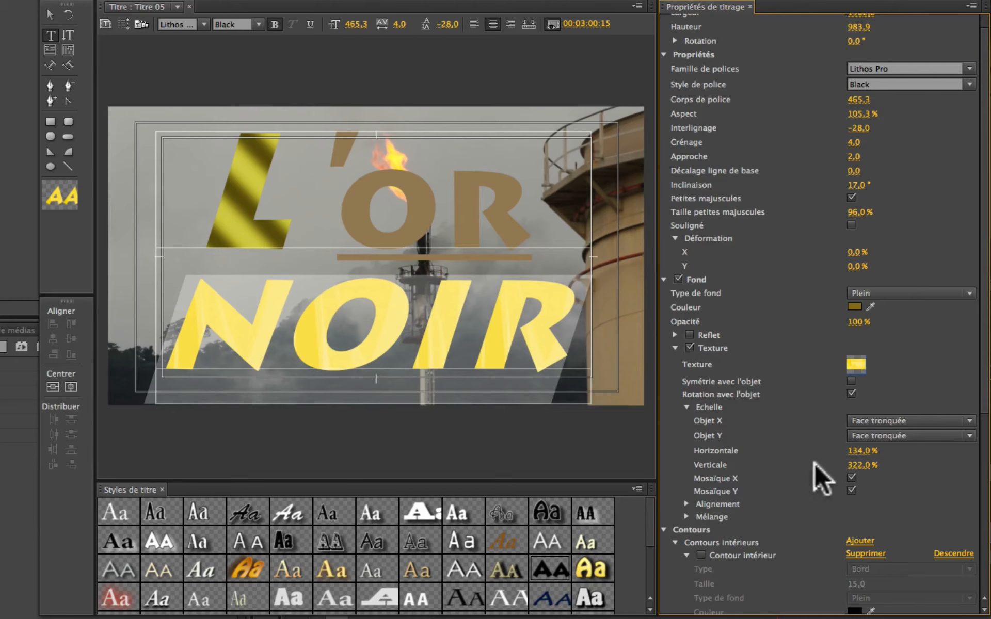
pyautogui.click(688, 504)
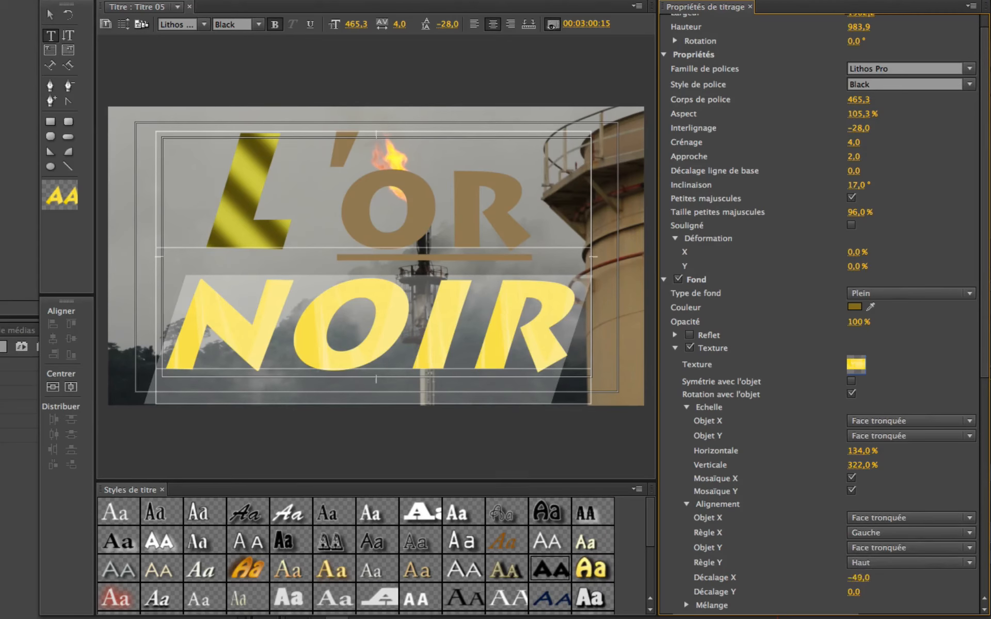
pyautogui.moveTo(857, 578); pyautogui.dragTo(896, 578)
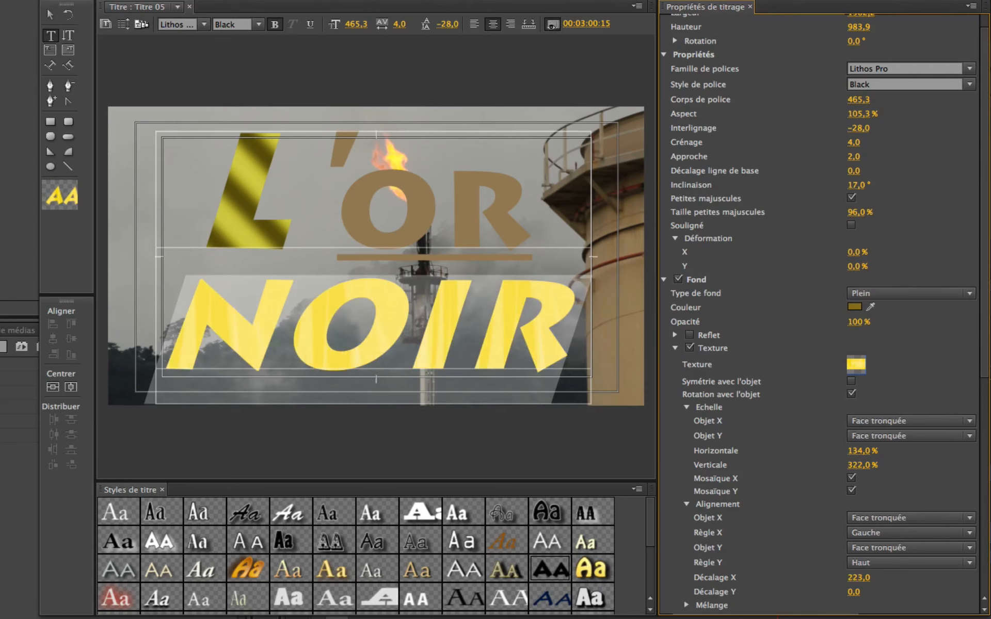
# Turn off the texture on the "noir" fill and delete the existing disabled inner stroke.
pyautogui.click(674, 347)
pyautogui.click(690, 348)
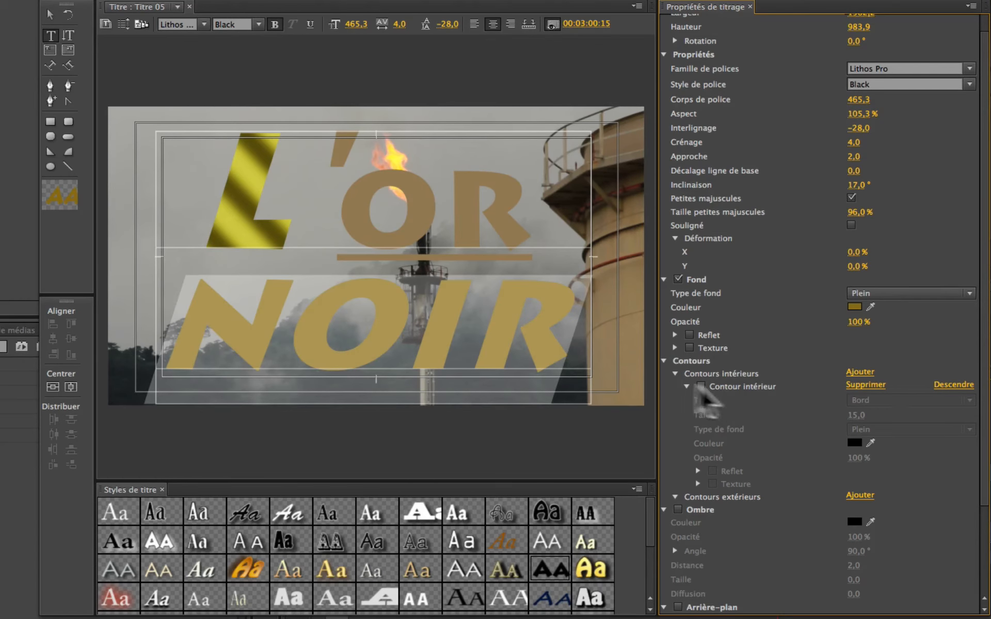
pyautogui.click(872, 393)
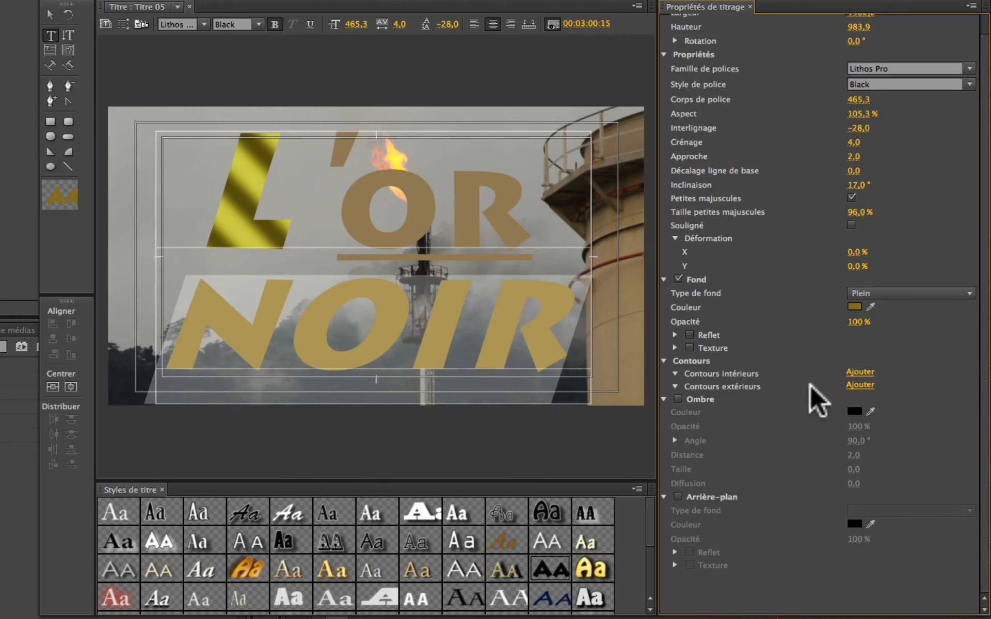
# Add a black inner stroke of type Bord to "noir" with size 12 and opacity 85%.
pyautogui.click(861, 372)
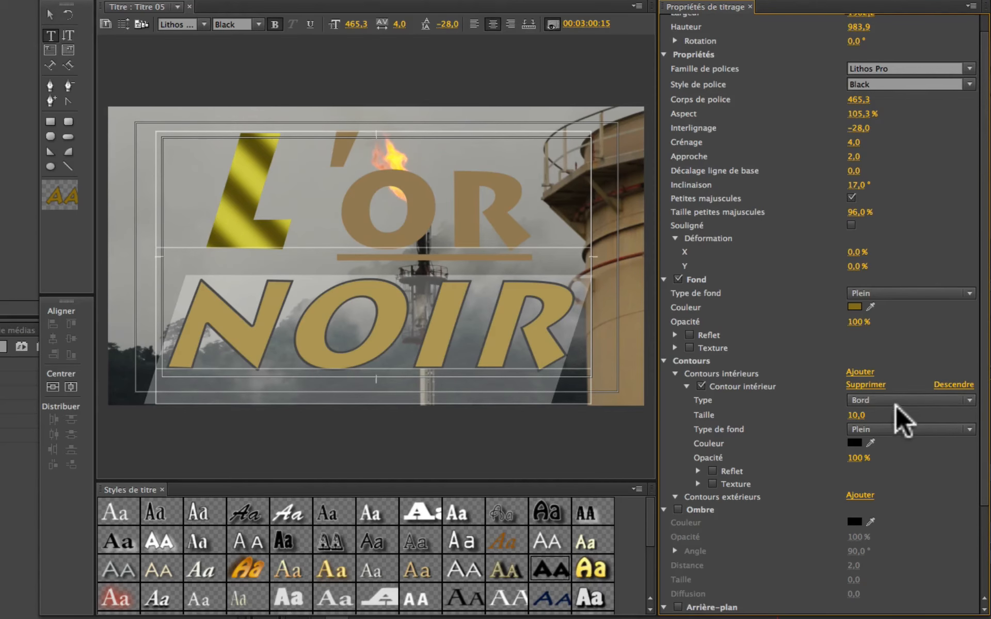
pyautogui.click(970, 401)
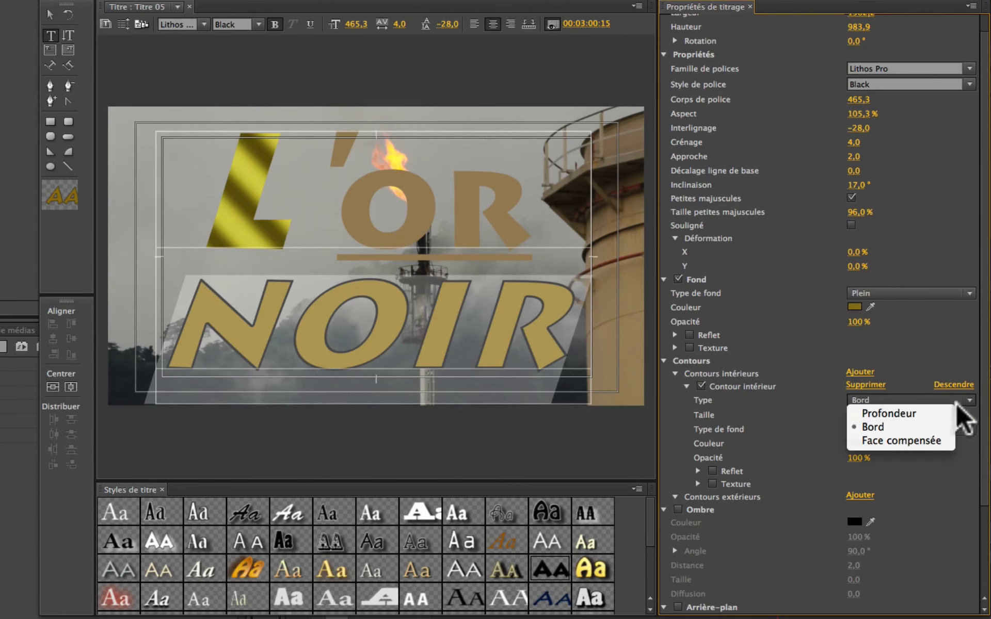
pyautogui.click(893, 427)
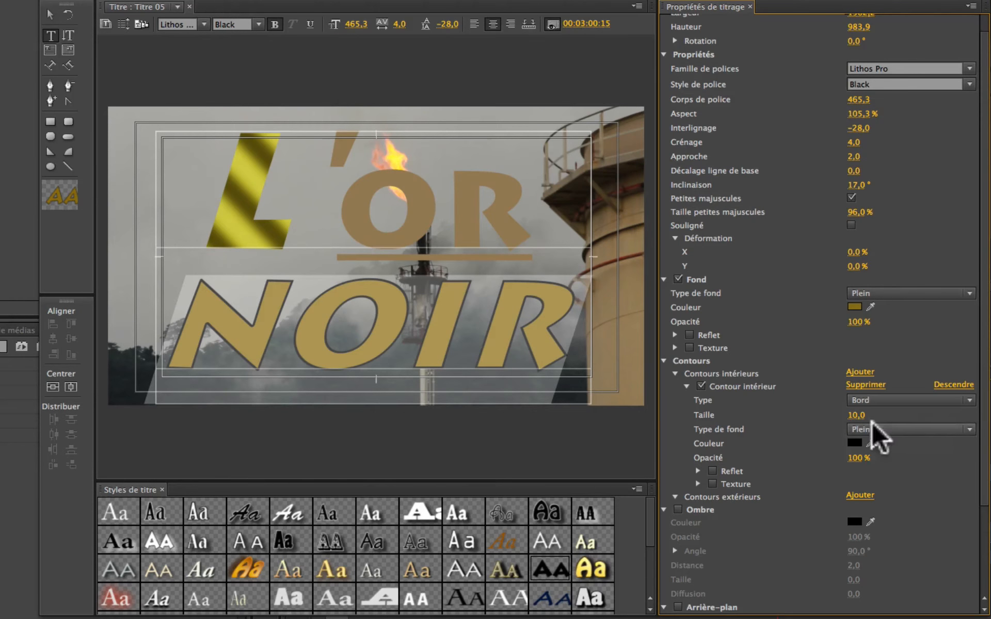
pyautogui.moveTo(854, 416)
pyautogui.mouseDown()
pyautogui.moveTo(884, 416)
pyautogui.moveTo(861, 416)
pyautogui.mouseUp()
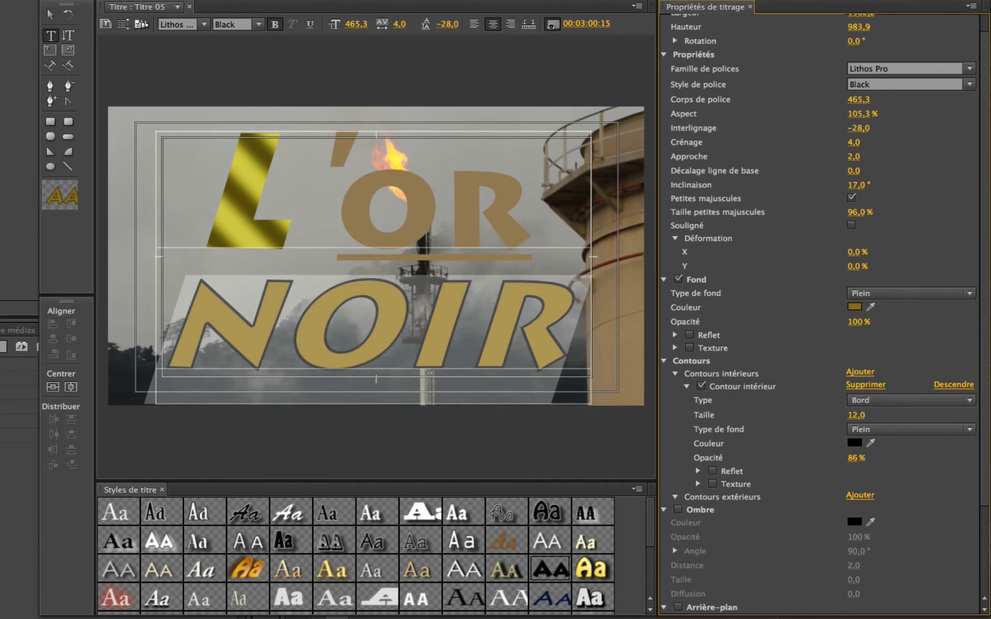
pyautogui.moveTo(855, 458); pyautogui.dragTo(863, 454)
pyautogui.click(675, 373)
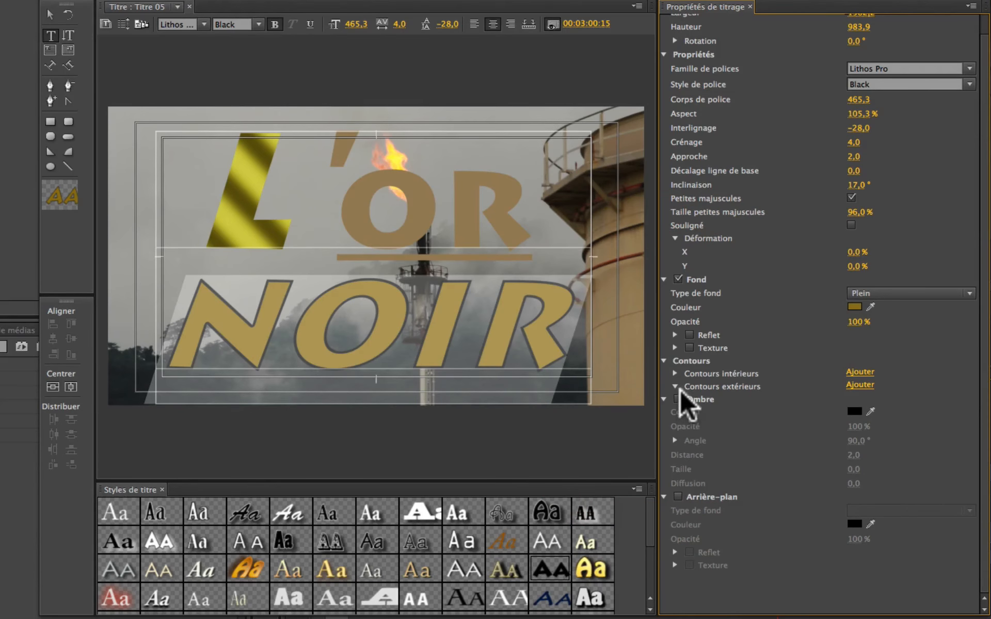
# Add an outer stroke to "noir" and set its colour to bright yellow.
pyautogui.click(857, 386)
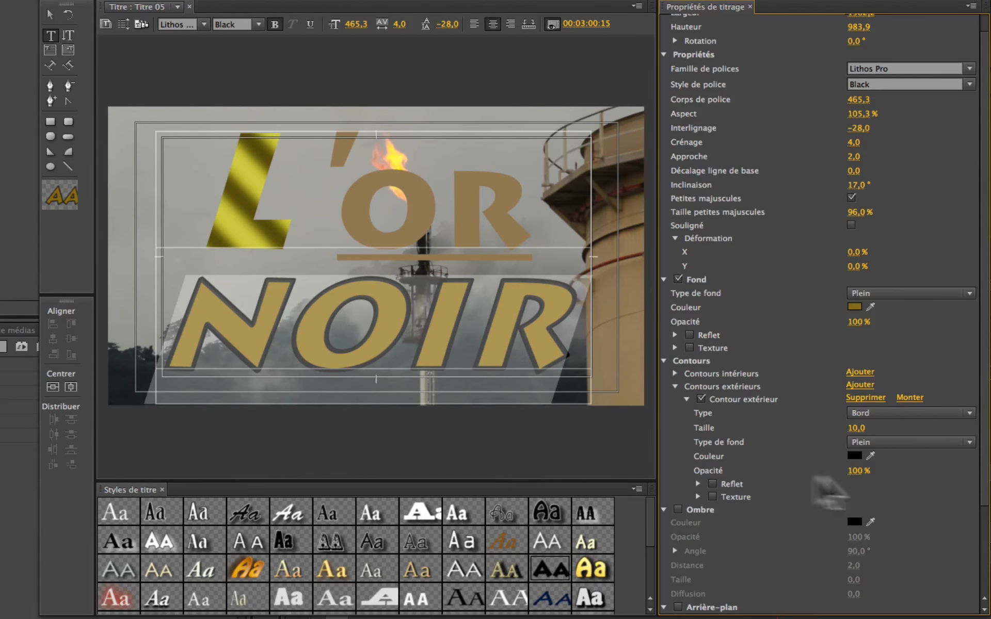
pyautogui.click(854, 455)
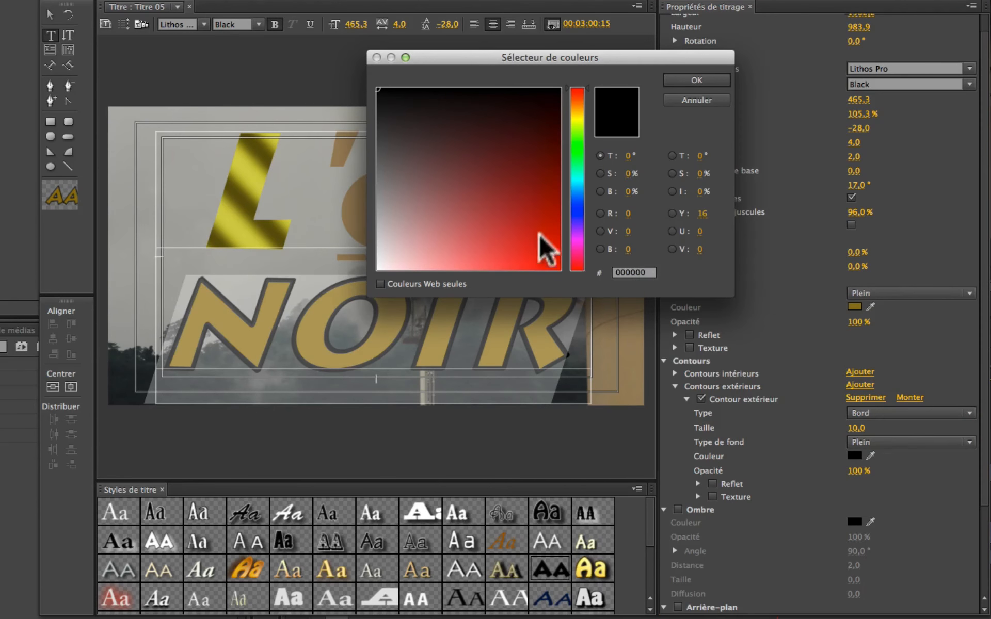
pyautogui.click(579, 112)
pyautogui.moveTo(582, 119); pyautogui.dragTo(584, 129)
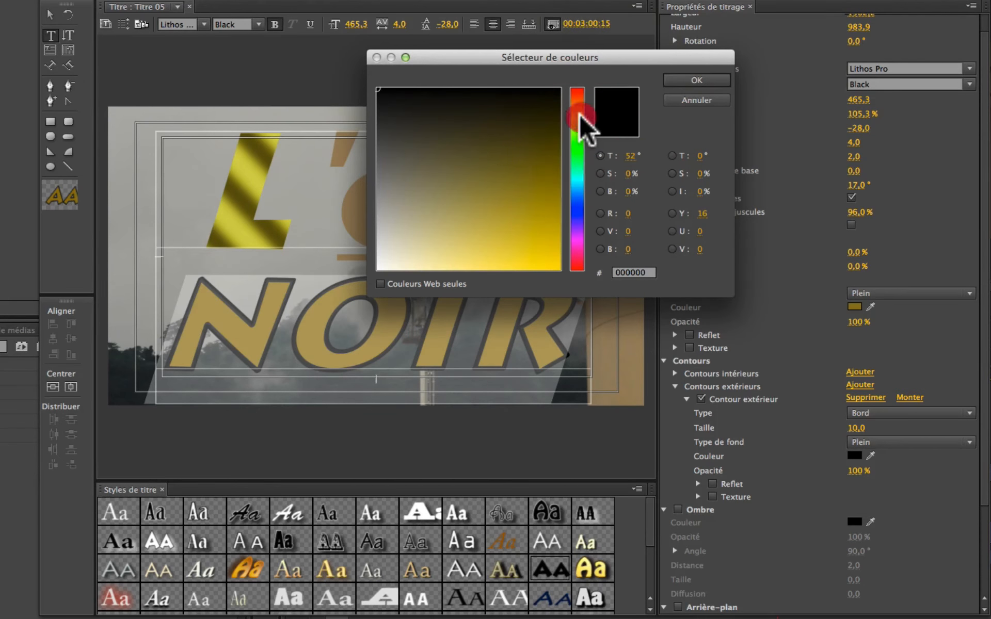
pyautogui.click(526, 254)
pyautogui.click(701, 80)
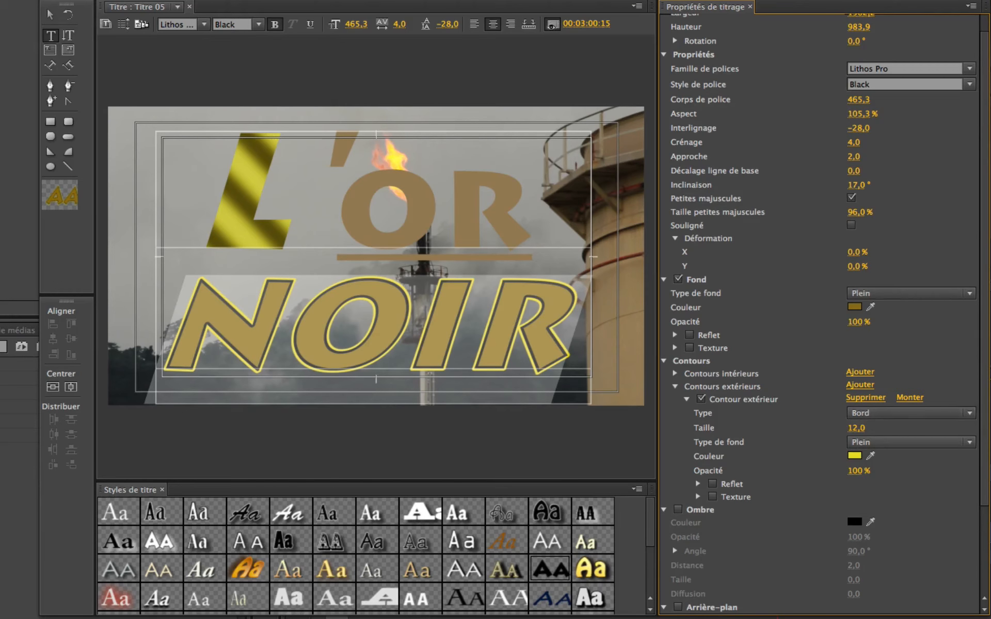
# Set the yellow outer stroke's size to 8 and its opacity to 87%, keeping the Plein fill type.
pyautogui.moveTo(854, 428); pyautogui.dragTo(848, 482)
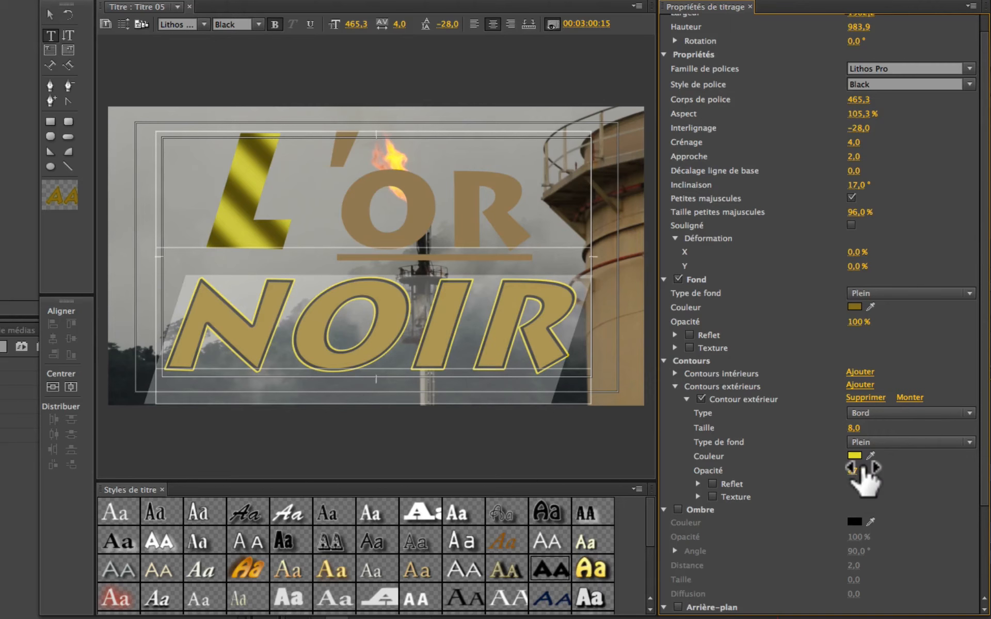
pyautogui.click(952, 442)
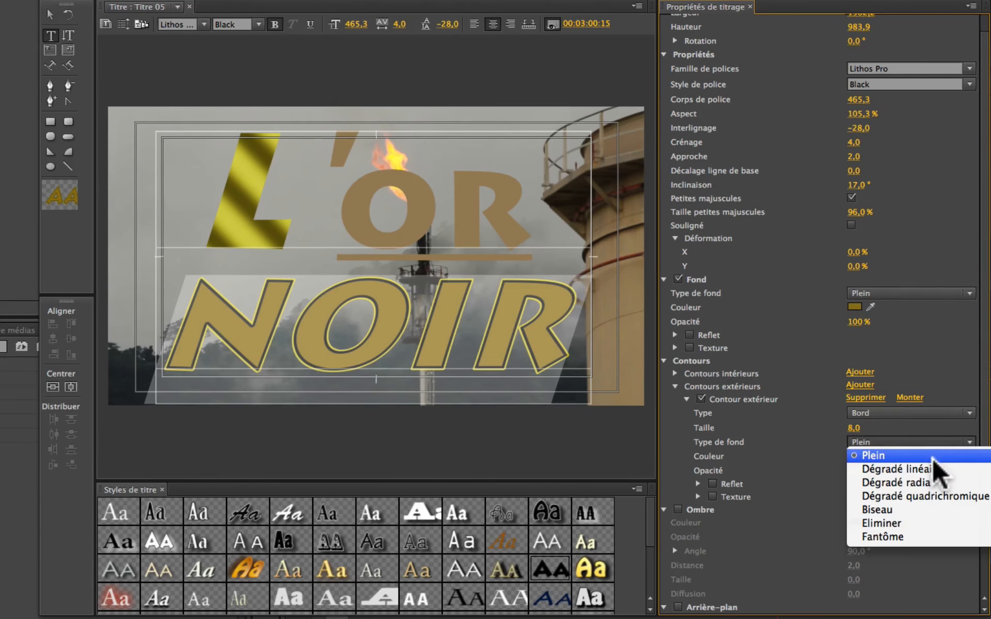
pyautogui.click(754, 422)
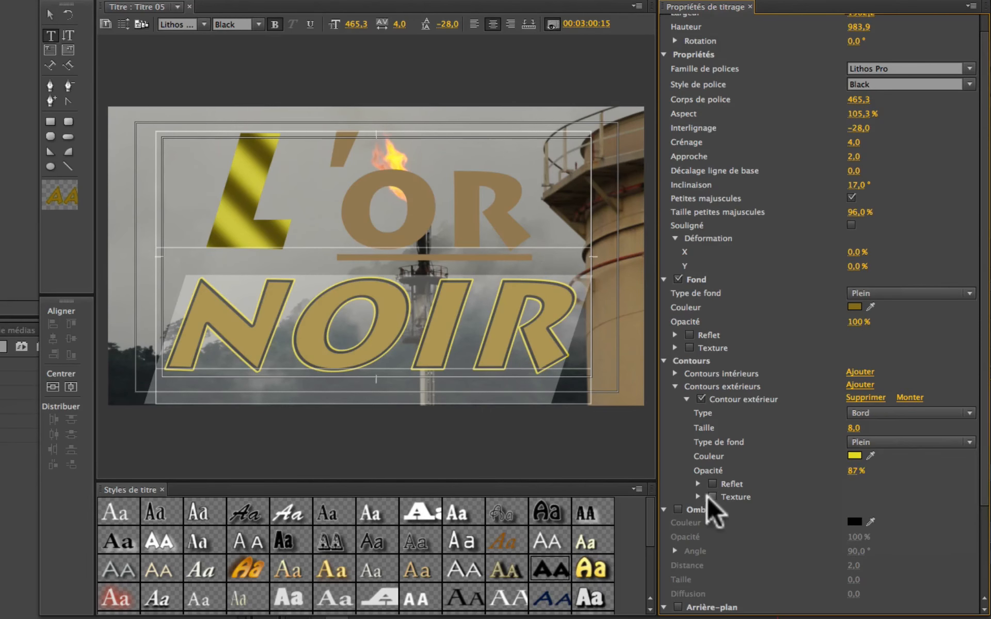
pyautogui.click(676, 387)
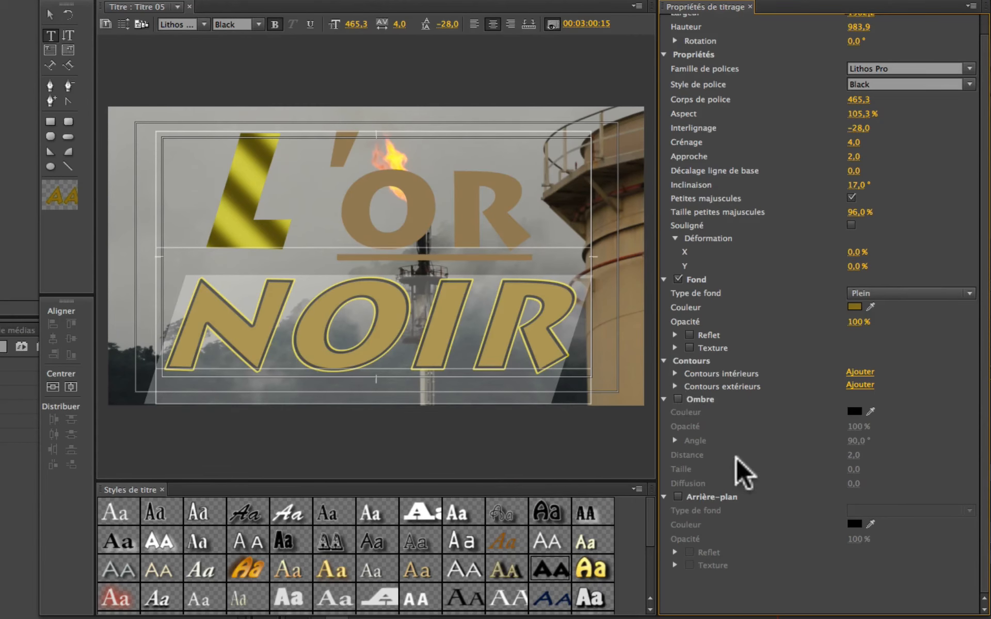
# Enable the shadow (Ombre) on "noir" and turn off its inner and outer strokes.
pyautogui.click(678, 400)
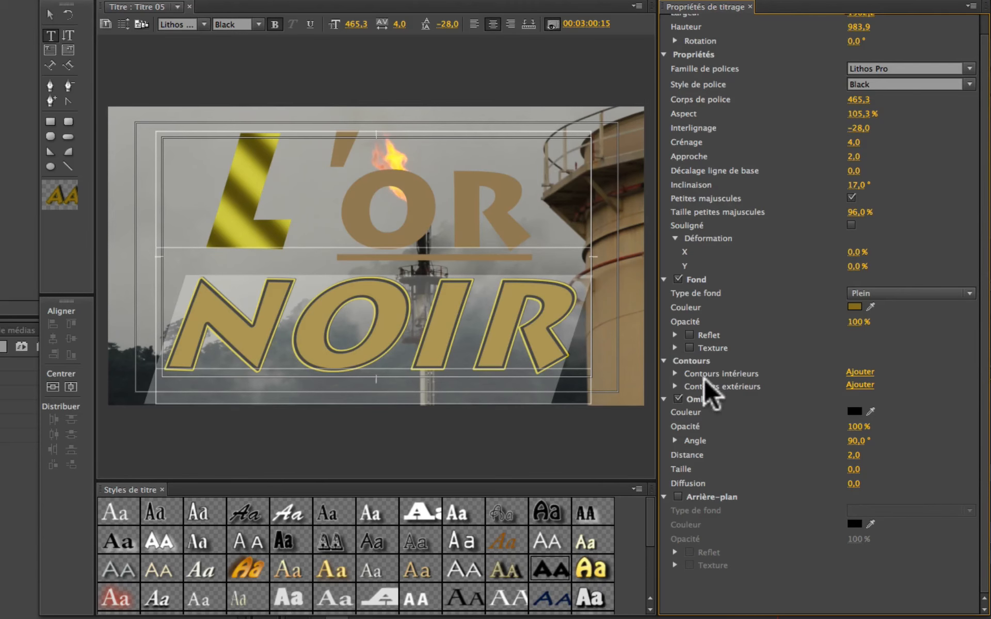
pyautogui.click(675, 373)
pyautogui.click(687, 386)
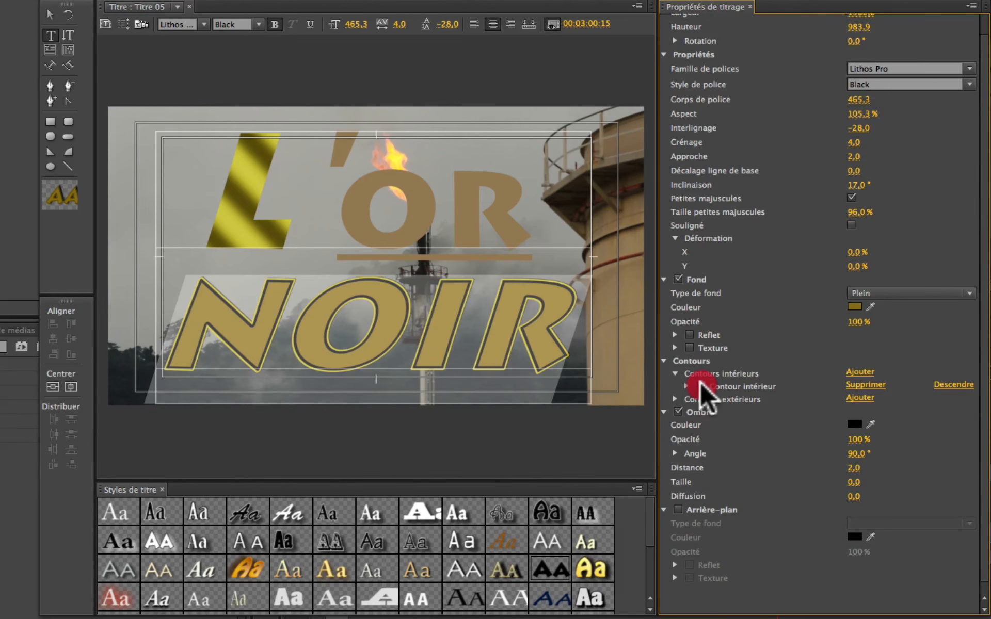
pyautogui.click(701, 386)
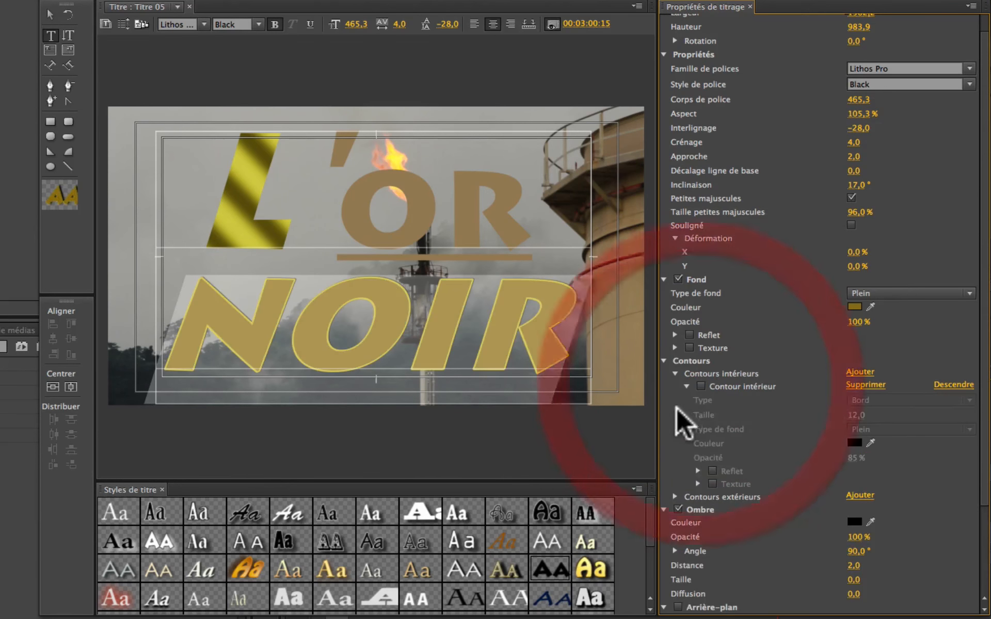
pyautogui.click(676, 497)
pyautogui.click(701, 510)
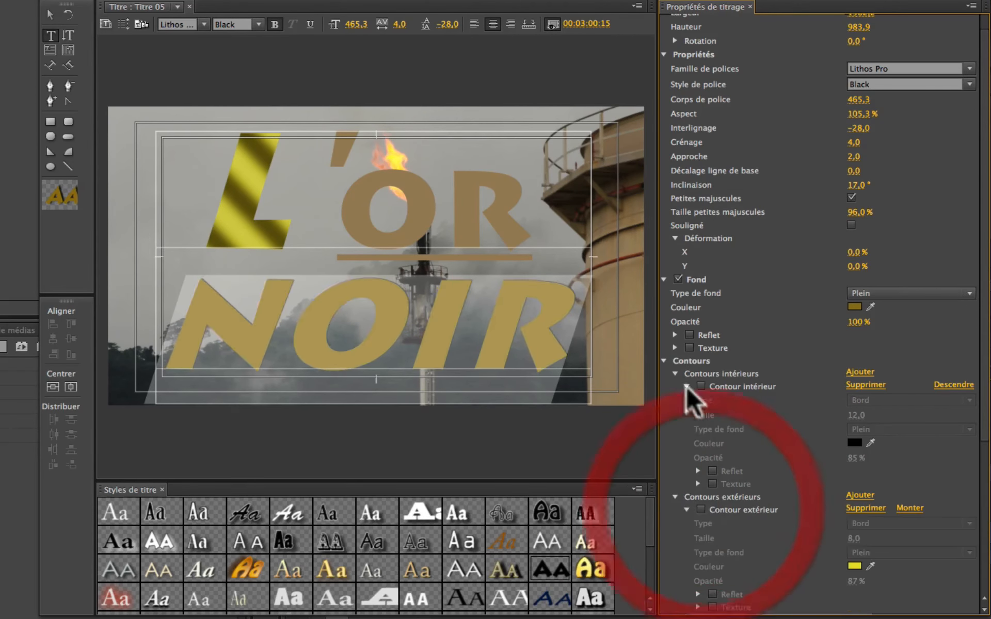
pyautogui.click(665, 360)
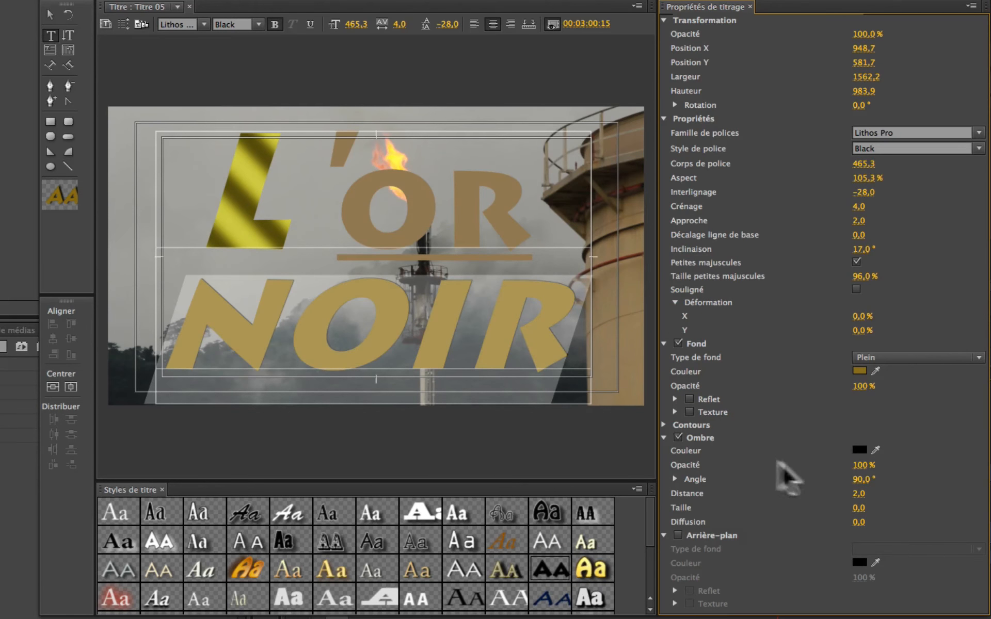
# Set the shadow's size to 9, its angle to -227° and its opacity to 88%.
pyautogui.click(858, 508)
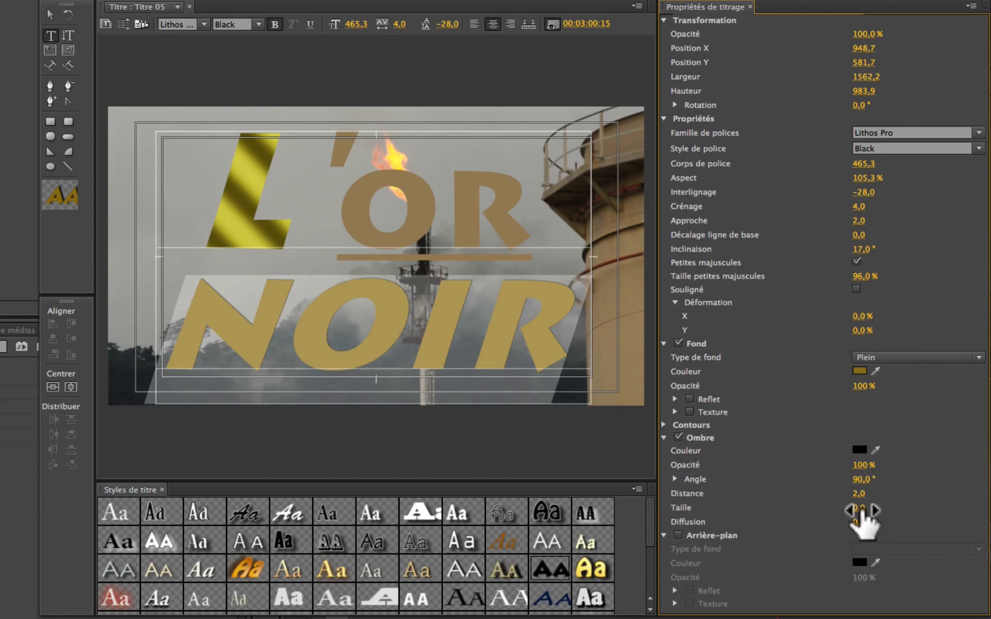
pyautogui.write('20')
pyautogui.press('Return')
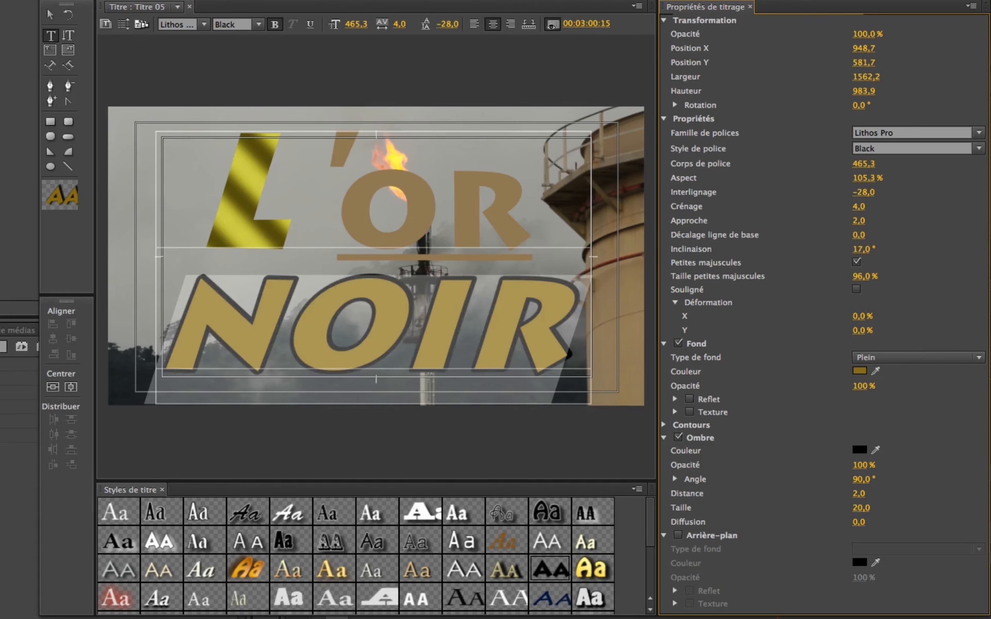
pyautogui.moveTo(865, 507); pyautogui.dragTo(859, 479)
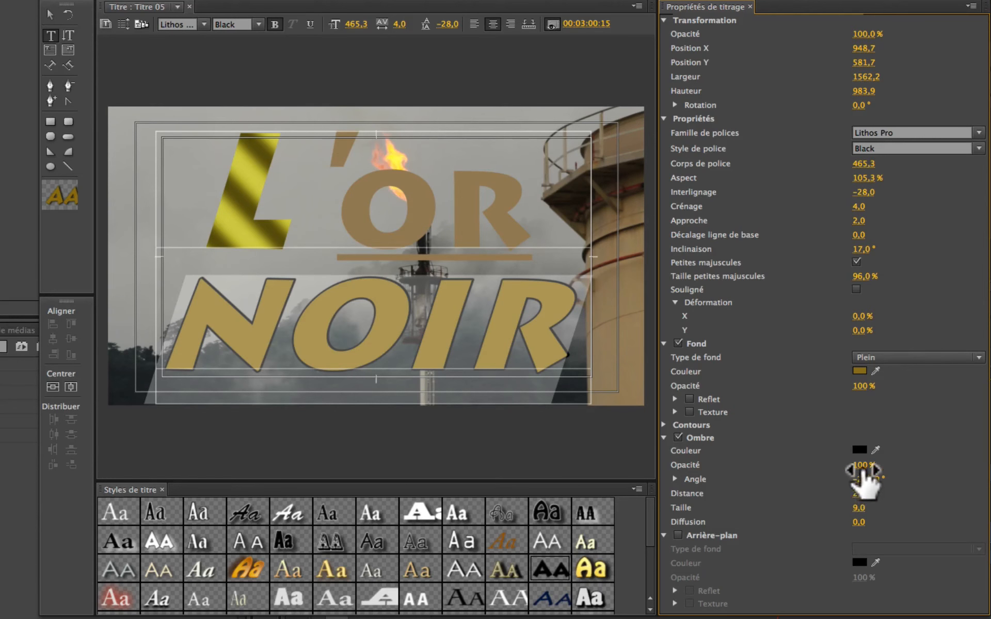
pyautogui.moveTo(862, 466); pyautogui.dragTo(860, 467)
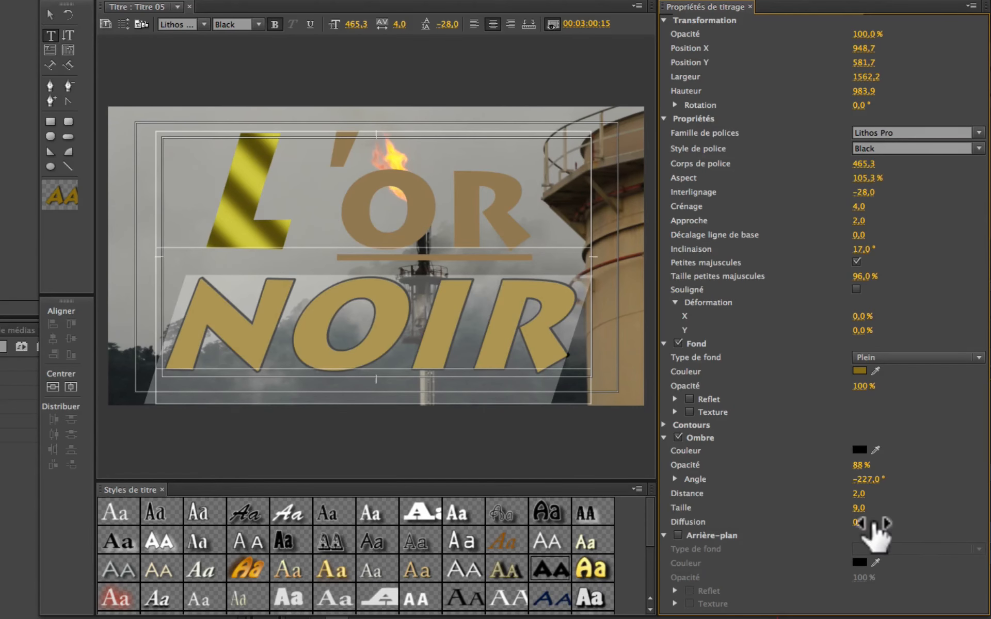
# Set the shadow's diffusion to 57 and increase its distance from the text.
pyautogui.moveTo(860, 523); pyautogui.dragTo(880, 522)
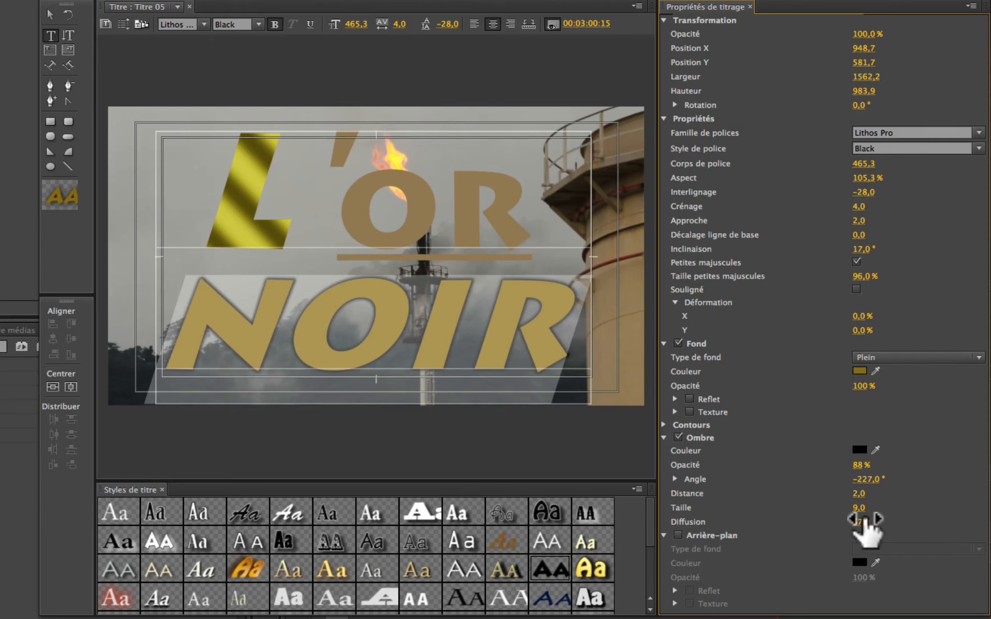
pyautogui.moveTo(860, 494); pyautogui.dragTo(865, 494)
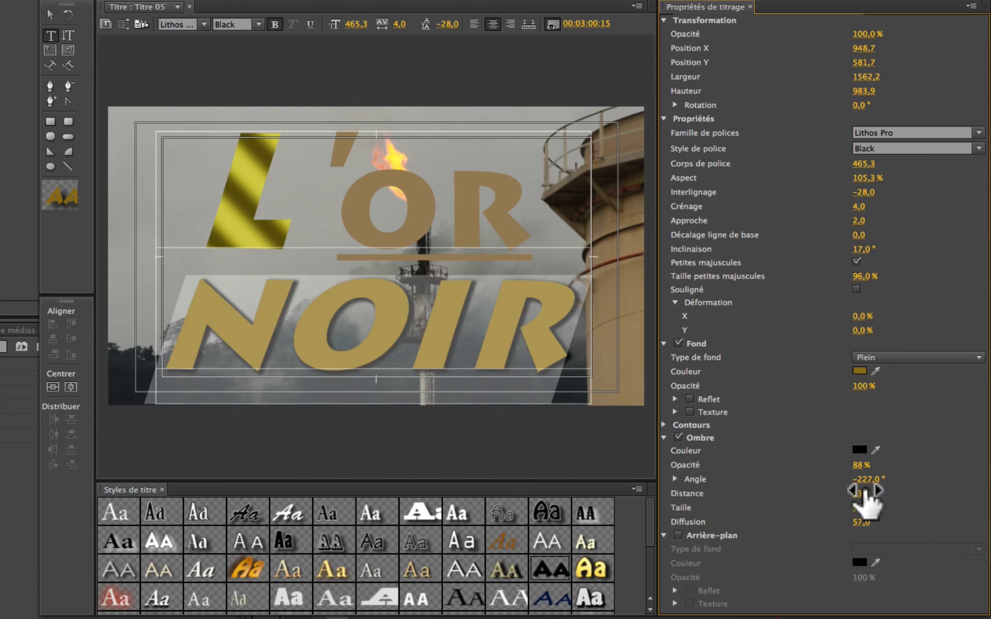
pyautogui.moveTo(866, 493); pyautogui.dragTo(868, 493)
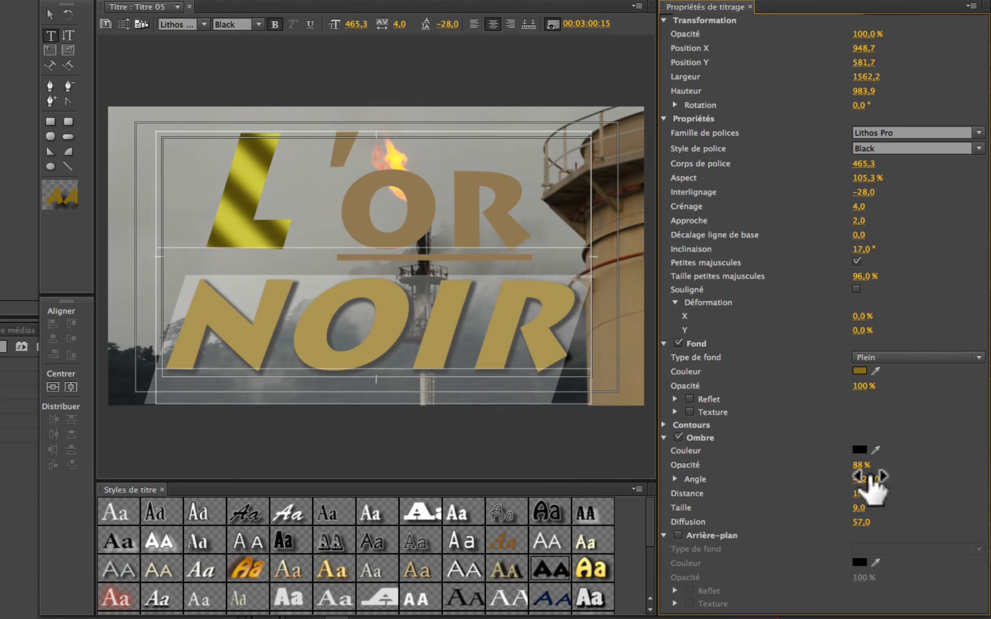
# Enable the title's background (Arrière-plan) and review its fill types, keeping Plein.
pyautogui.click(664, 437)
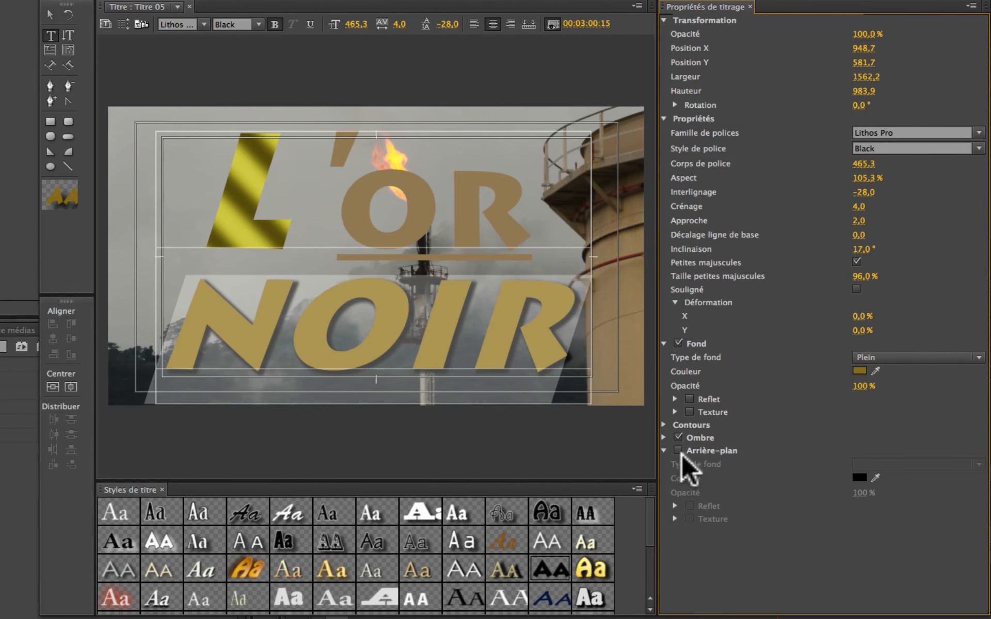
pyautogui.click(678, 450)
pyautogui.click(586, 346)
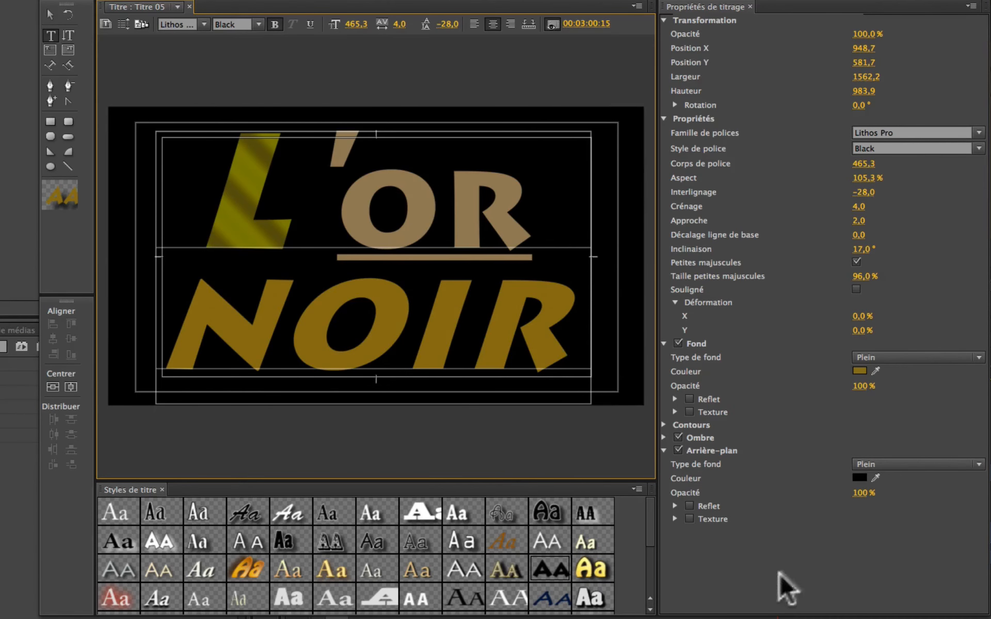
pyautogui.click(976, 464)
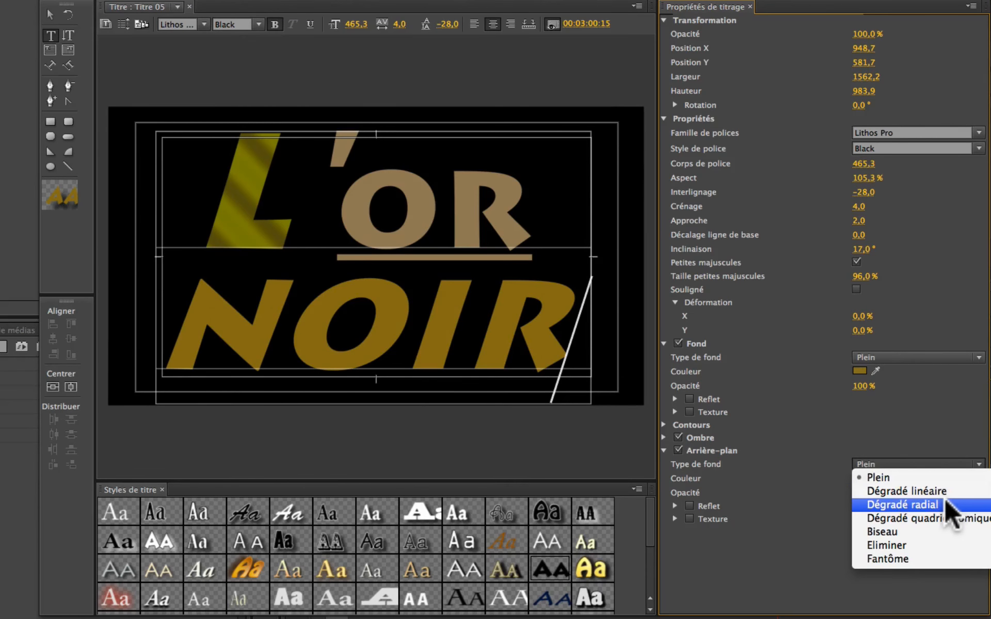
pyautogui.click(921, 398)
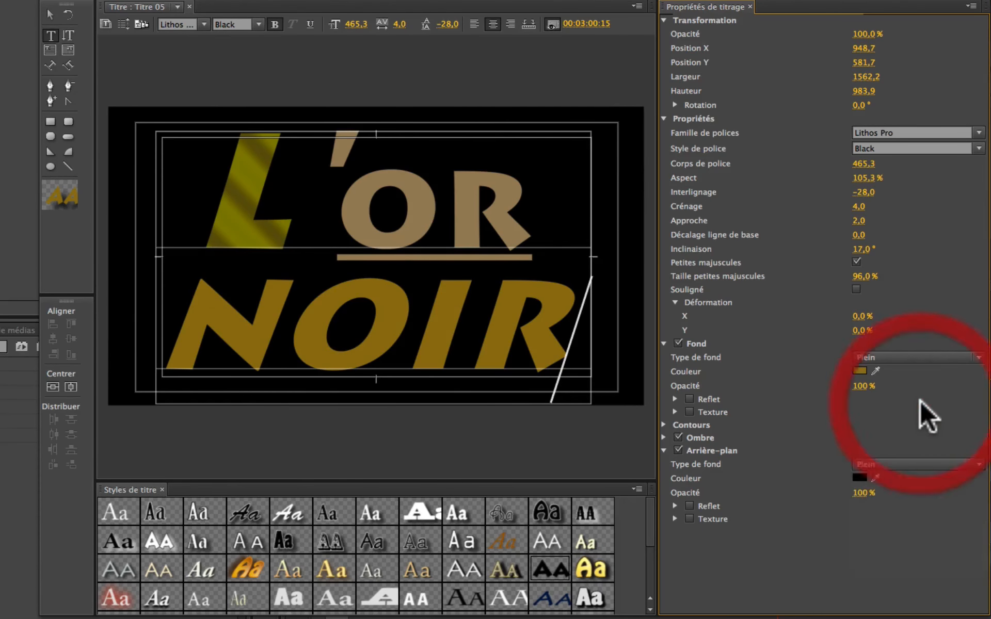
# Try a sheen (Reflet) of size 100 on the background, and turn it off again.
pyautogui.click(690, 506)
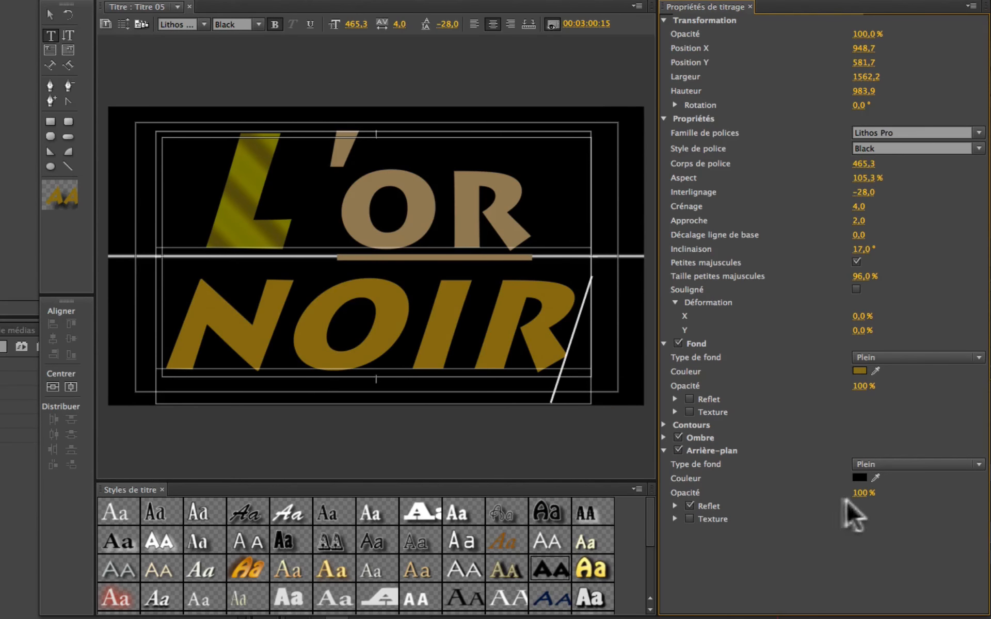
pyautogui.click(674, 506)
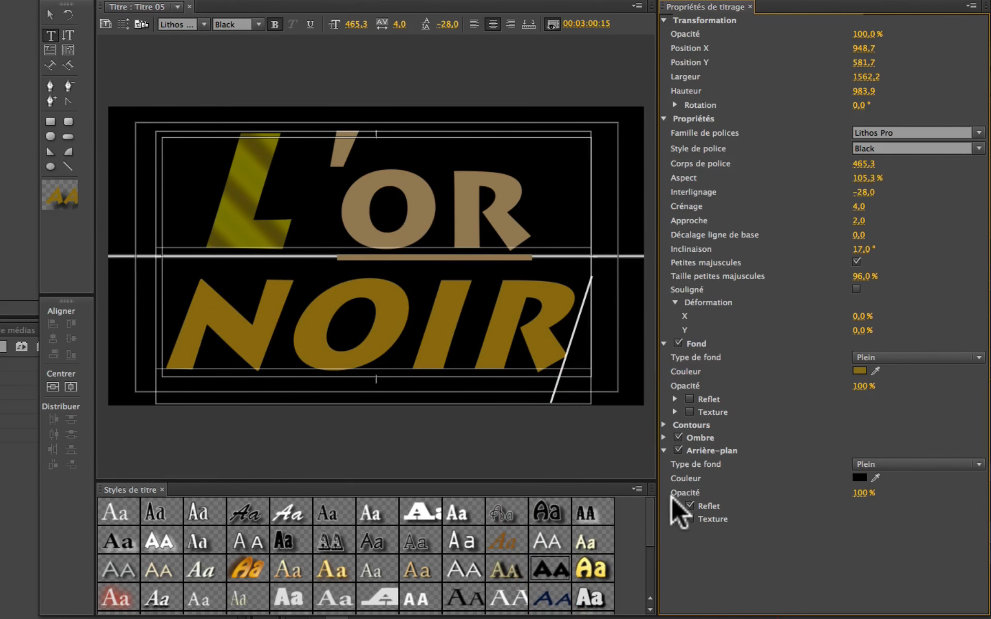
pyautogui.click(675, 506)
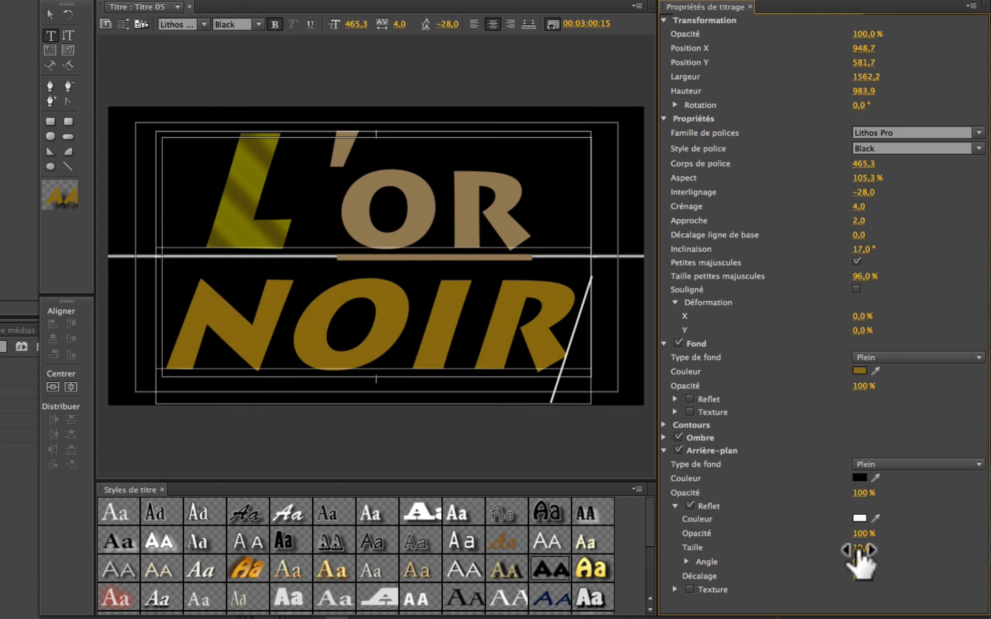
pyautogui.moveTo(859, 548); pyautogui.dragTo(906, 548)
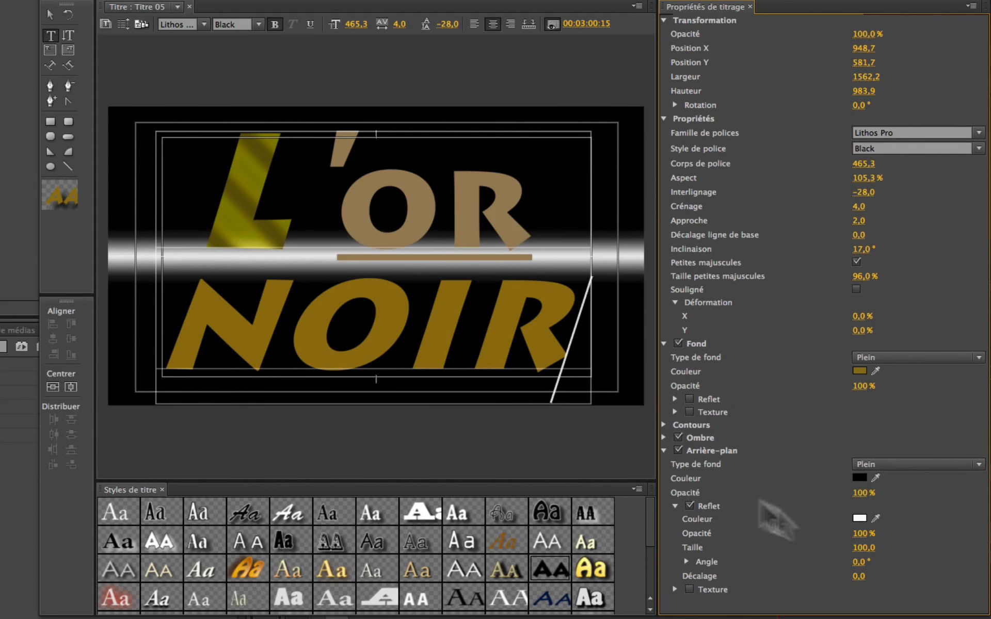
pyautogui.click(688, 503)
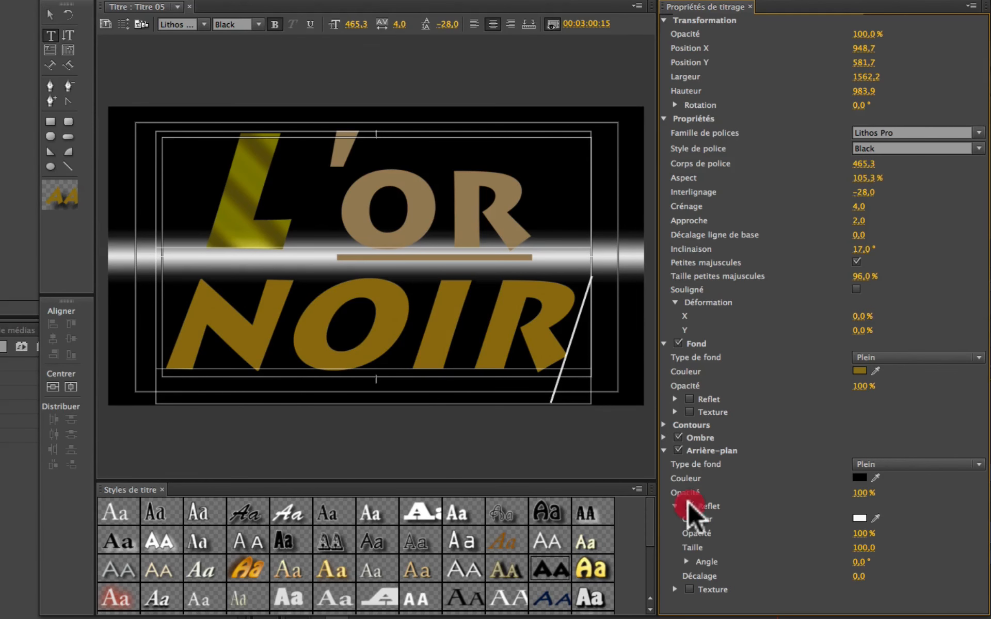
pyautogui.click(676, 503)
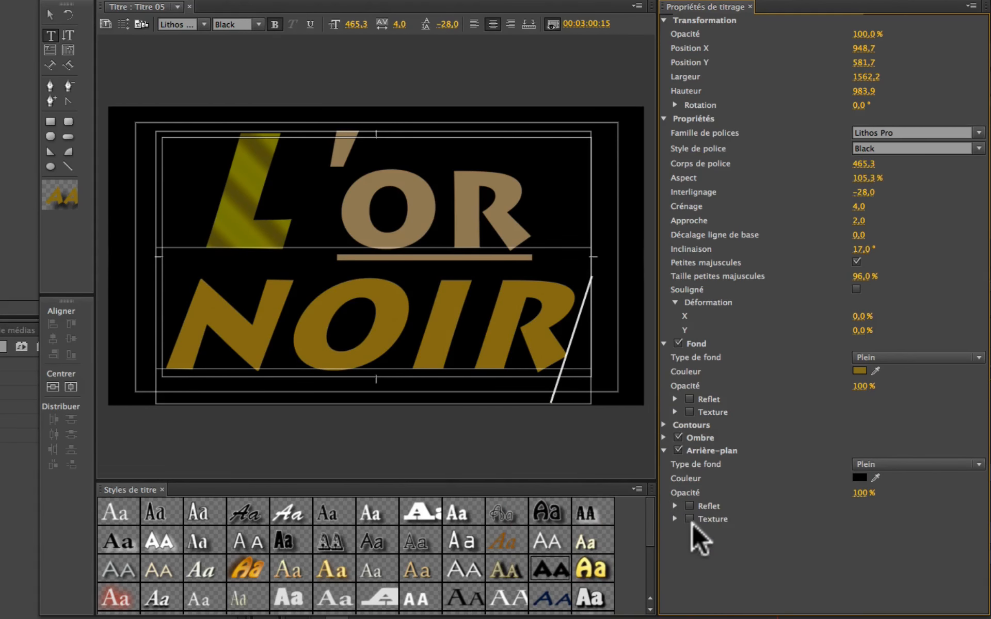
# Enable a texture on the background and load the 1080_guitar_guitarlogo.png image into it.
pyautogui.click(691, 519)
pyautogui.click(675, 519)
pyautogui.click(860, 532)
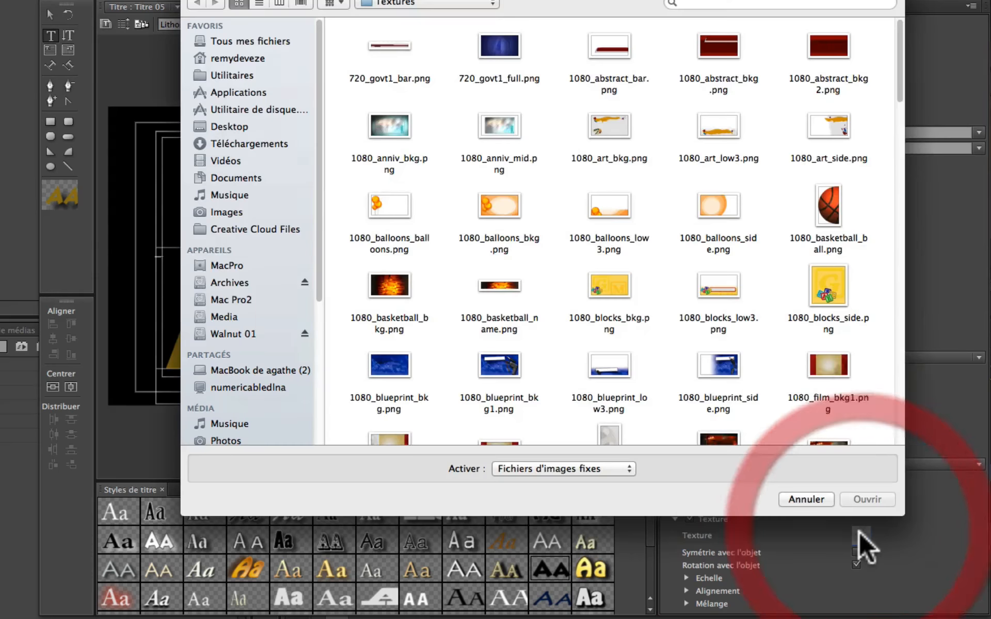
pyautogui.scroll(-10, 704, 306)
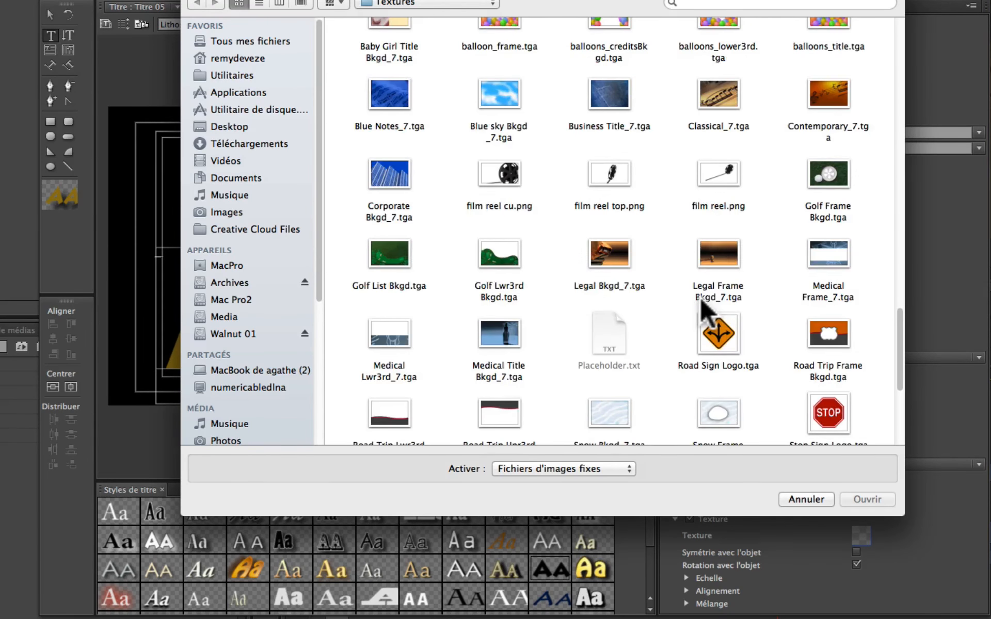
pyautogui.scroll(10, 703, 309)
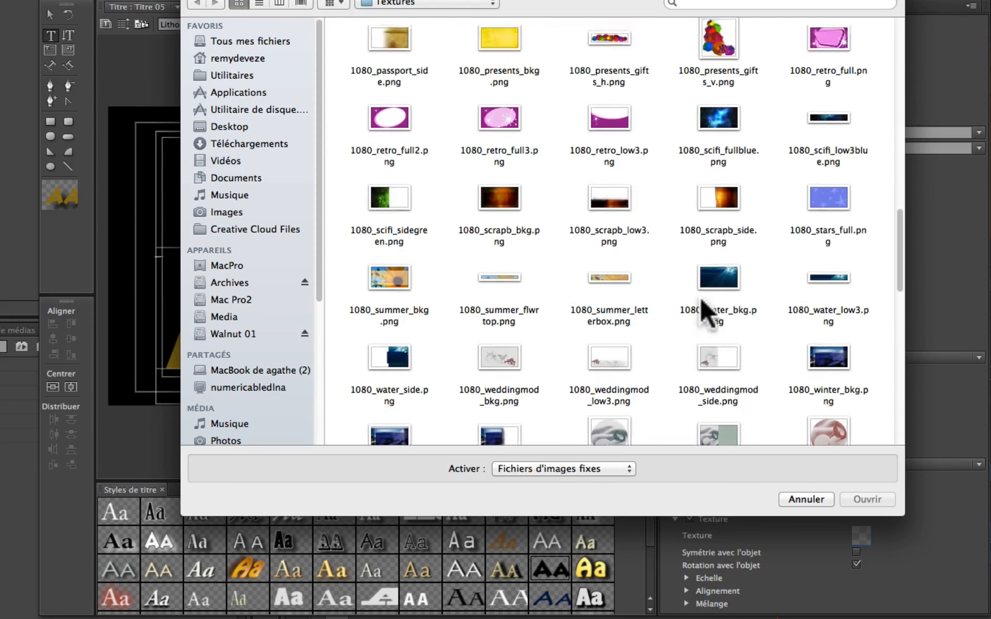
pyautogui.scroll(7, 700, 297)
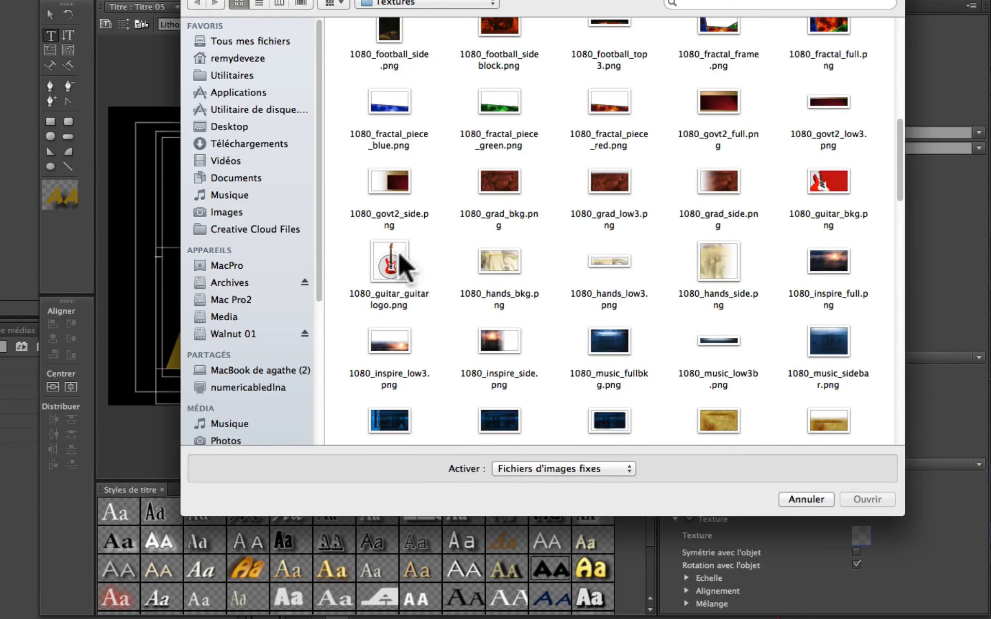
pyautogui.click(400, 256)
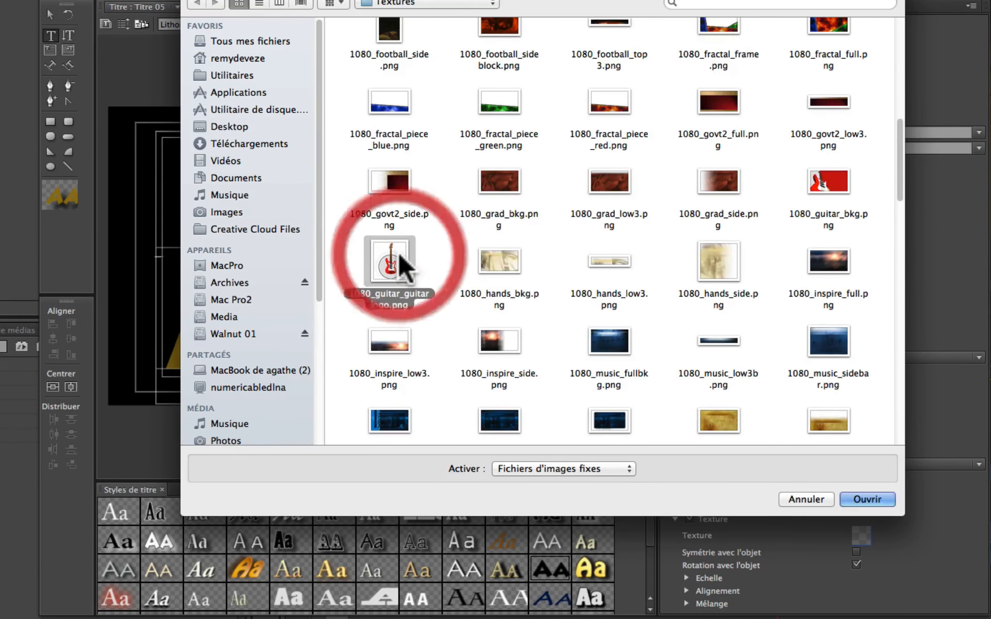
pyautogui.click(853, 497)
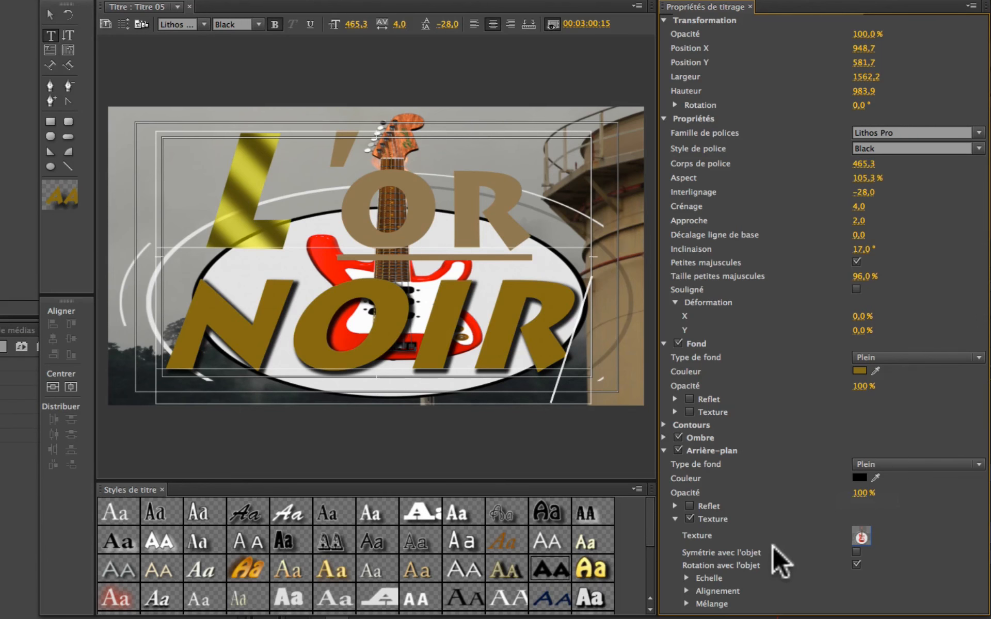
# Set the background texture's Objet X scaling to Face after trying Texture, and scale it to 133% horizontally and 178% vertically.
pyautogui.click(686, 578)
pyautogui.scroll(-2, 801, 549)
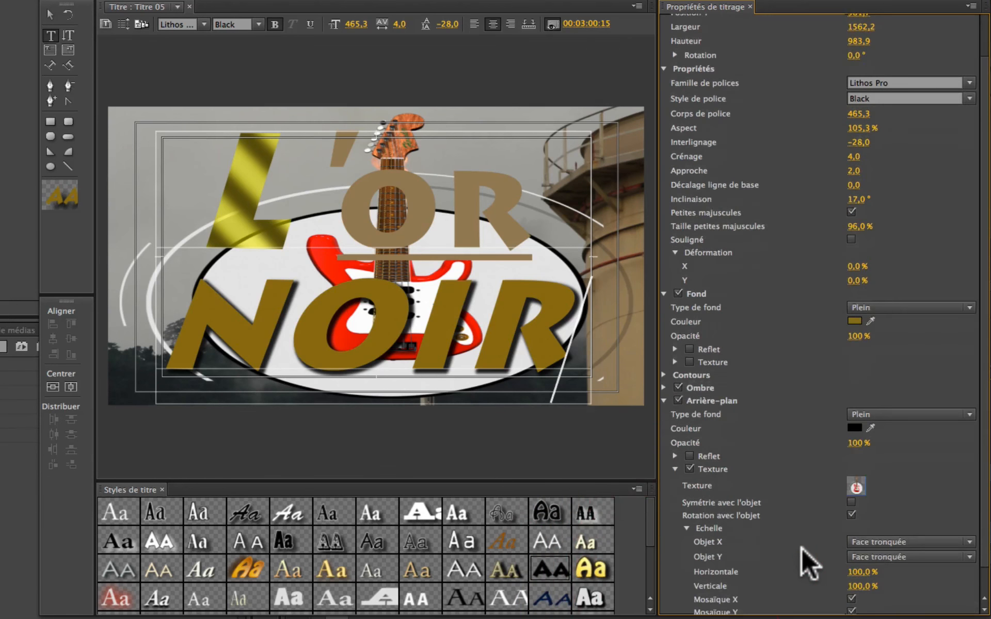
pyautogui.scroll(-1, 802, 547)
pyautogui.click(970, 513)
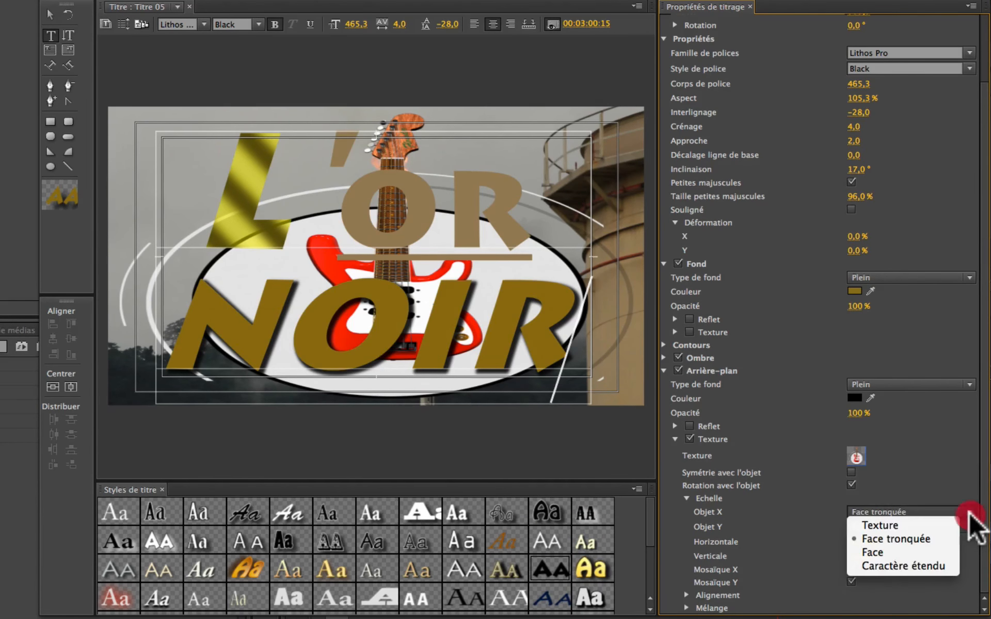
pyautogui.click(952, 525)
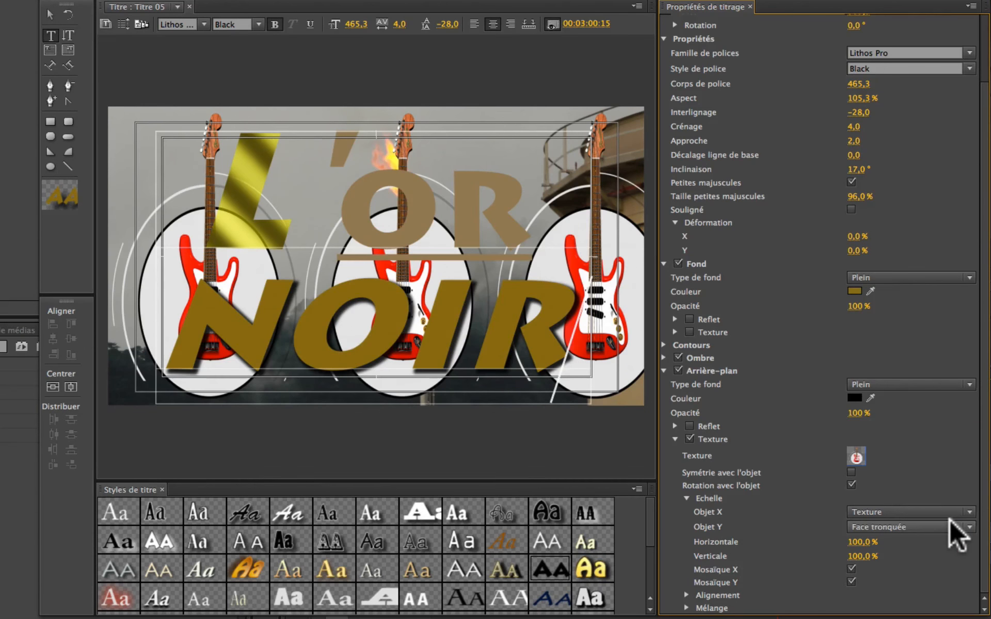
pyautogui.click(962, 514)
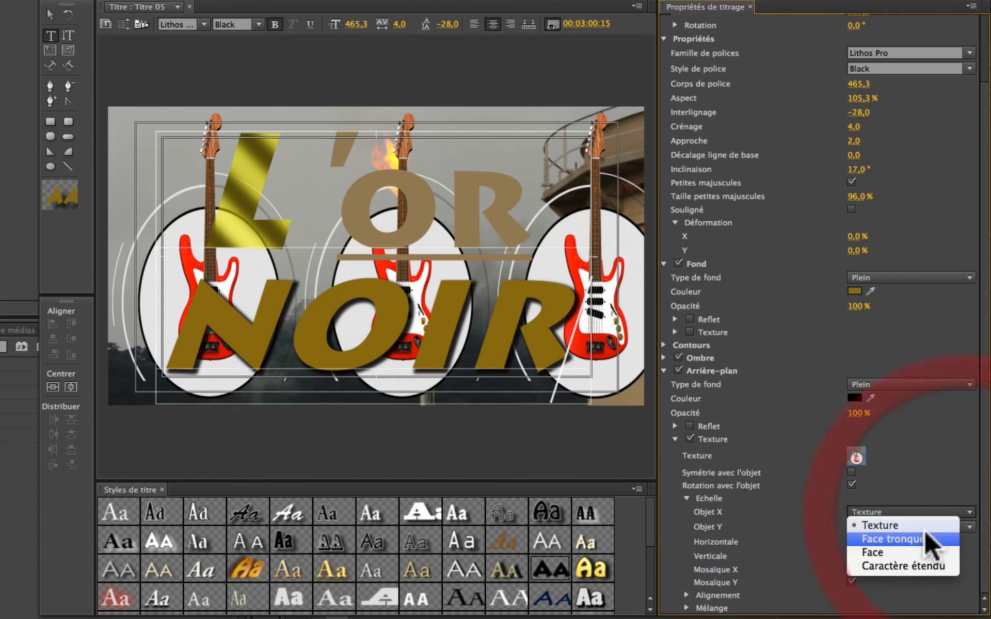
pyautogui.click(900, 547)
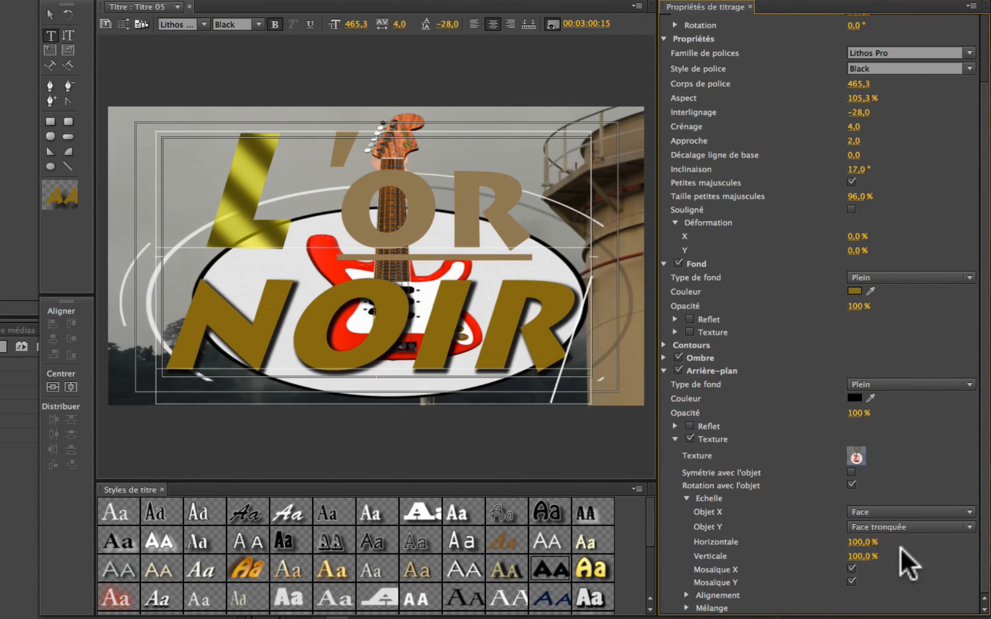
pyautogui.moveTo(859, 543)
pyautogui.mouseDown()
pyautogui.moveTo(882, 542)
pyautogui.moveTo(878, 558)
pyautogui.moveTo(899, 558)
pyautogui.moveTo(856, 543)
pyautogui.mouseUp()
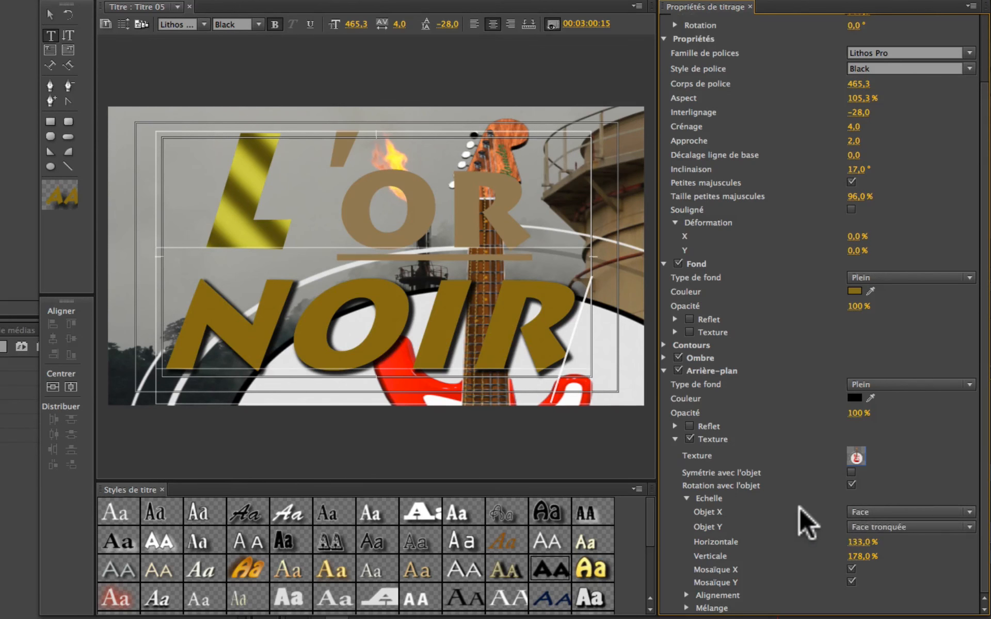
# Offset the background texture vertically by about -318 and rescale it to 105% horizontally and 213% vertically.
pyautogui.click(685, 595)
pyautogui.scroll(-3, 772, 581)
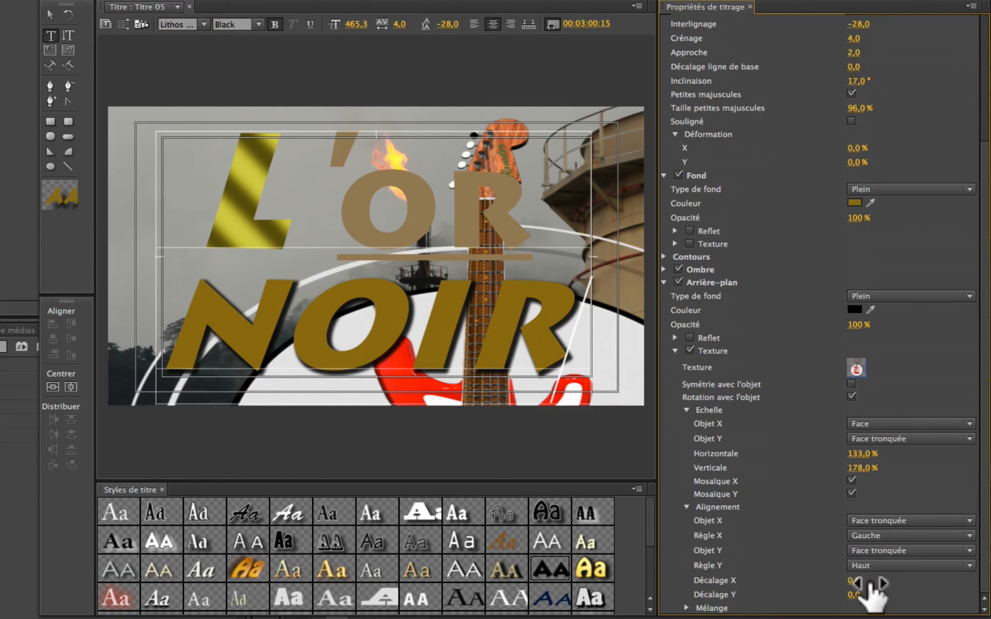
pyautogui.moveTo(856, 595); pyautogui.dragTo(686, 595)
pyautogui.moveTo(860, 468); pyautogui.dragTo(842, 454)
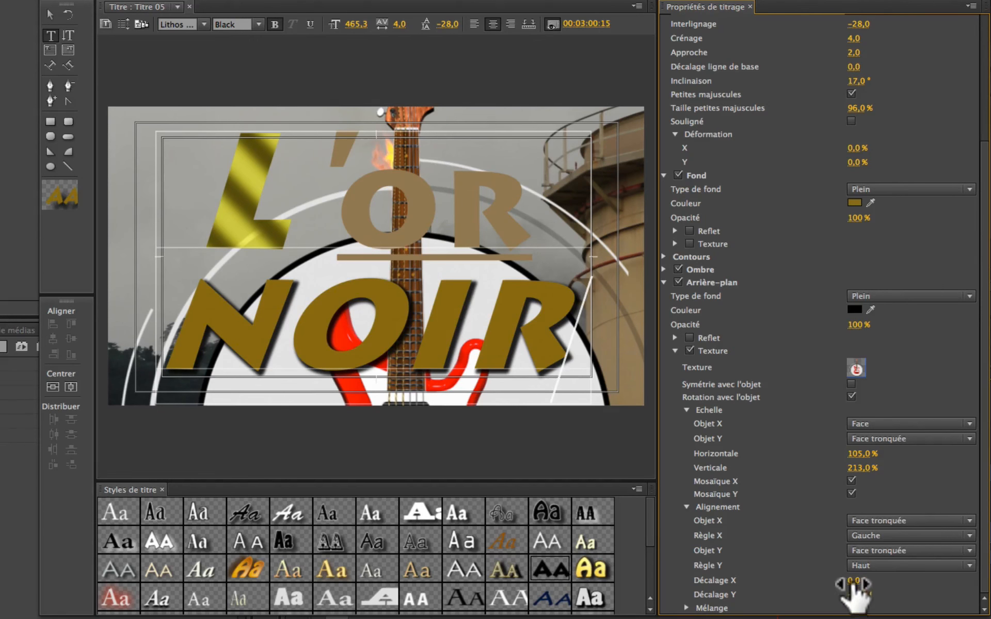
# Set the background texture's horizontal offset (Décalage X) to 286 and its Objet X alignment to Face.
pyautogui.moveTo(853, 581); pyautogui.dragTo(977, 581)
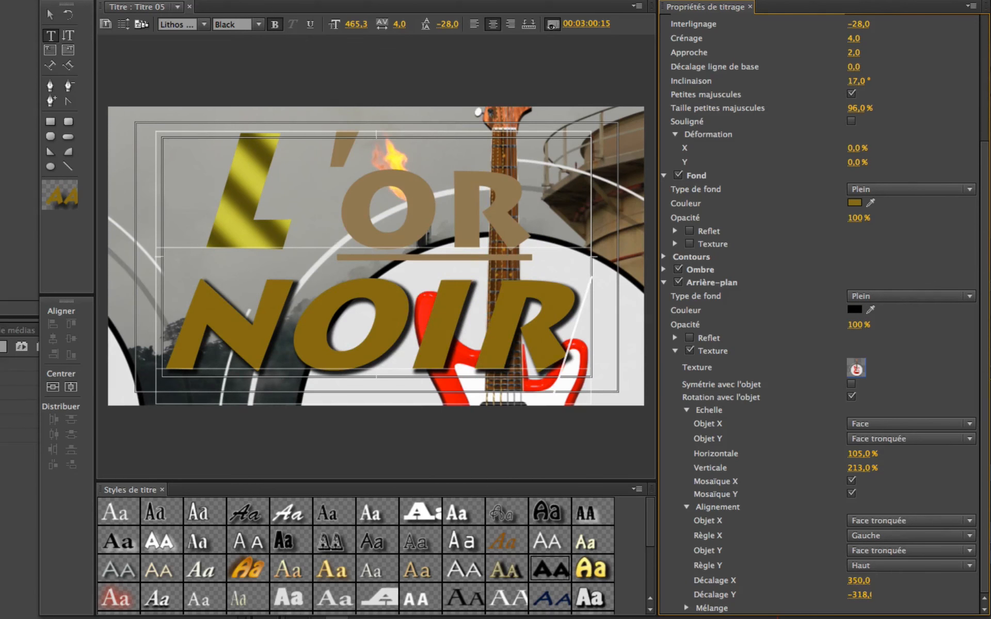
pyautogui.moveTo(859, 581); pyautogui.dragTo(844, 581)
pyautogui.click(961, 522)
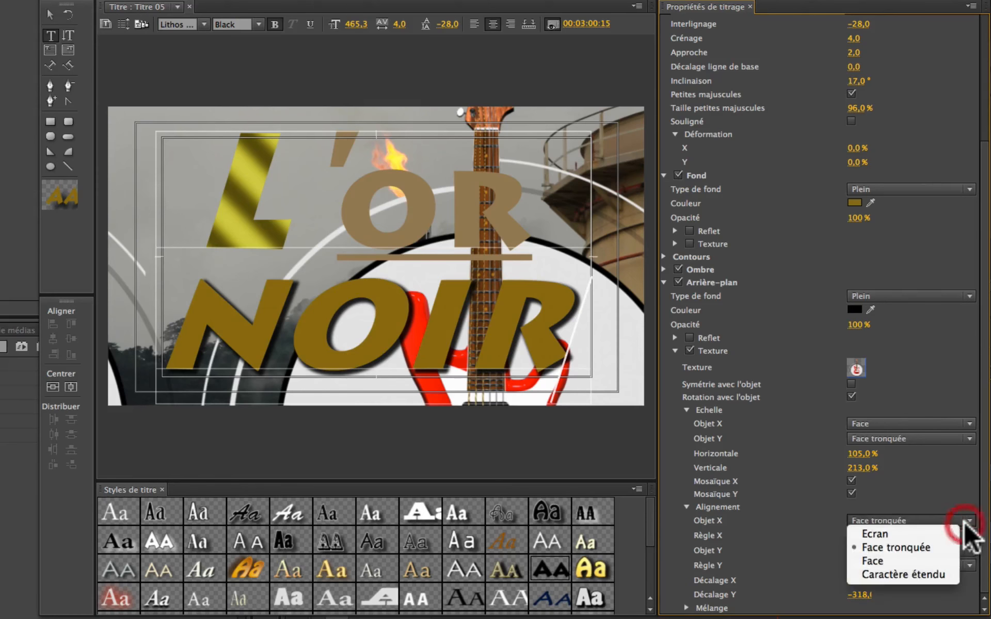
pyautogui.click(935, 558)
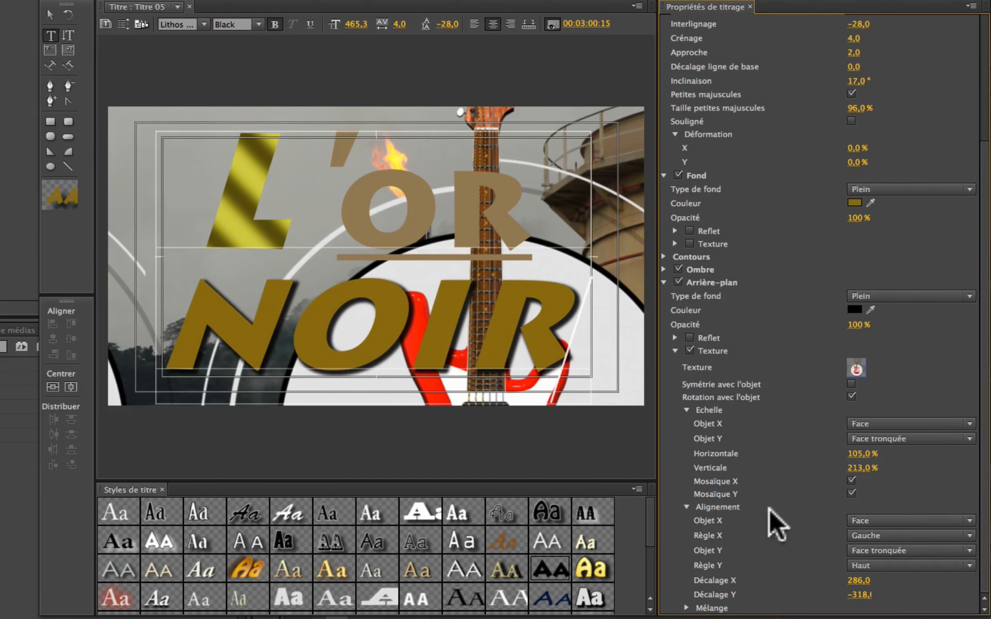
# In the texture's blend settings (Mélange), keep Mixage at 100%, try Incrust. de fond, and set Echelle alpha to 51%.
pyautogui.click(686, 608)
pyautogui.scroll(-3, 759, 540)
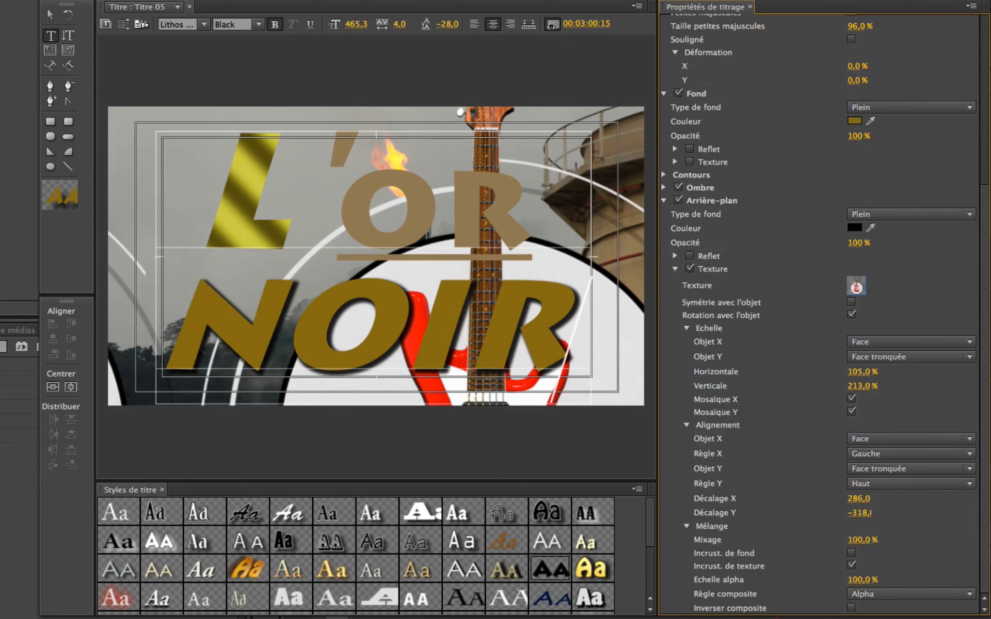
pyautogui.click(863, 540)
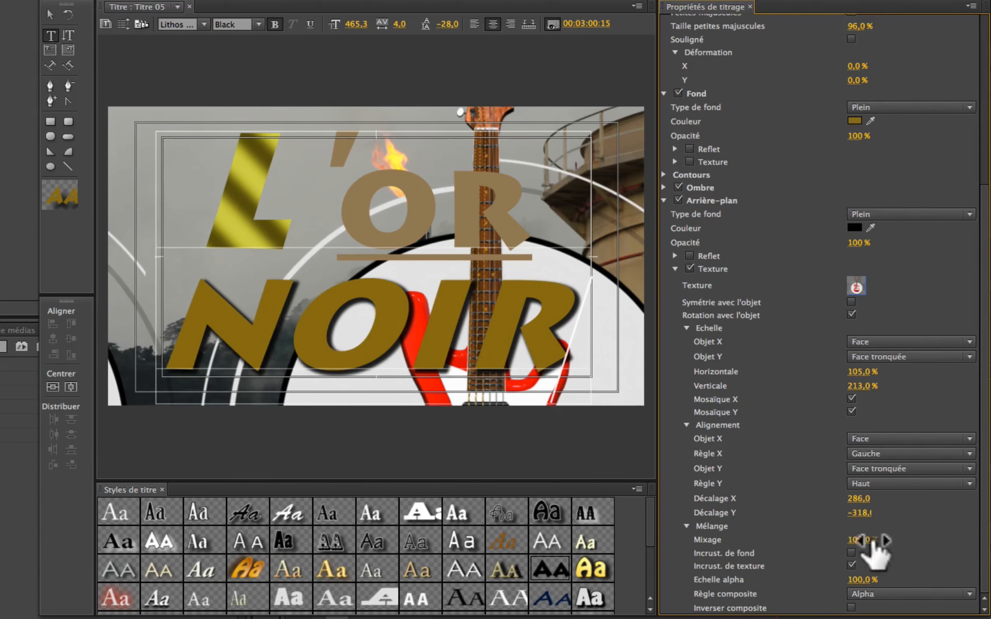
pyautogui.write('-100')
pyautogui.press('Return')
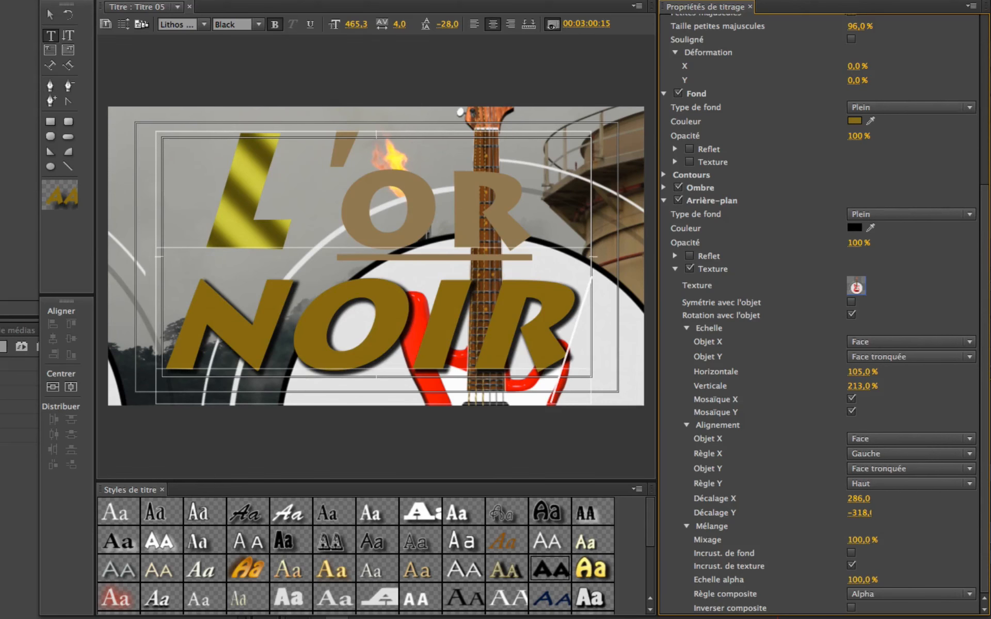
pyautogui.click(851, 553)
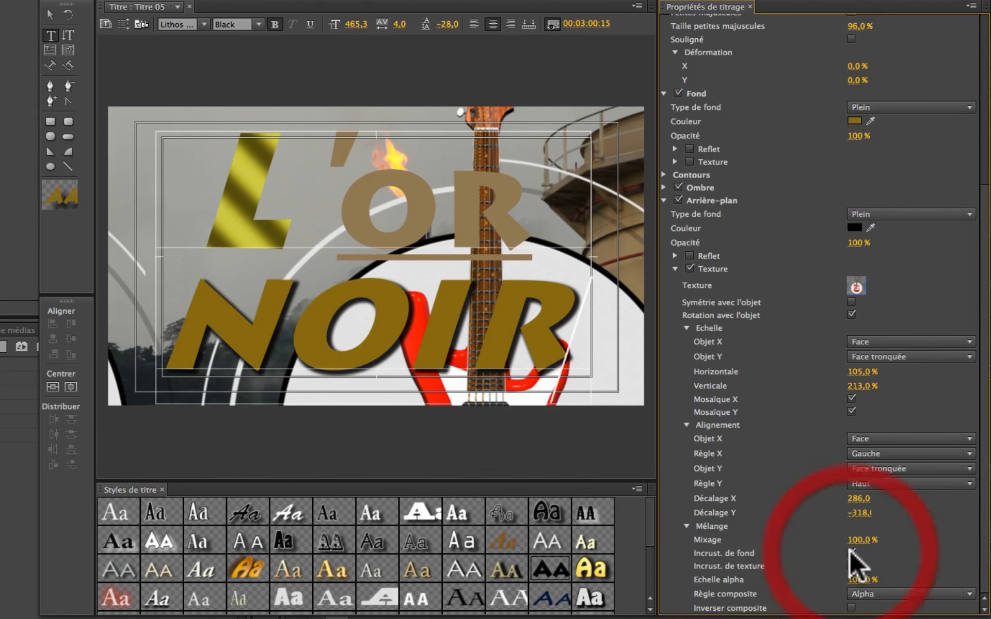
pyautogui.click(851, 553)
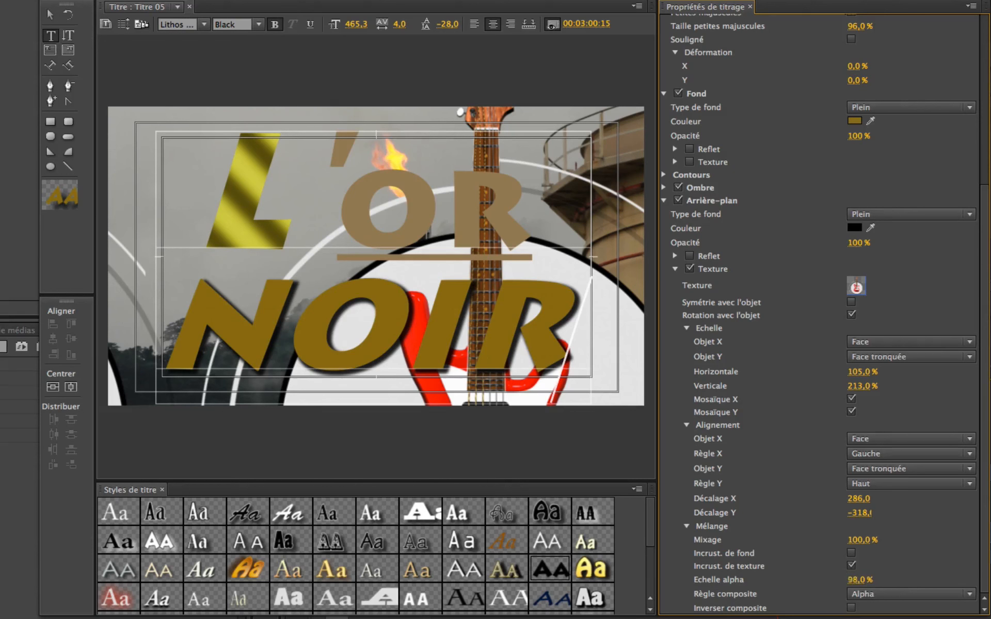
pyautogui.moveTo(855, 580); pyautogui.dragTo(867, 582)
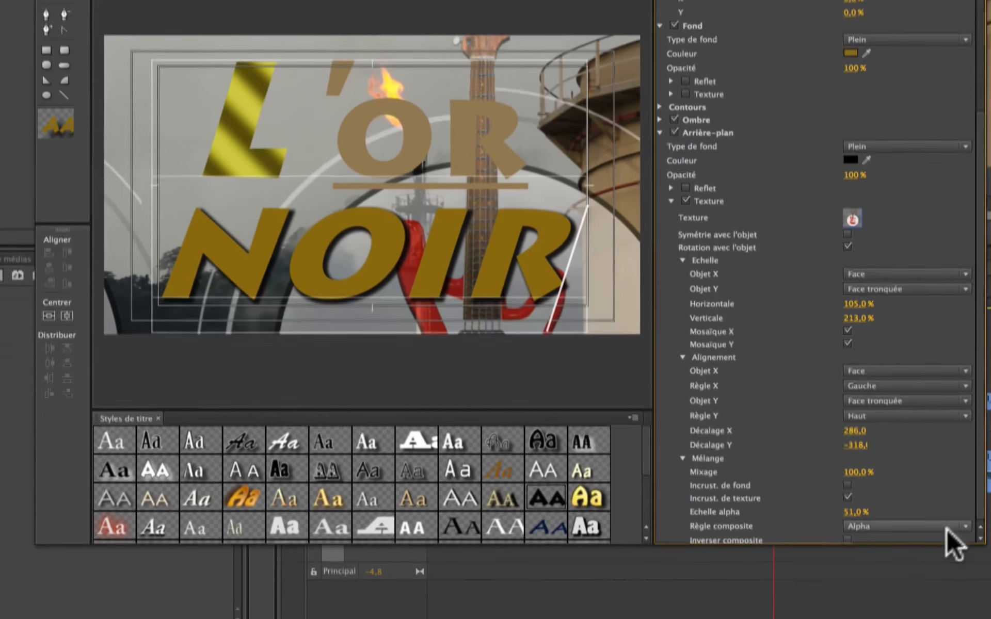
# Set the texture's composite rule (Règle composite) to Bleu after trying Rouge.
pyautogui.click(964, 525)
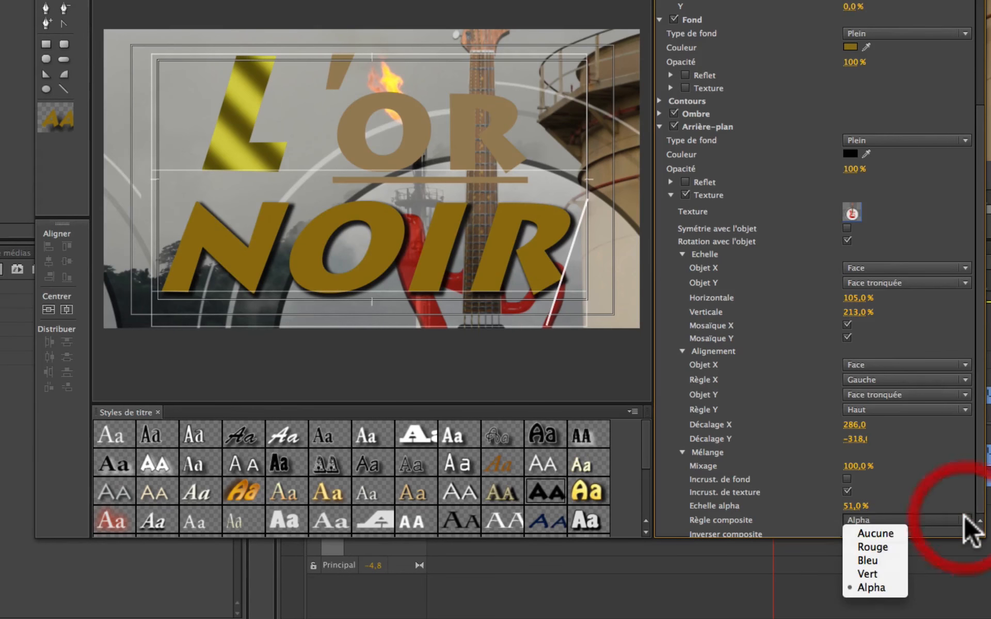
pyautogui.click(895, 547)
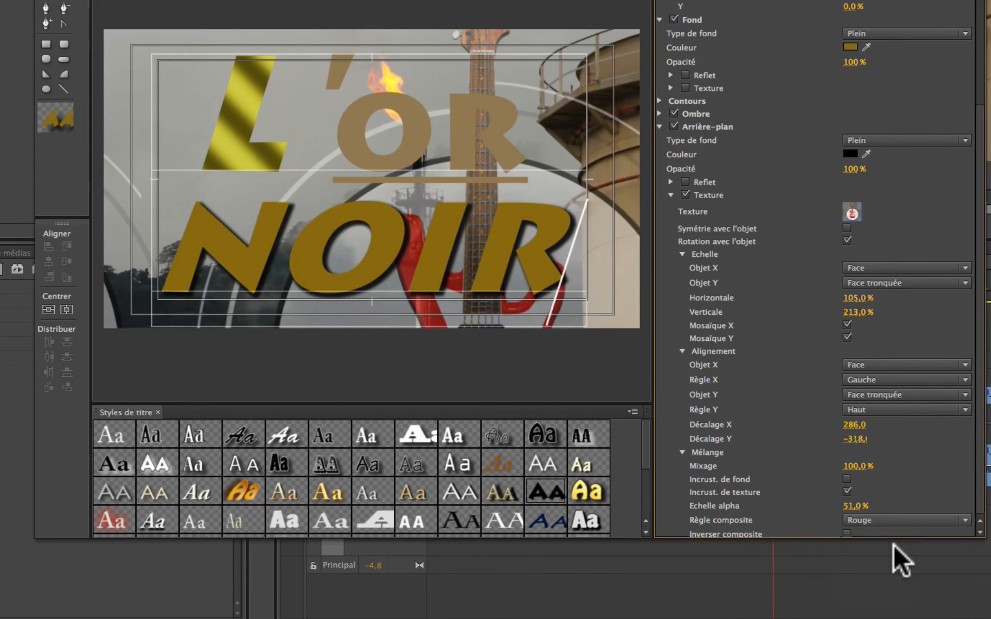
pyautogui.click(952, 522)
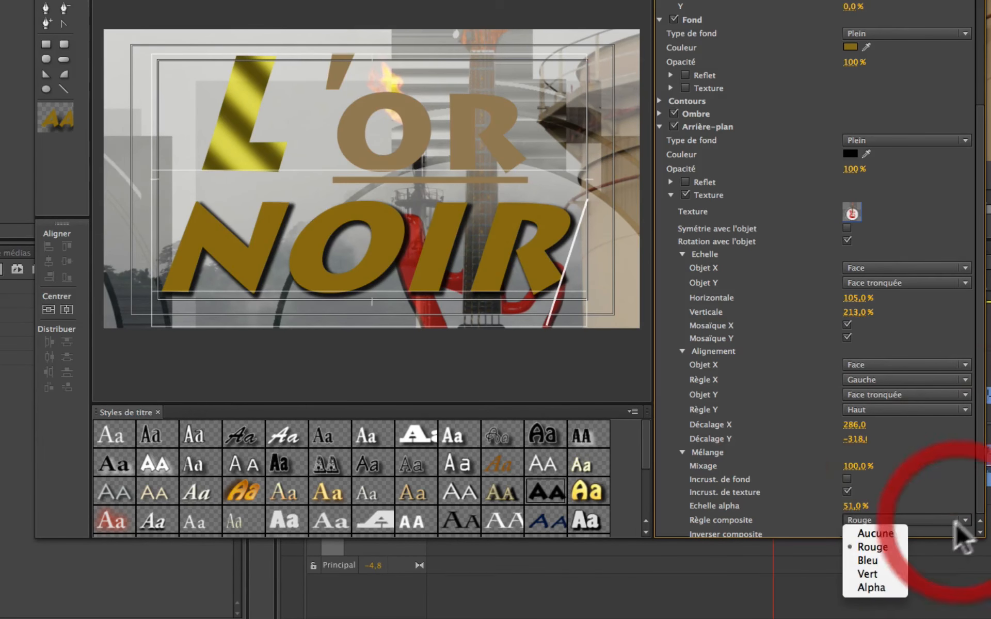
pyautogui.click(903, 556)
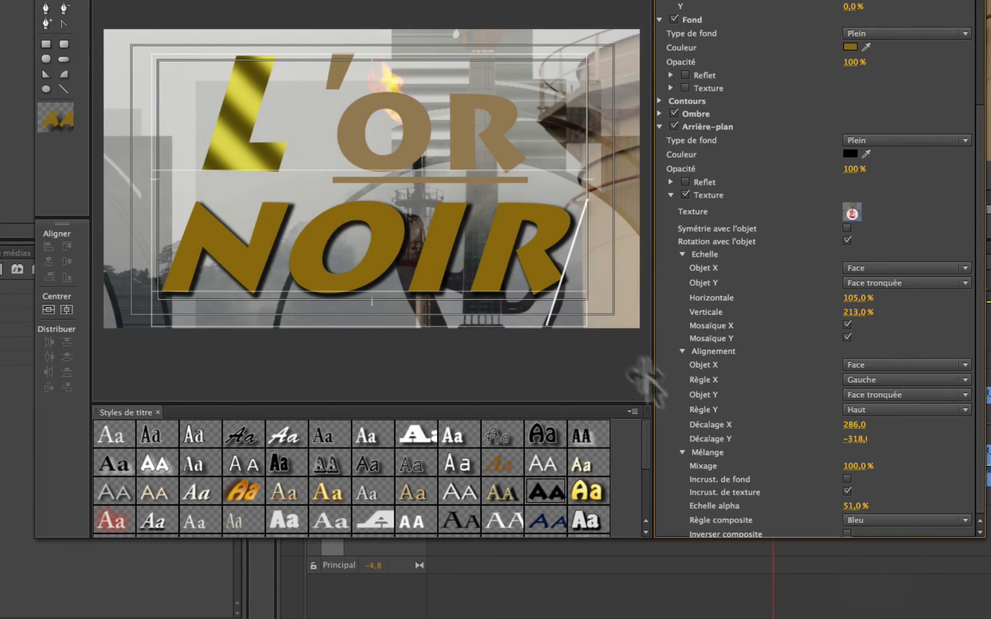